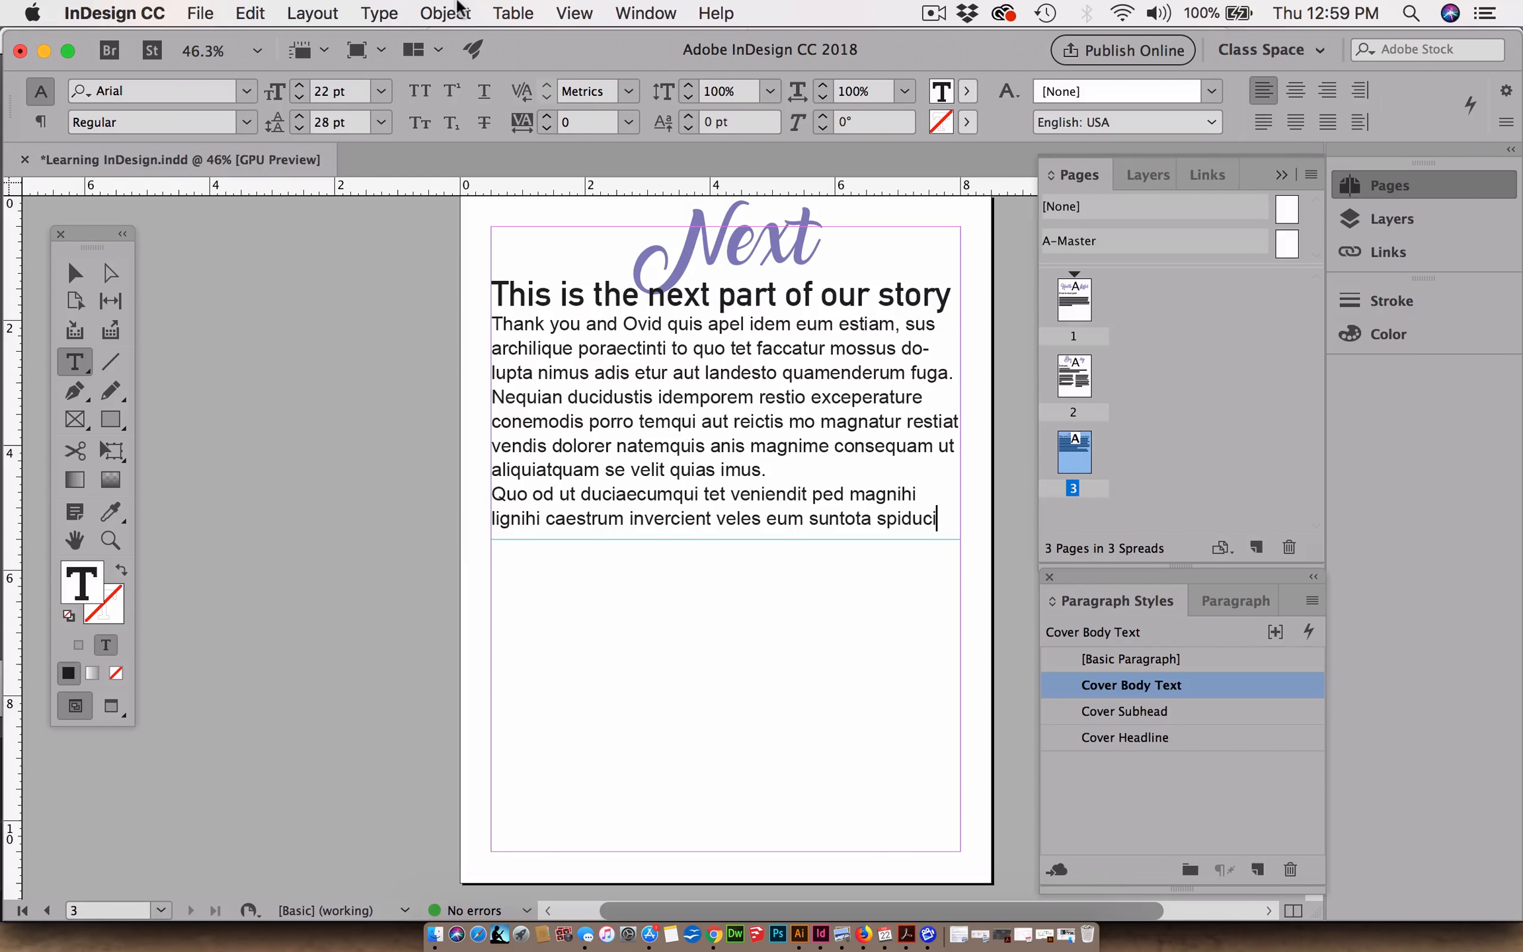
End the last body paragraph with a period after "spiduci".
{"action": "type", "text": "."}
{"action": "left_click", "coordinate": [376, 13]}
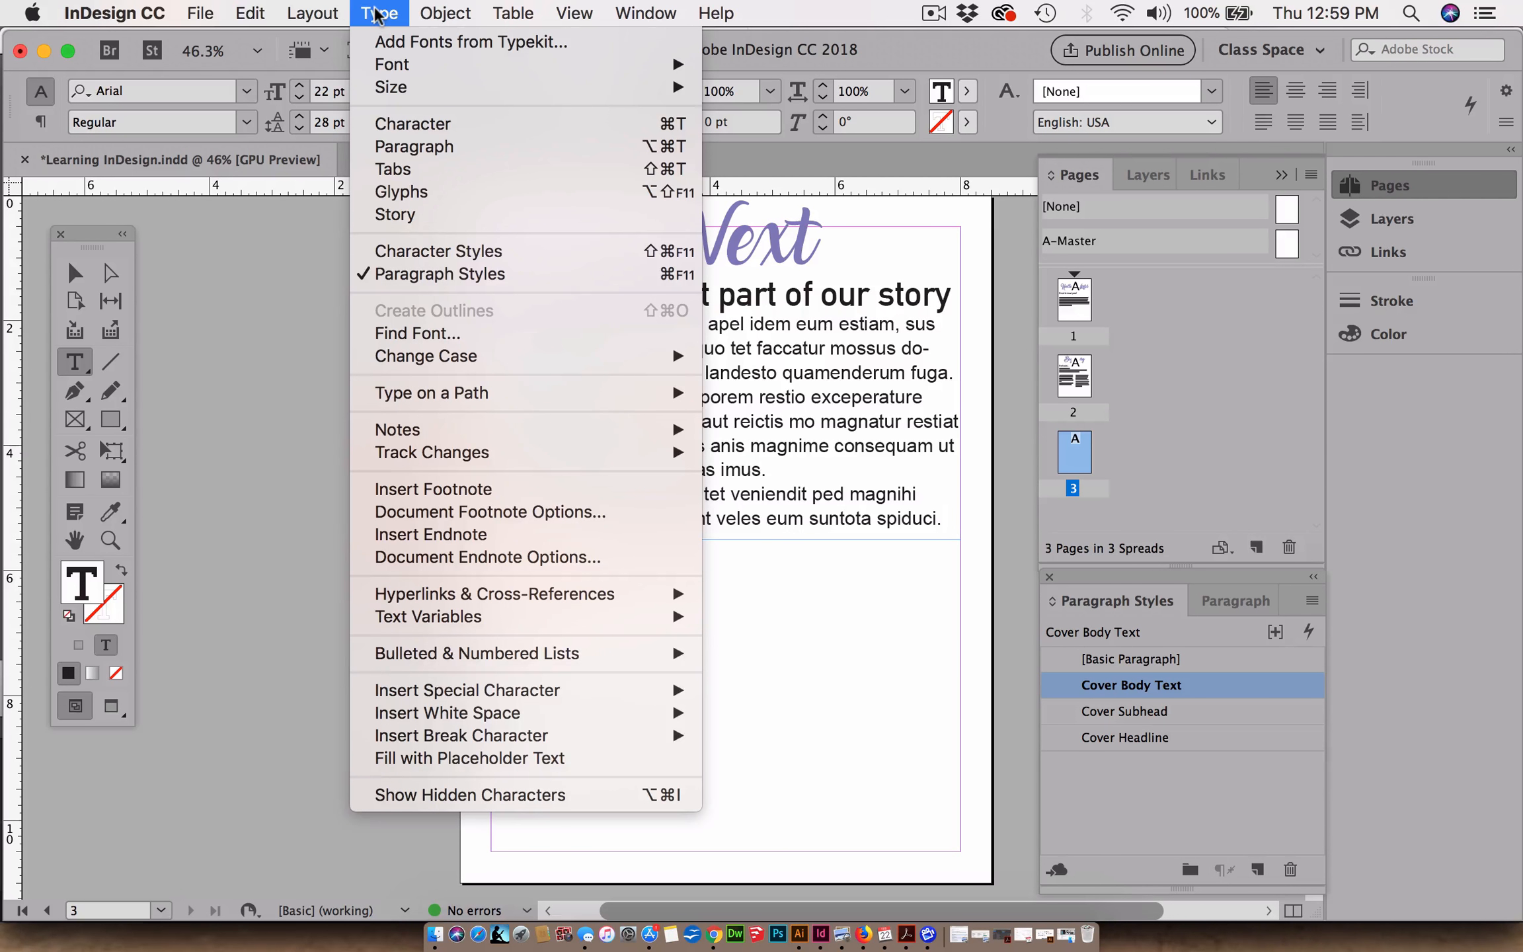
{"action": "mouse_move", "coordinate": [494, 714]}
{"action": "left_click", "coordinate": [703, 495]}
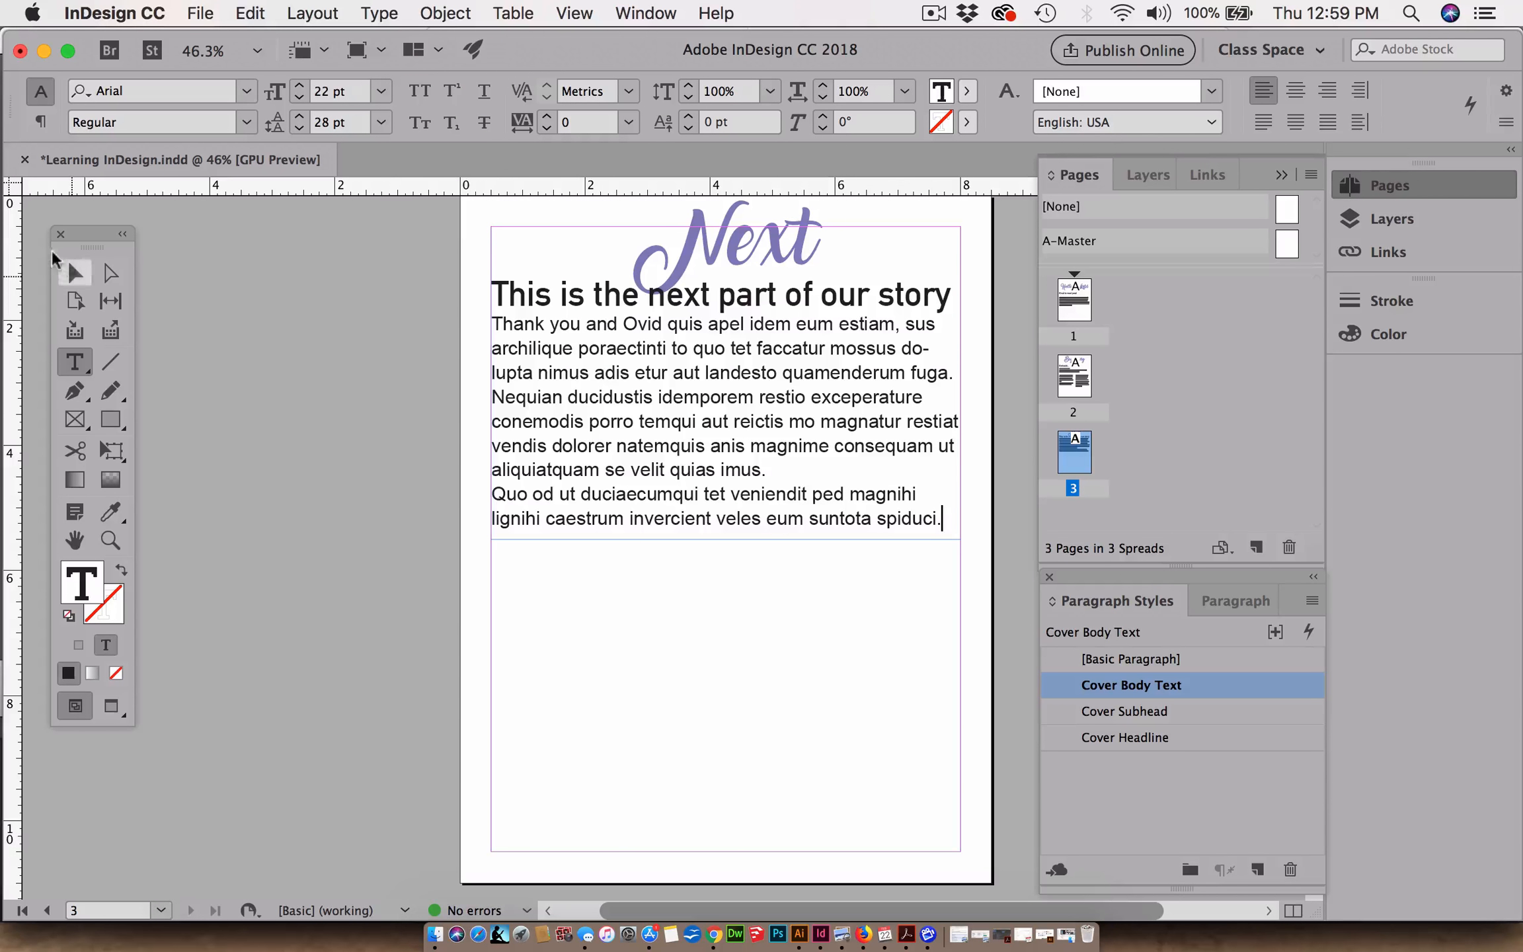
Select the story's text frame on page 3 and show the hidden characters.
{"action": "left_click", "coordinate": [74, 273]}
{"action": "left_click", "coordinate": [724, 806]}
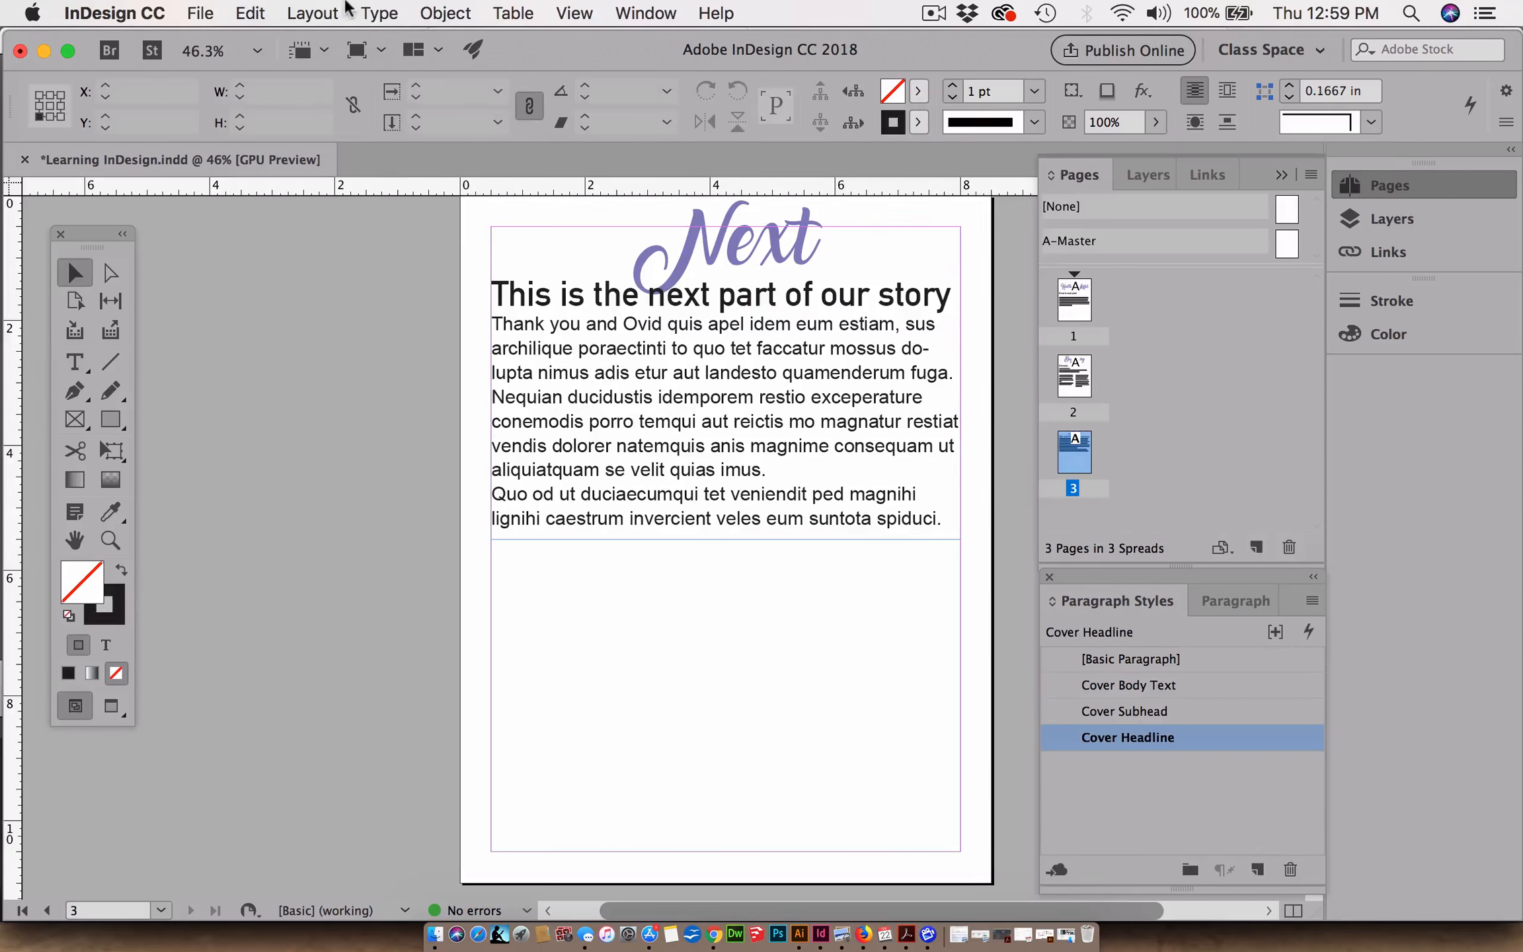
{"action": "left_click", "coordinate": [379, 13]}
{"action": "mouse_move", "coordinate": [480, 650]}
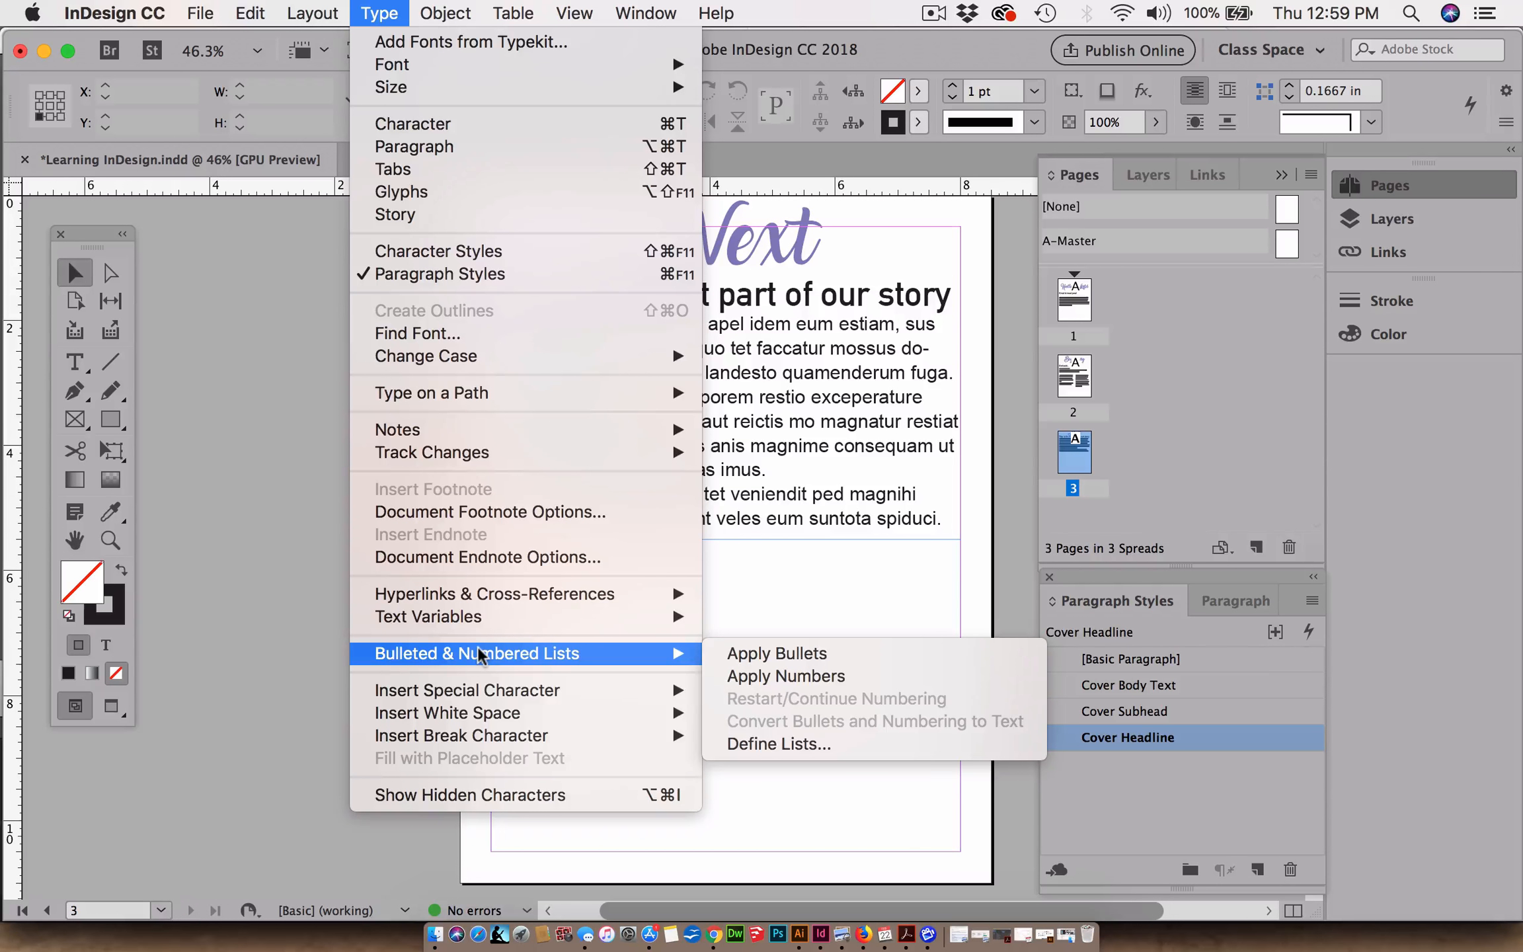
{"action": "left_click", "coordinate": [473, 796]}
{"action": "left_click", "coordinate": [721, 452]}
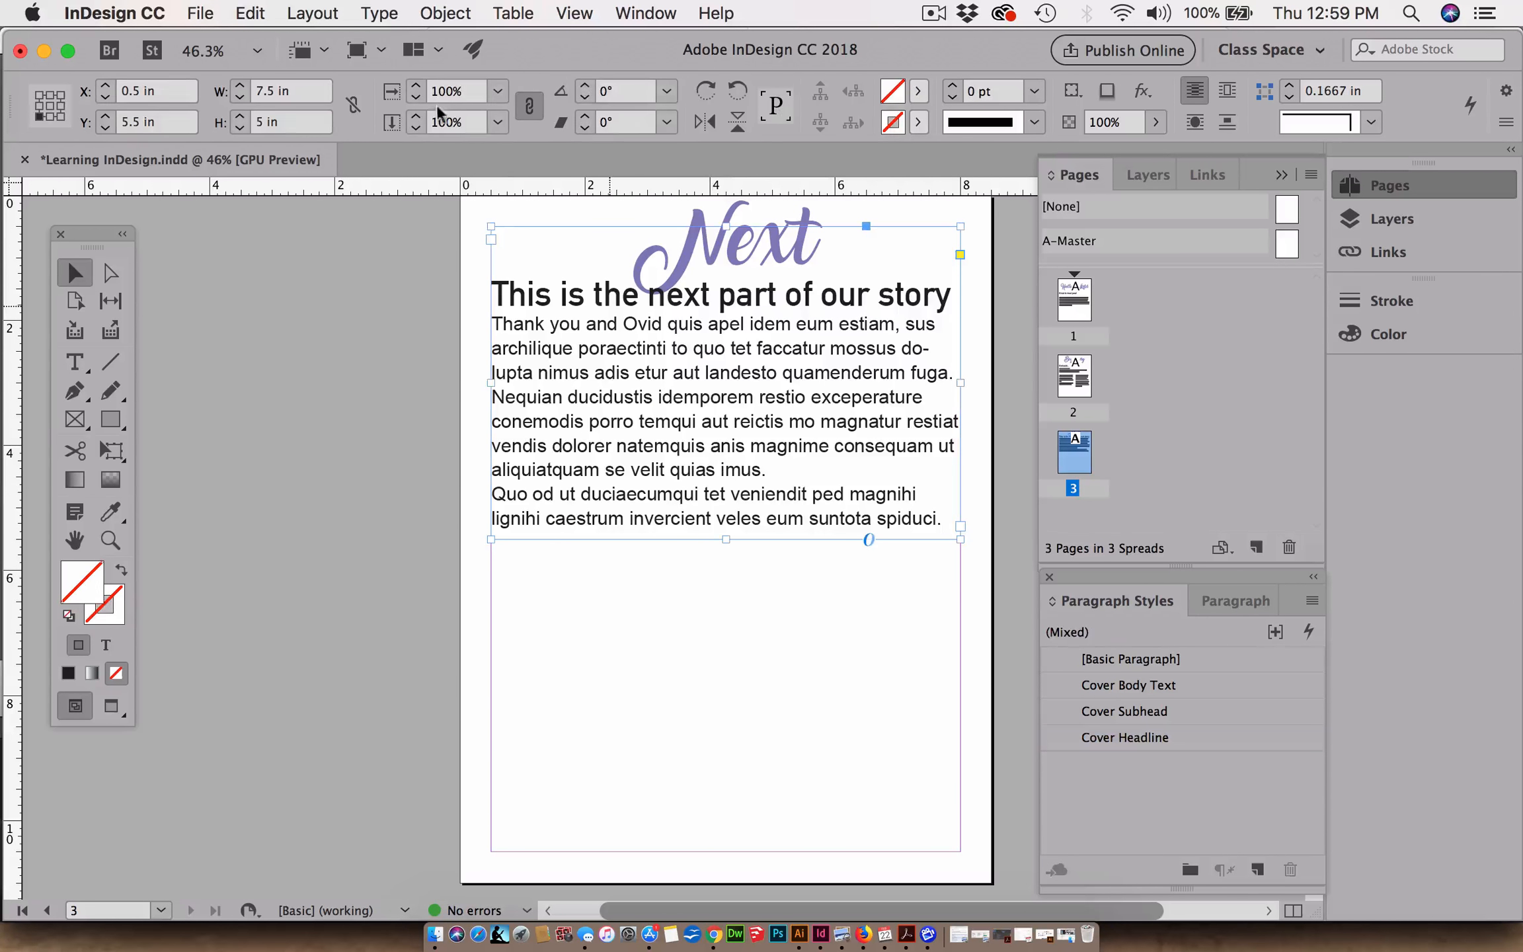
{"action": "left_click", "coordinate": [378, 14]}
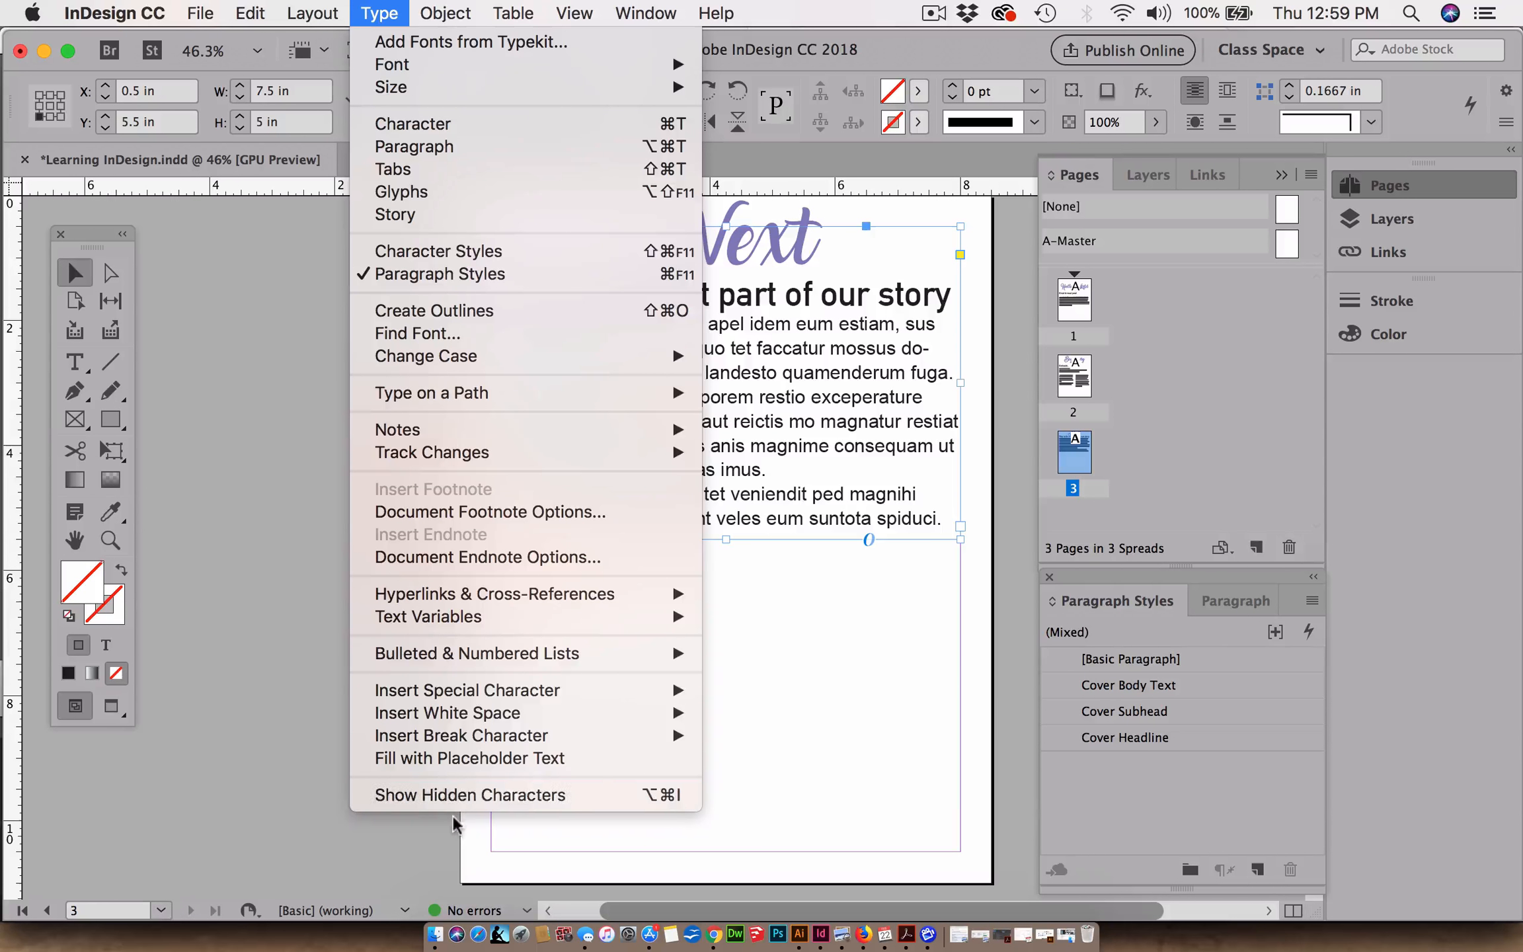
{"action": "left_click", "coordinate": [456, 796]}
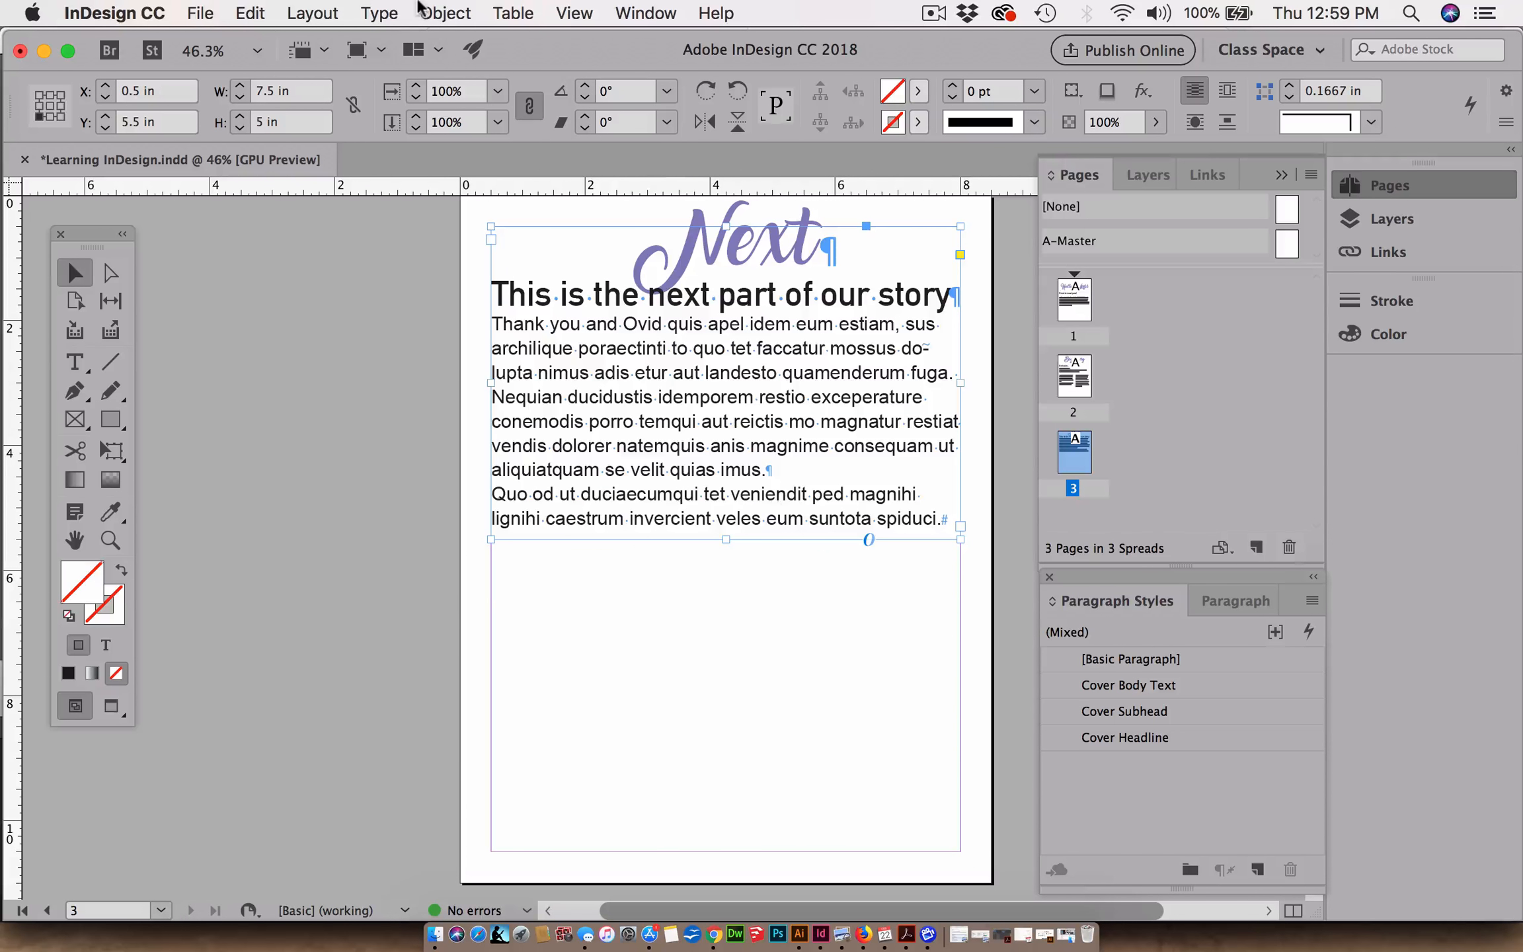
Hide the hidden characters and show them again.
{"action": "left_click", "coordinate": [382, 13]}
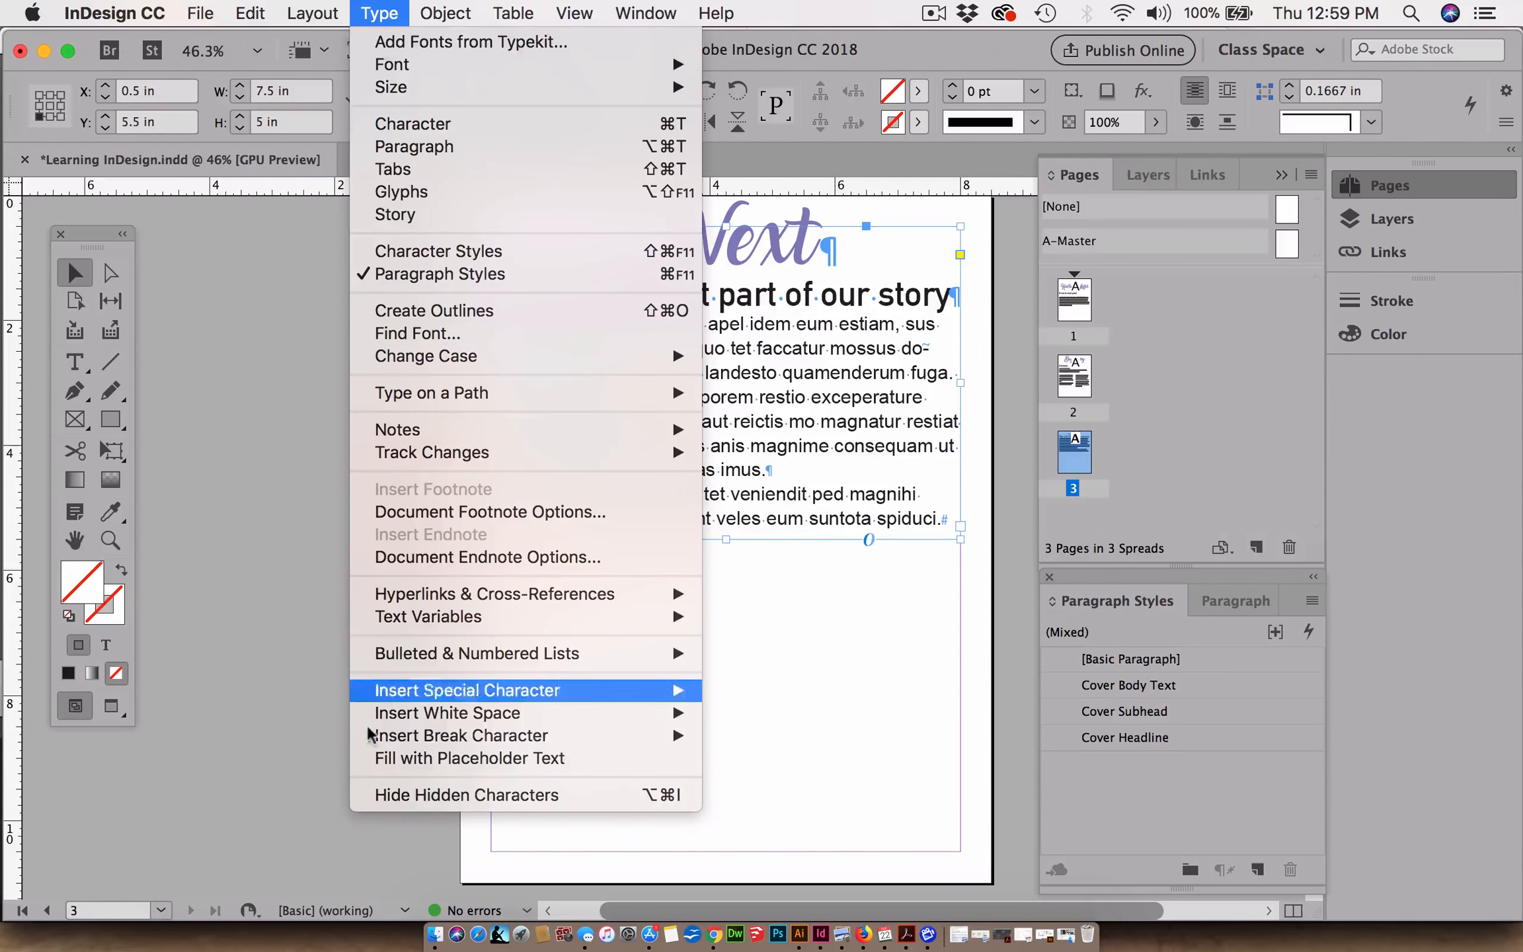
{"action": "left_click", "coordinate": [394, 799]}
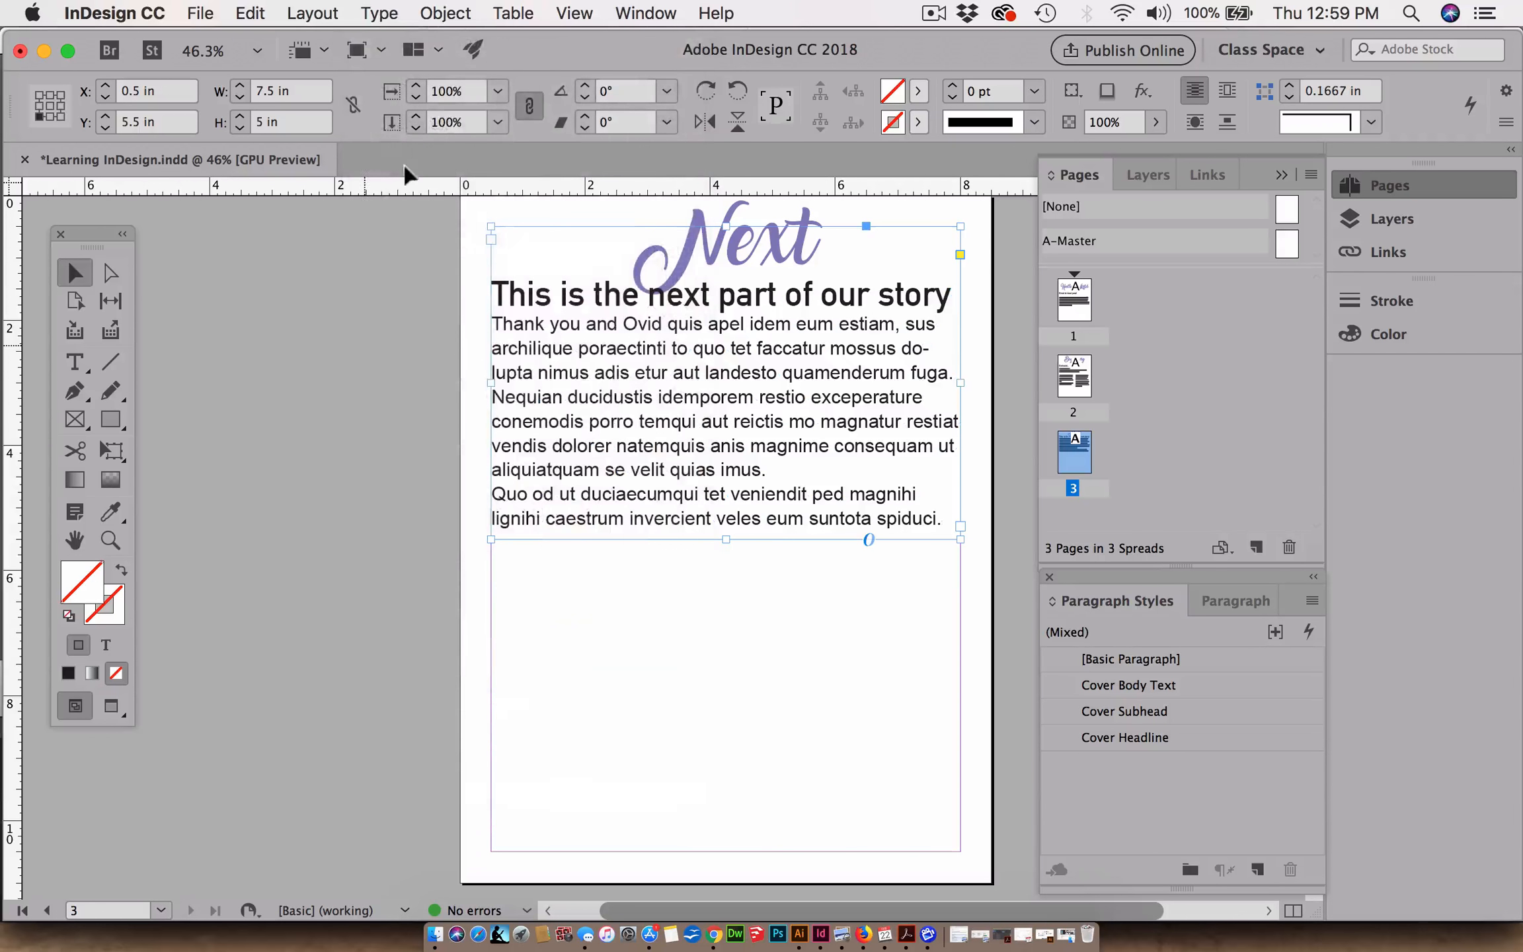
{"action": "left_click", "coordinate": [382, 13]}
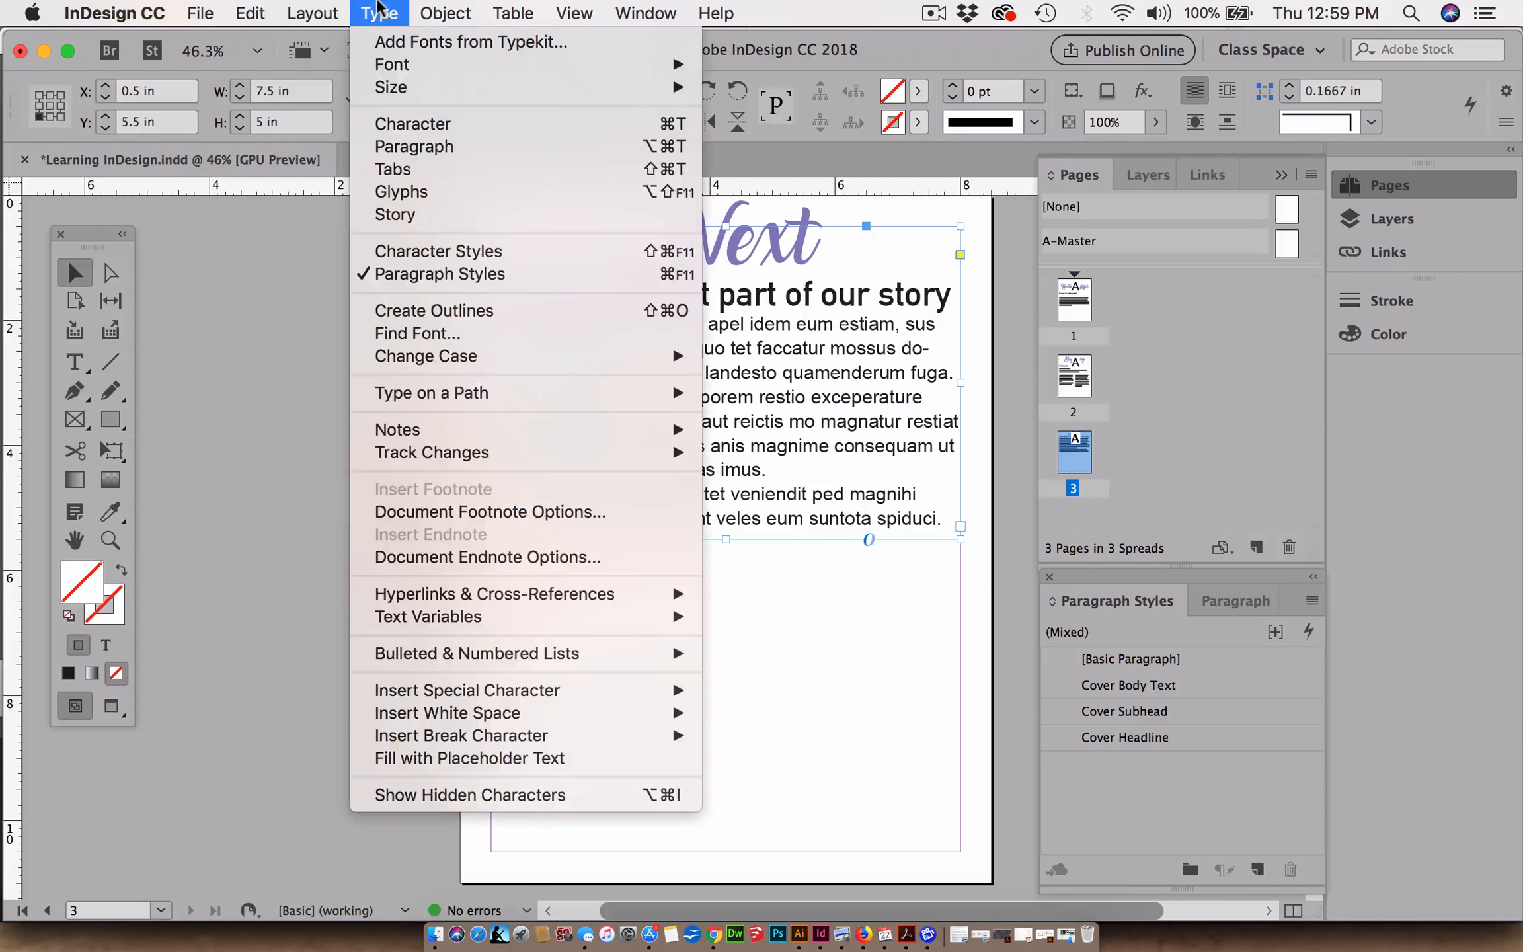
{"action": "left_click", "coordinate": [407, 794]}
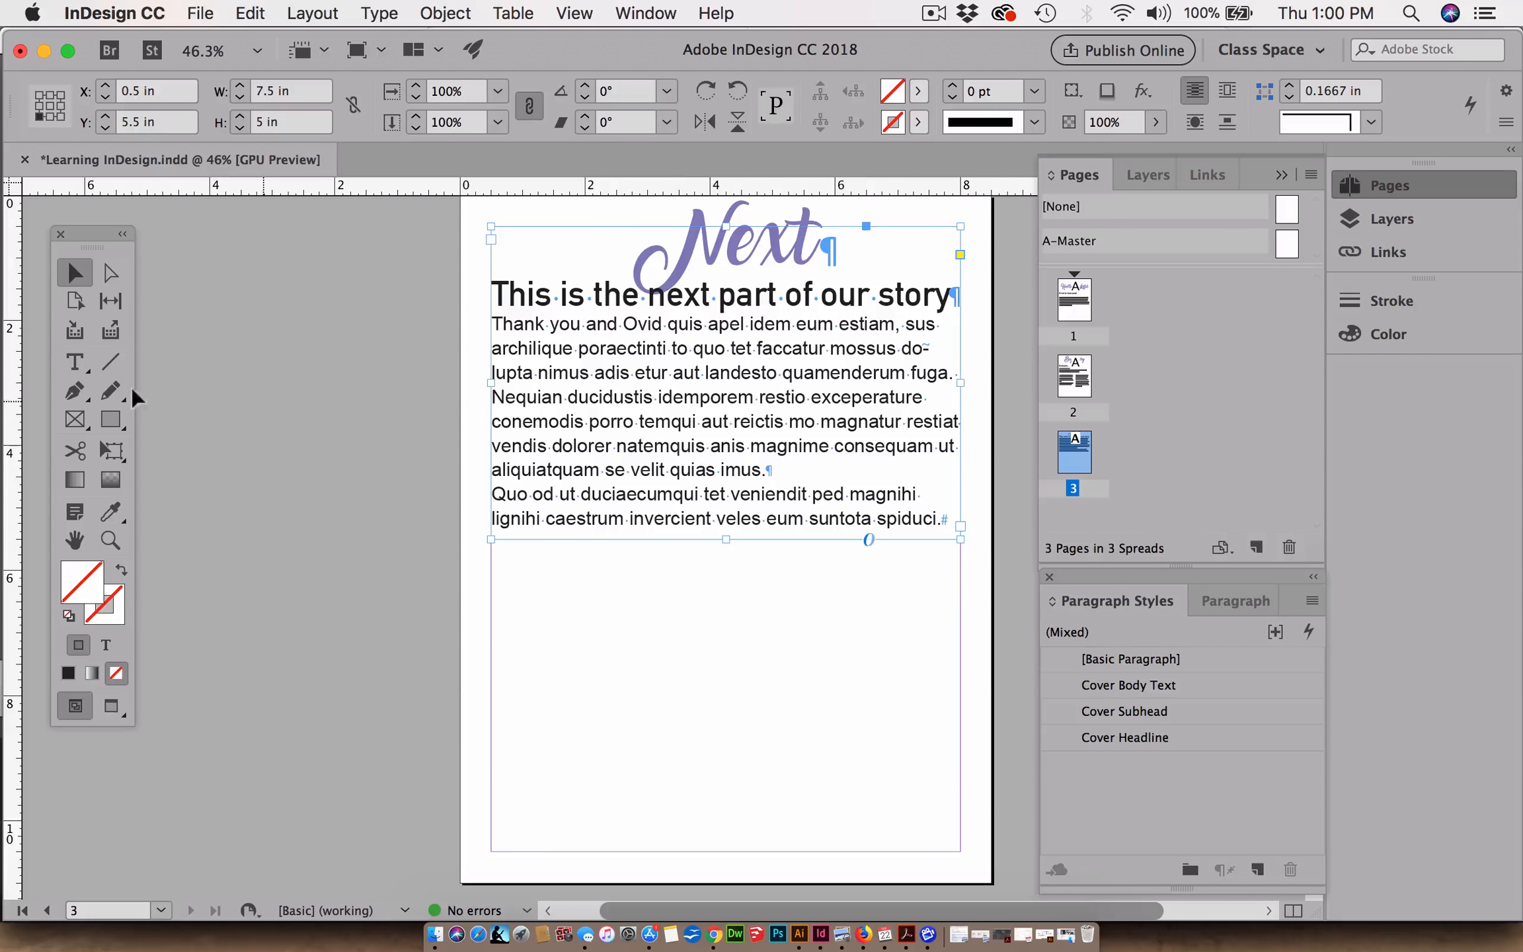
Insert a forced line break before the word "fuga" in the first body paragraph.
{"action": "left_click", "coordinate": [84, 367]}
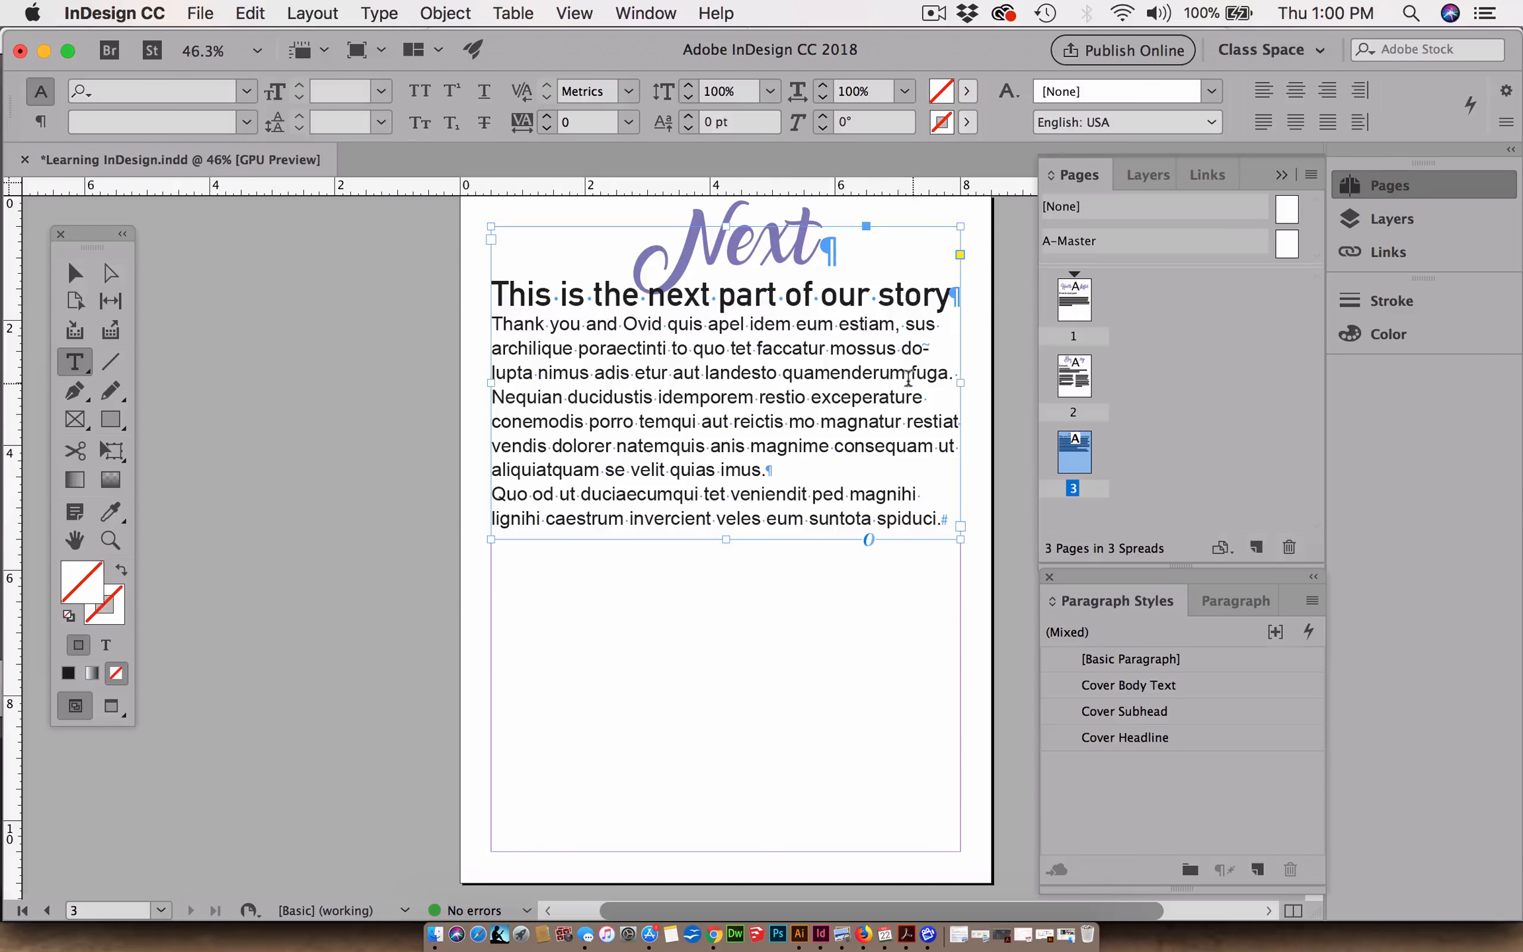
{"action": "left_click", "coordinate": [913, 372]}
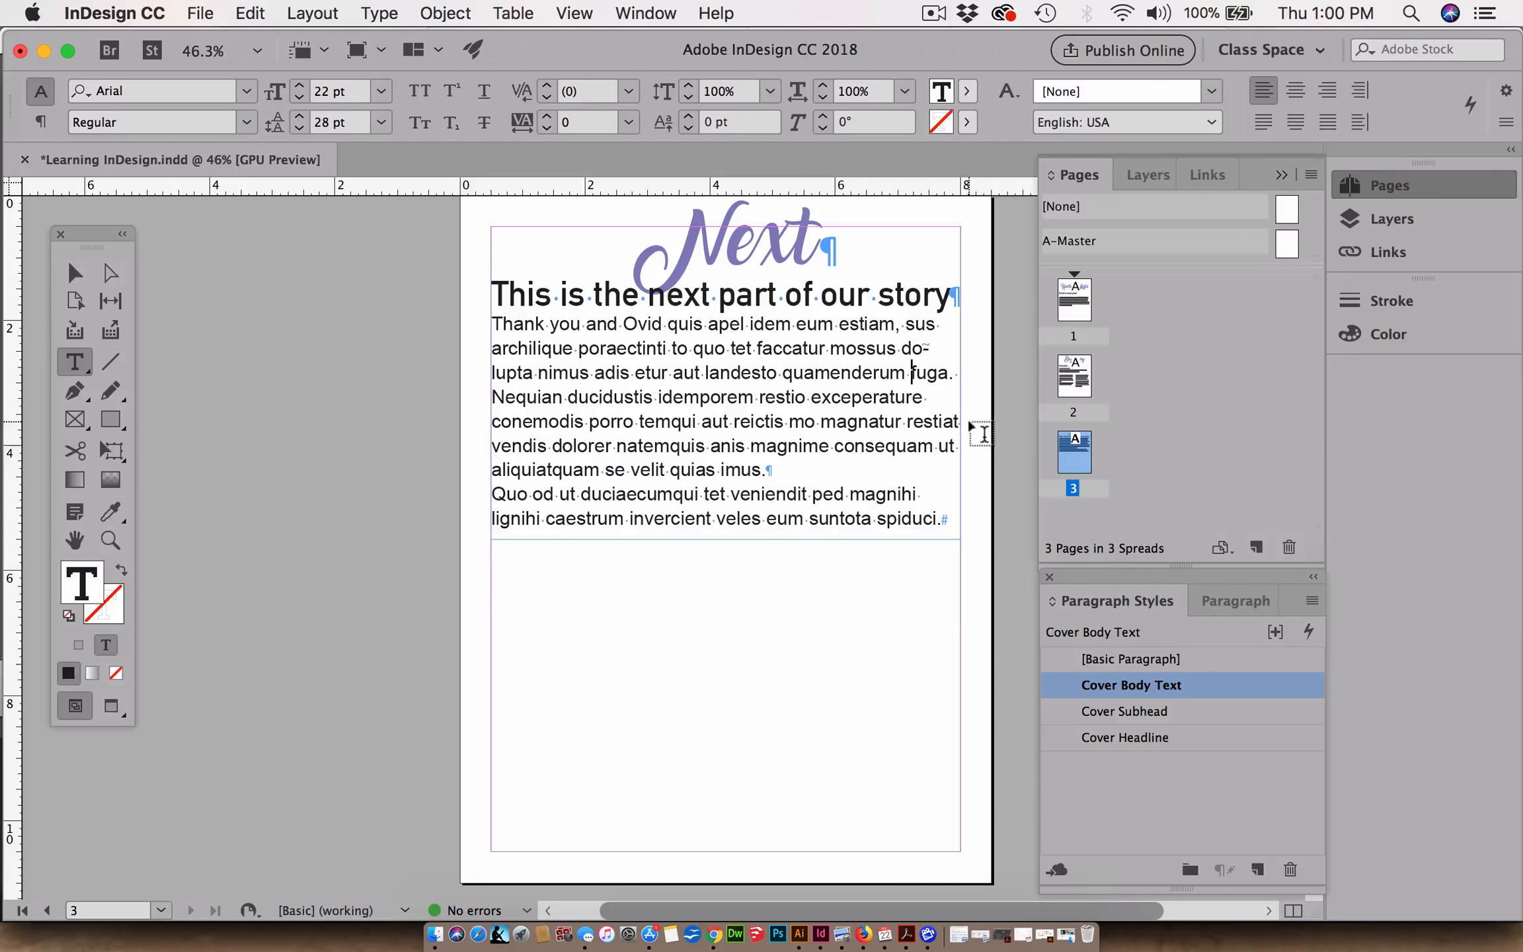
{"action": "key", "text": "shift+Return"}
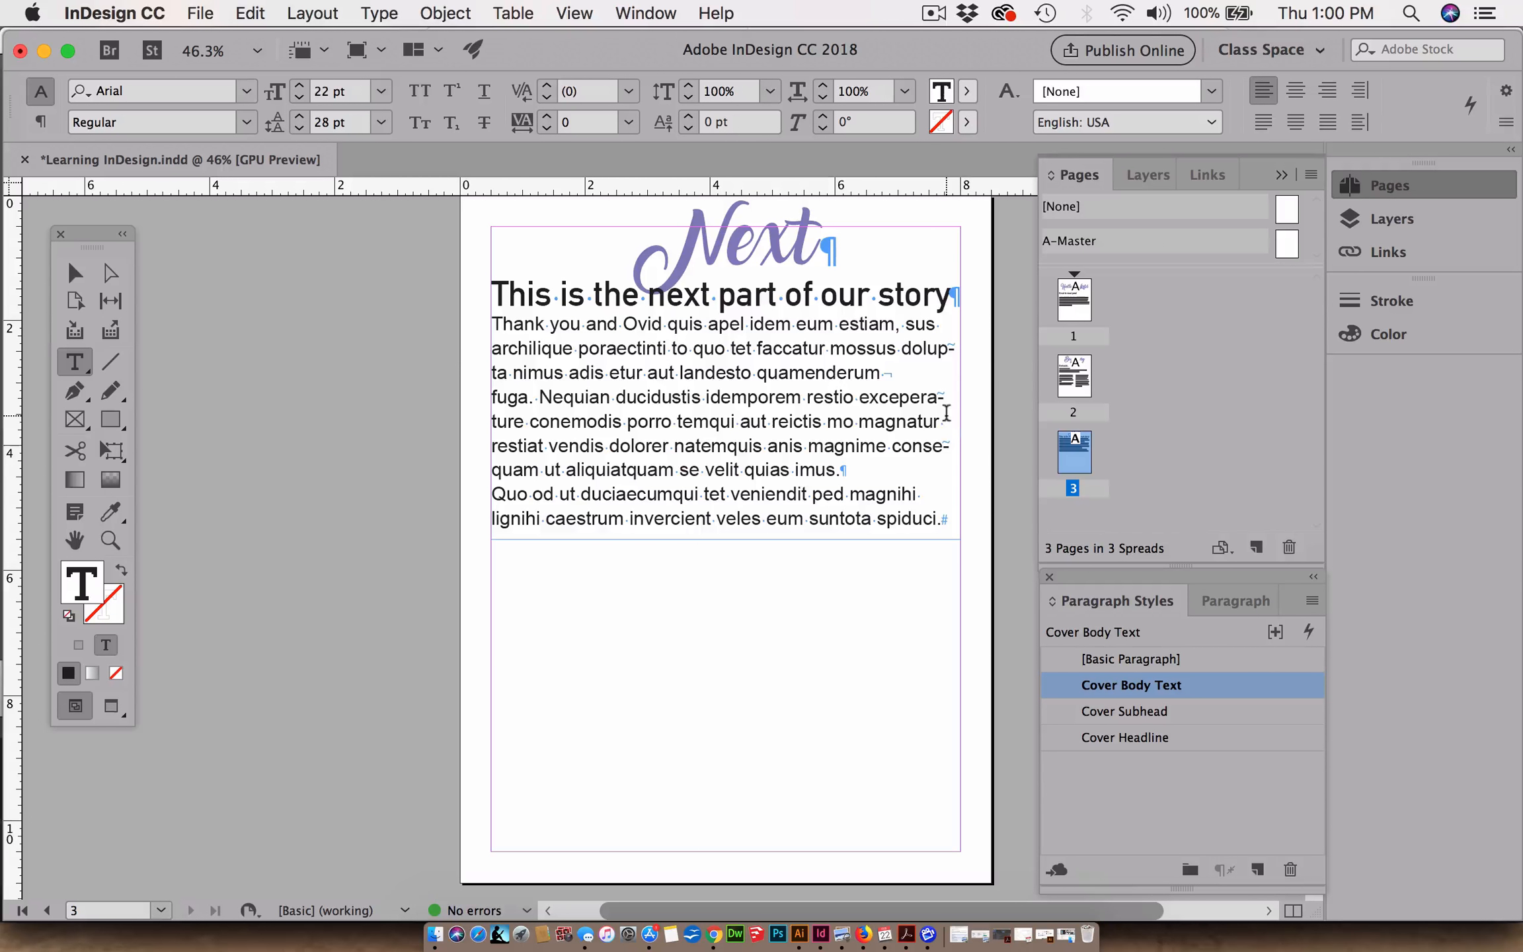
{"action": "key", "text": "BackSpace"}
{"action": "key", "text": "shift+Return"}
Split the first body paragraph after "porro" by adding a period, capitalizing "Temqui" and starting a new paragraph with it.
{"action": "left_click", "coordinate": [674, 422]}
{"action": "type", "text": "."}
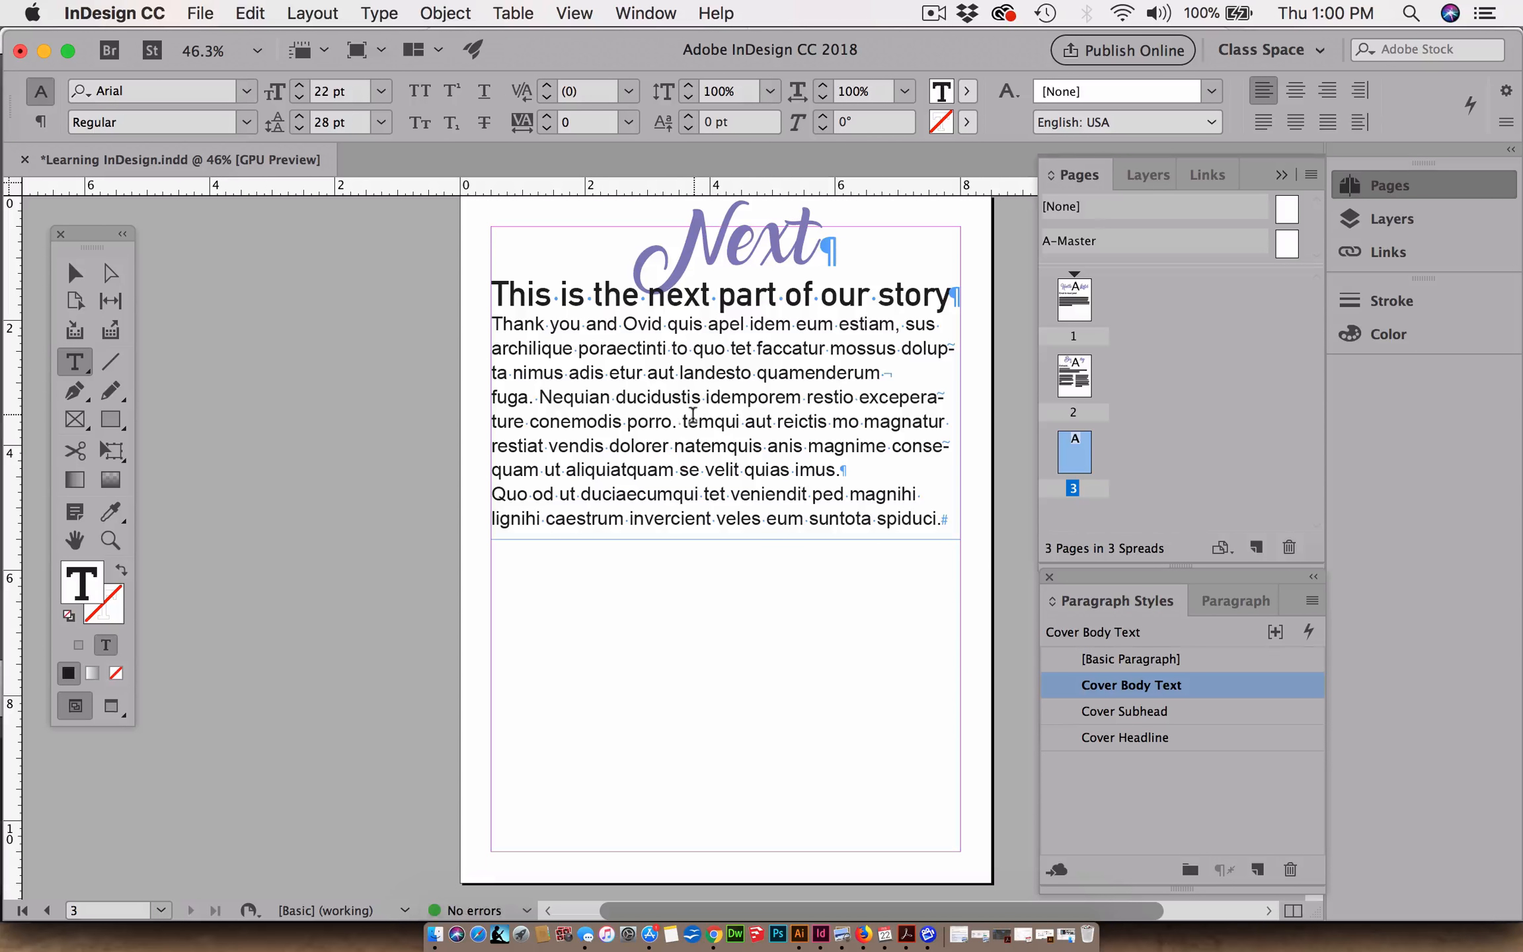
{"action": "key", "text": "Right"}
{"action": "key", "text": "Delete"}
{"action": "type", "text": "T"}
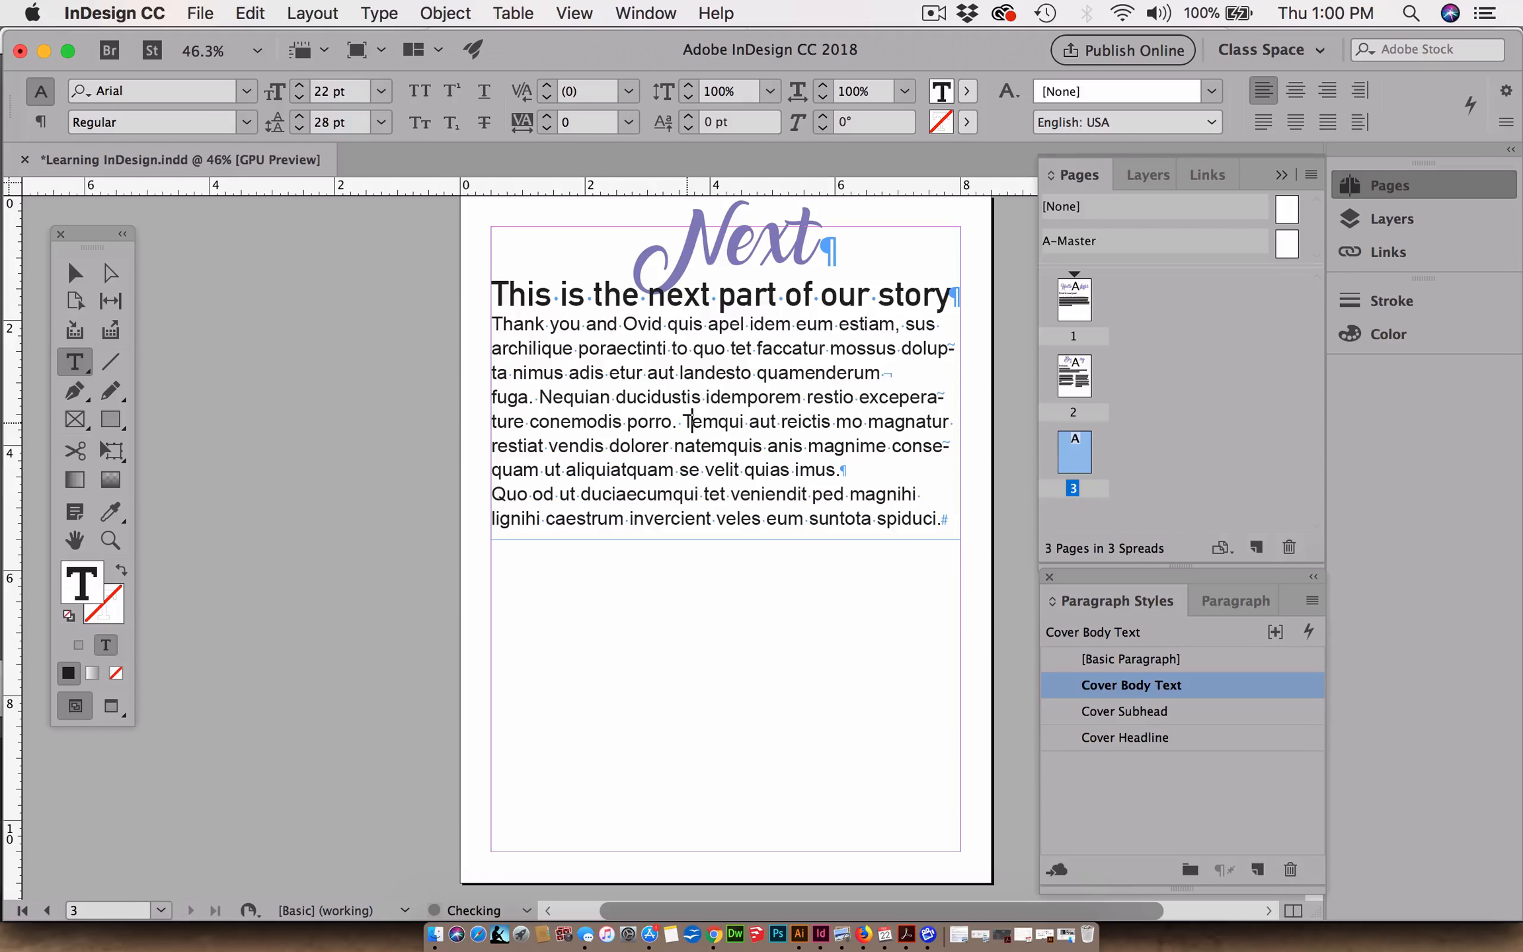
{"action": "left_click", "coordinate": [686, 427]}
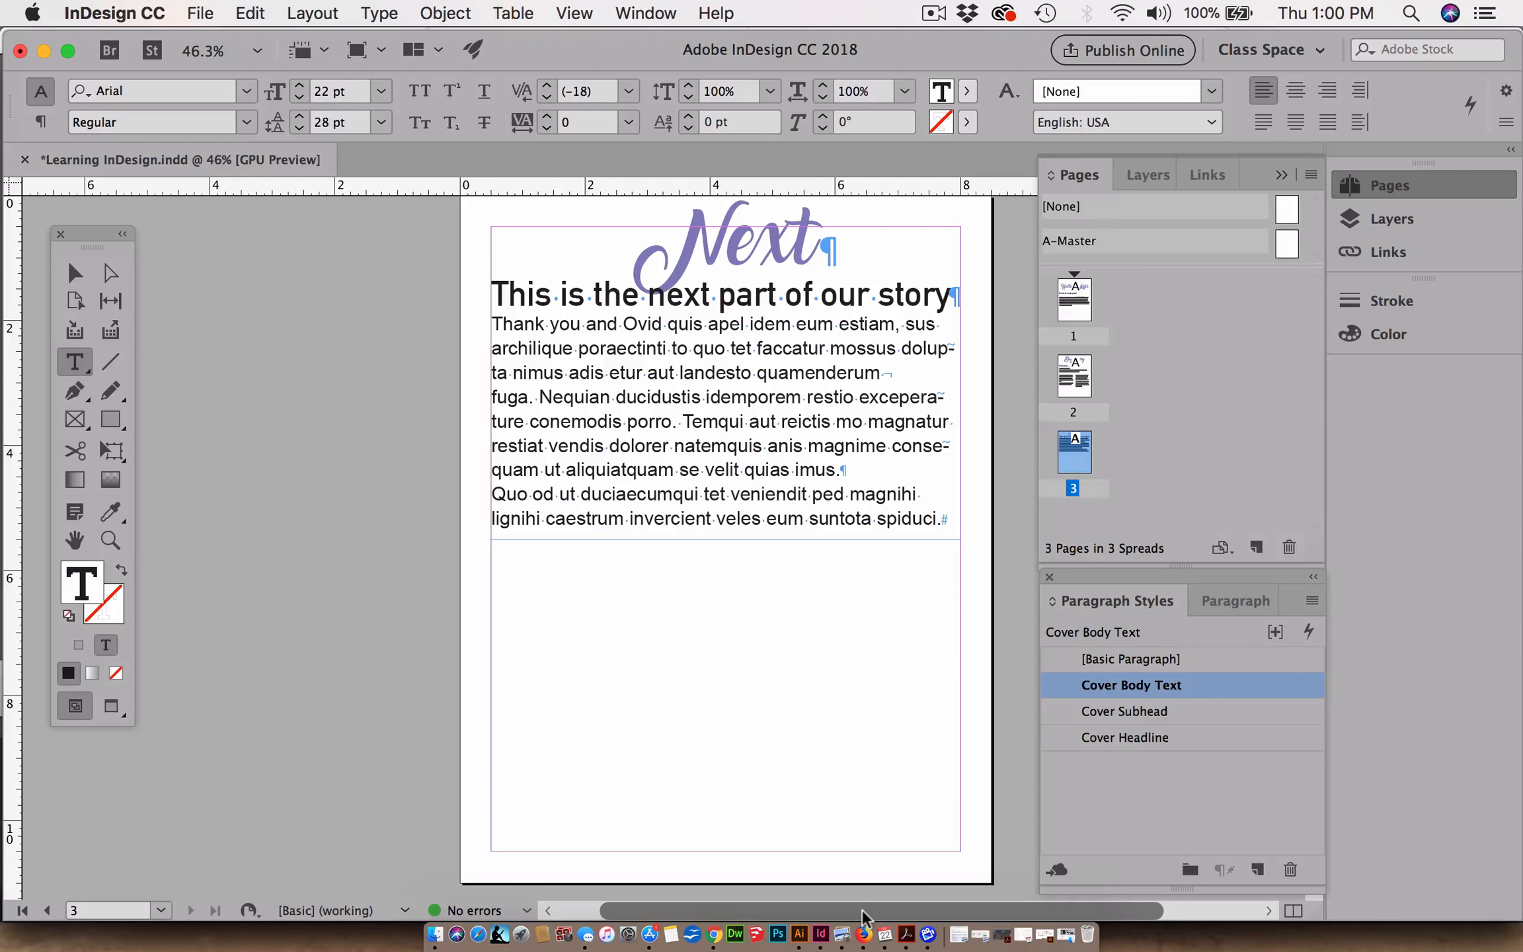
{"action": "key", "text": "Return"}
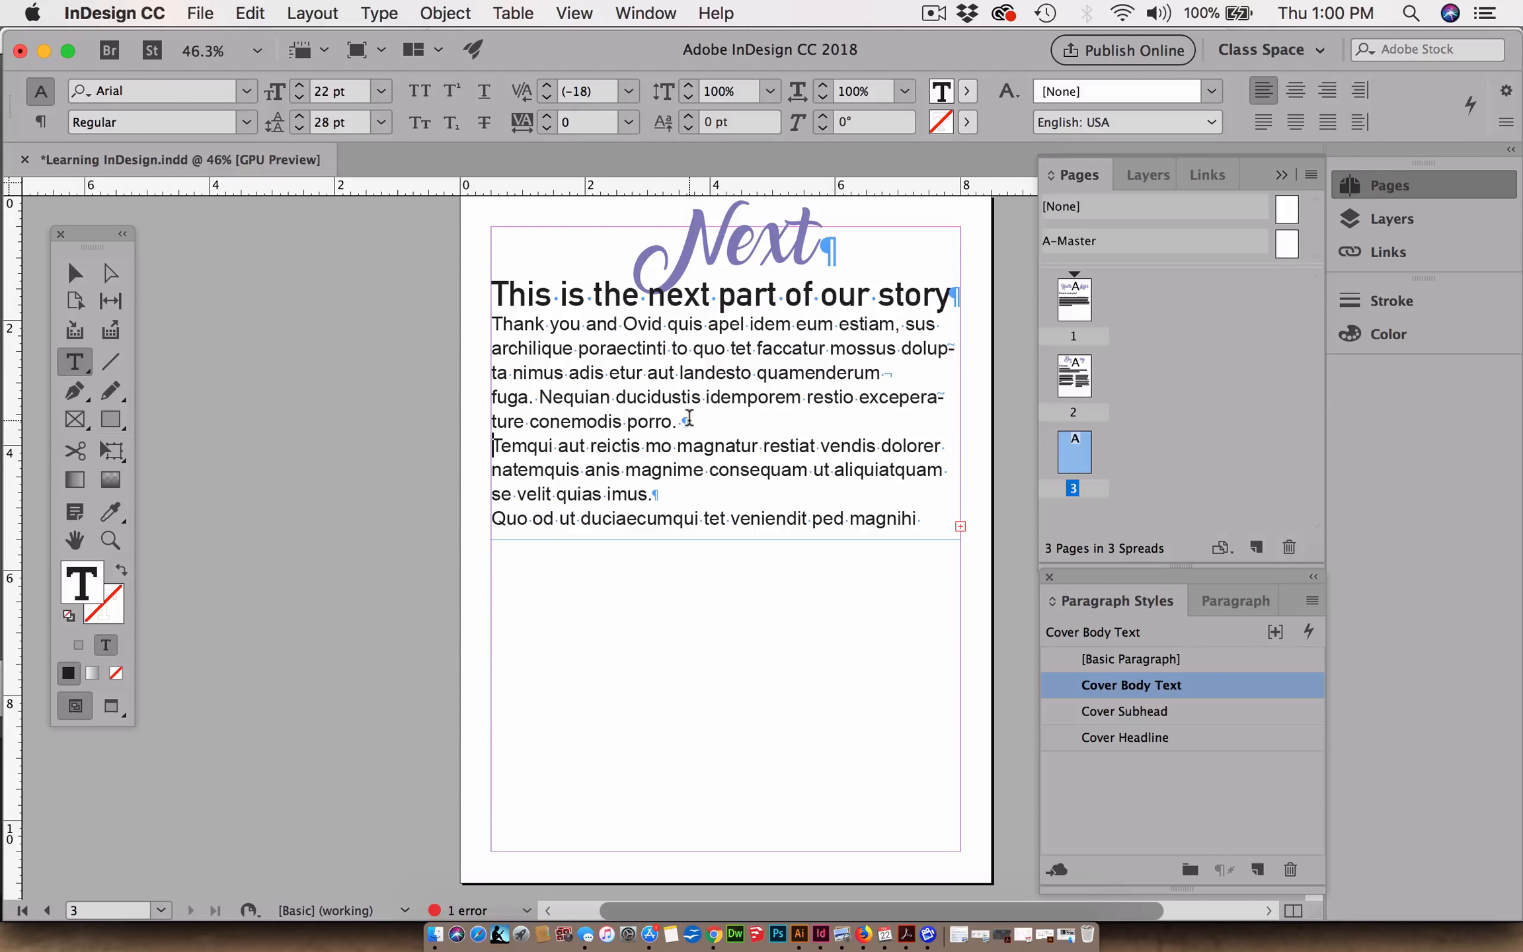
Extend the text frame's bottom edge downward to a frame height of about 6.16 in.
{"action": "left_click", "coordinate": [72, 269]}
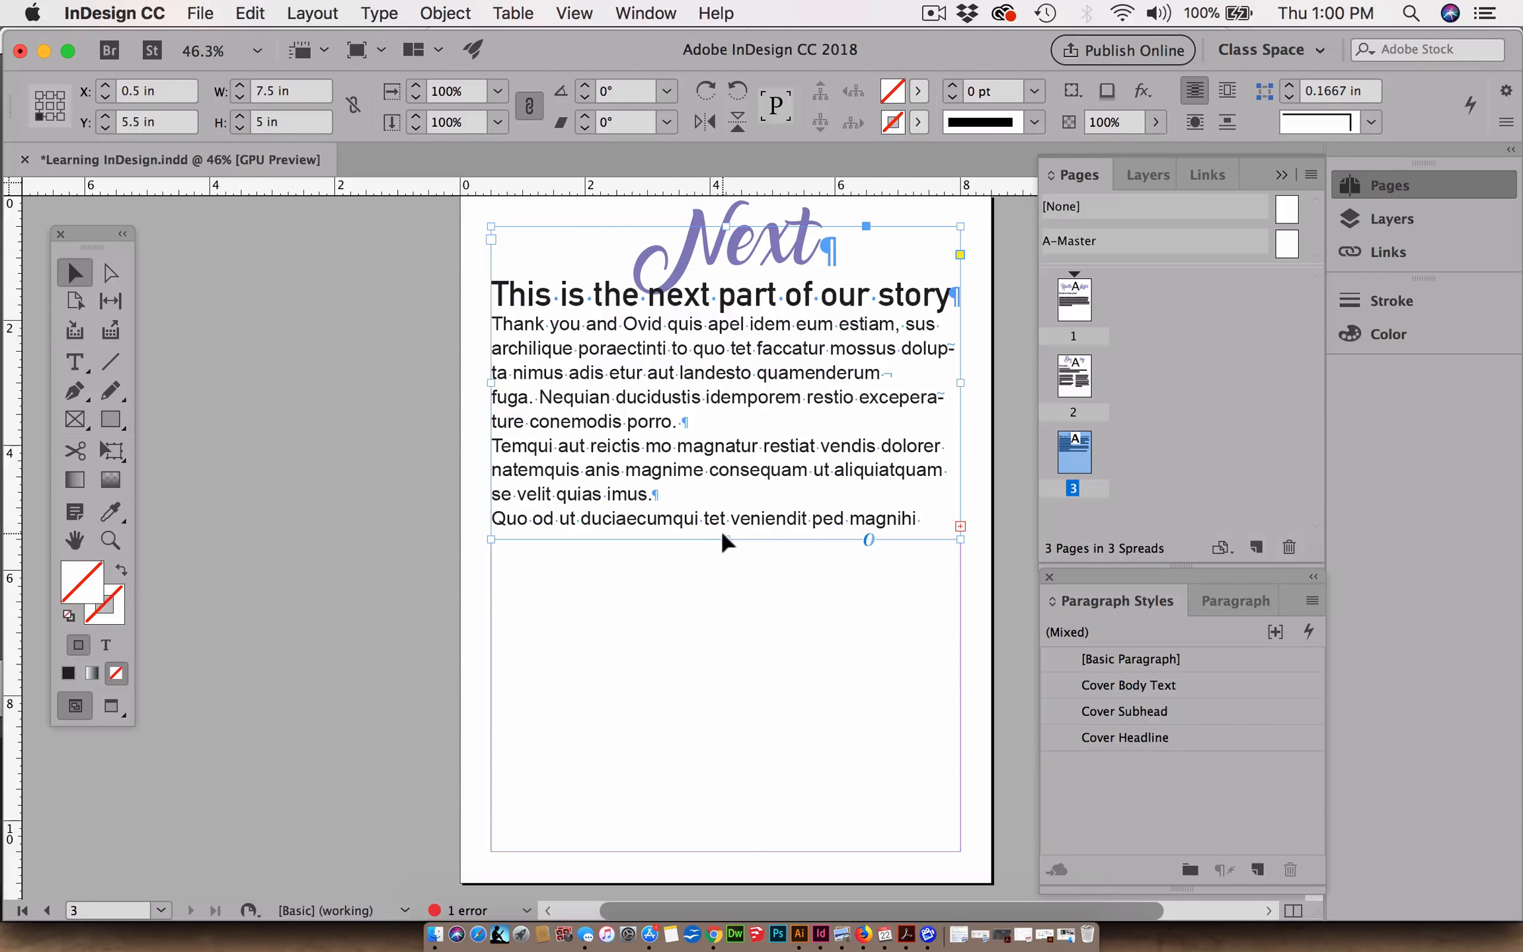
{"action": "left_click_drag", "start_coordinate": [726, 540], "coordinate": [726, 580]}
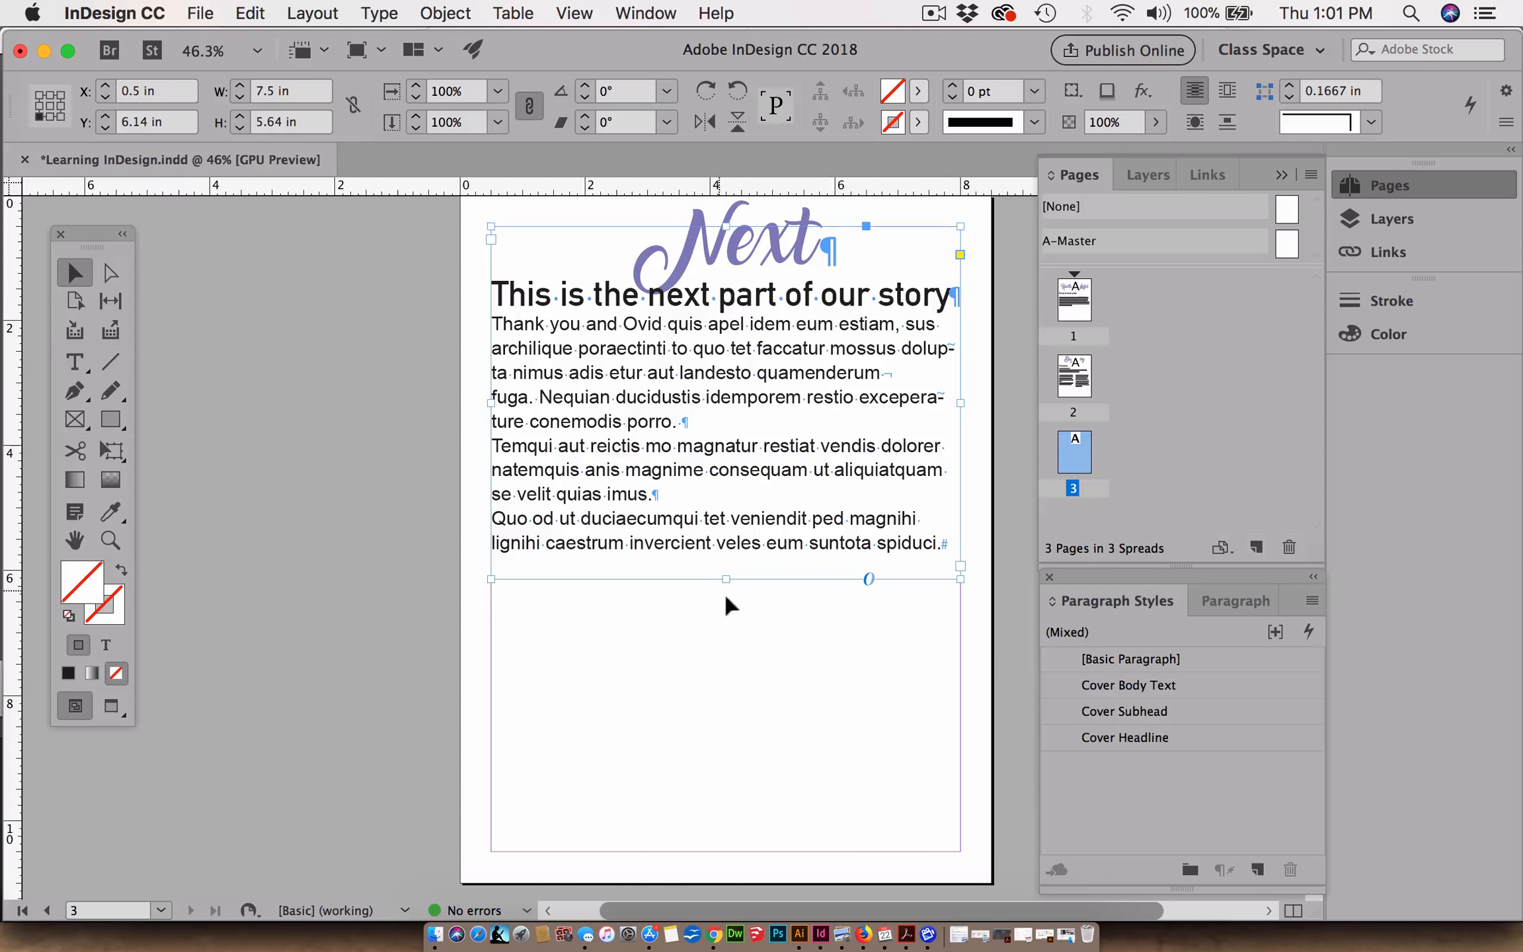
{"action": "left_click_drag", "start_coordinate": [724, 579], "coordinate": [724, 612]}
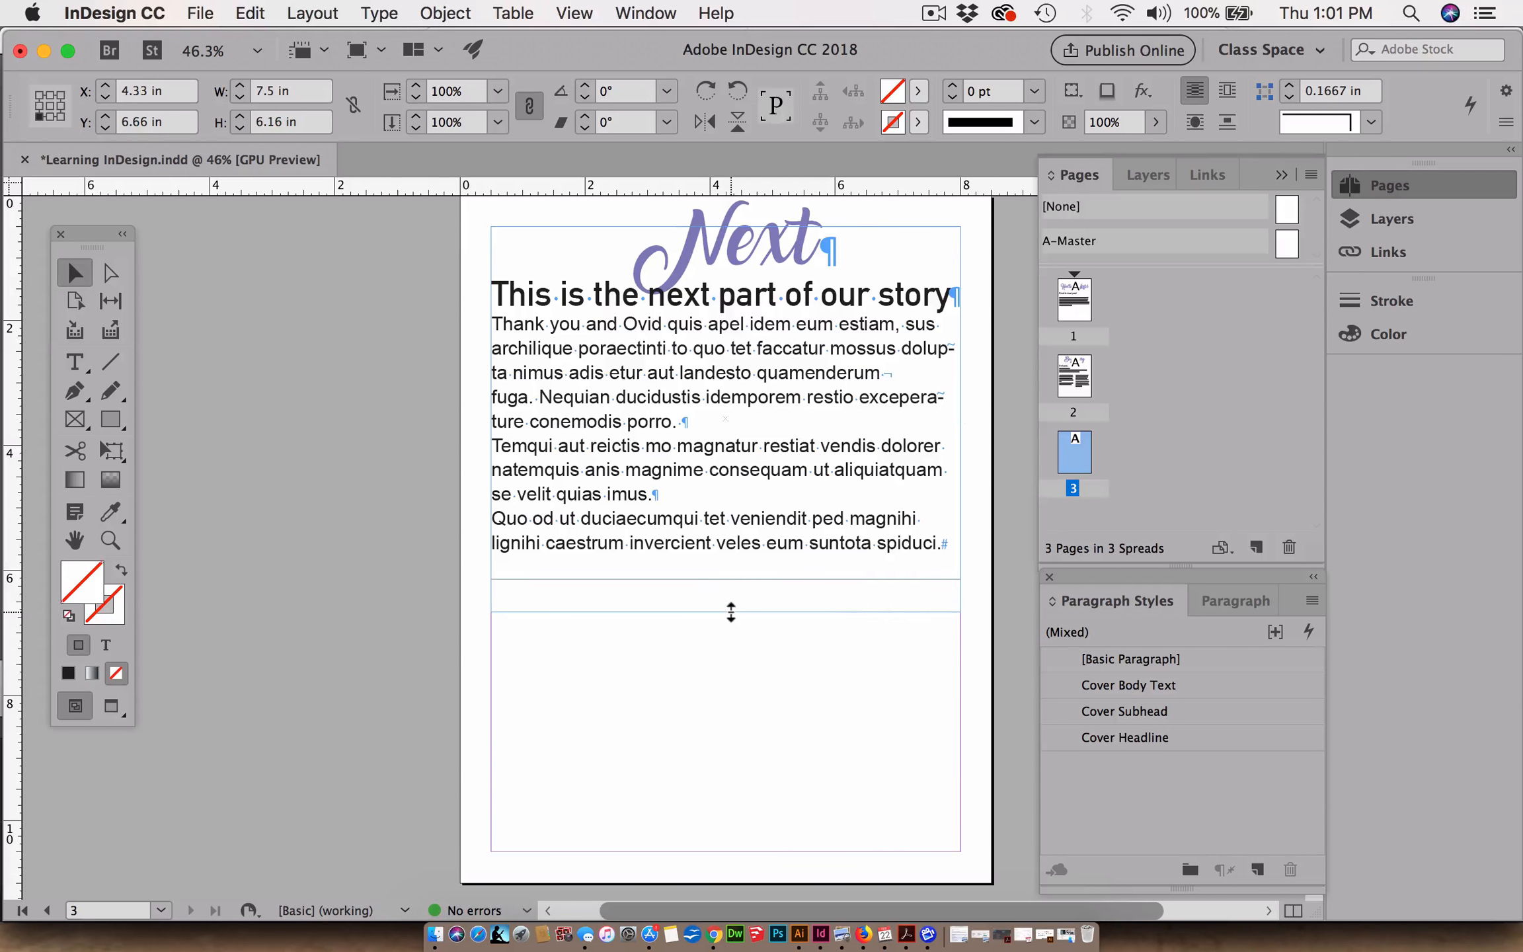
Try spacing out the "Next" headline and the subhead with an empty paragraph after each, and undo both breaks.
{"action": "left_click", "coordinate": [74, 362]}
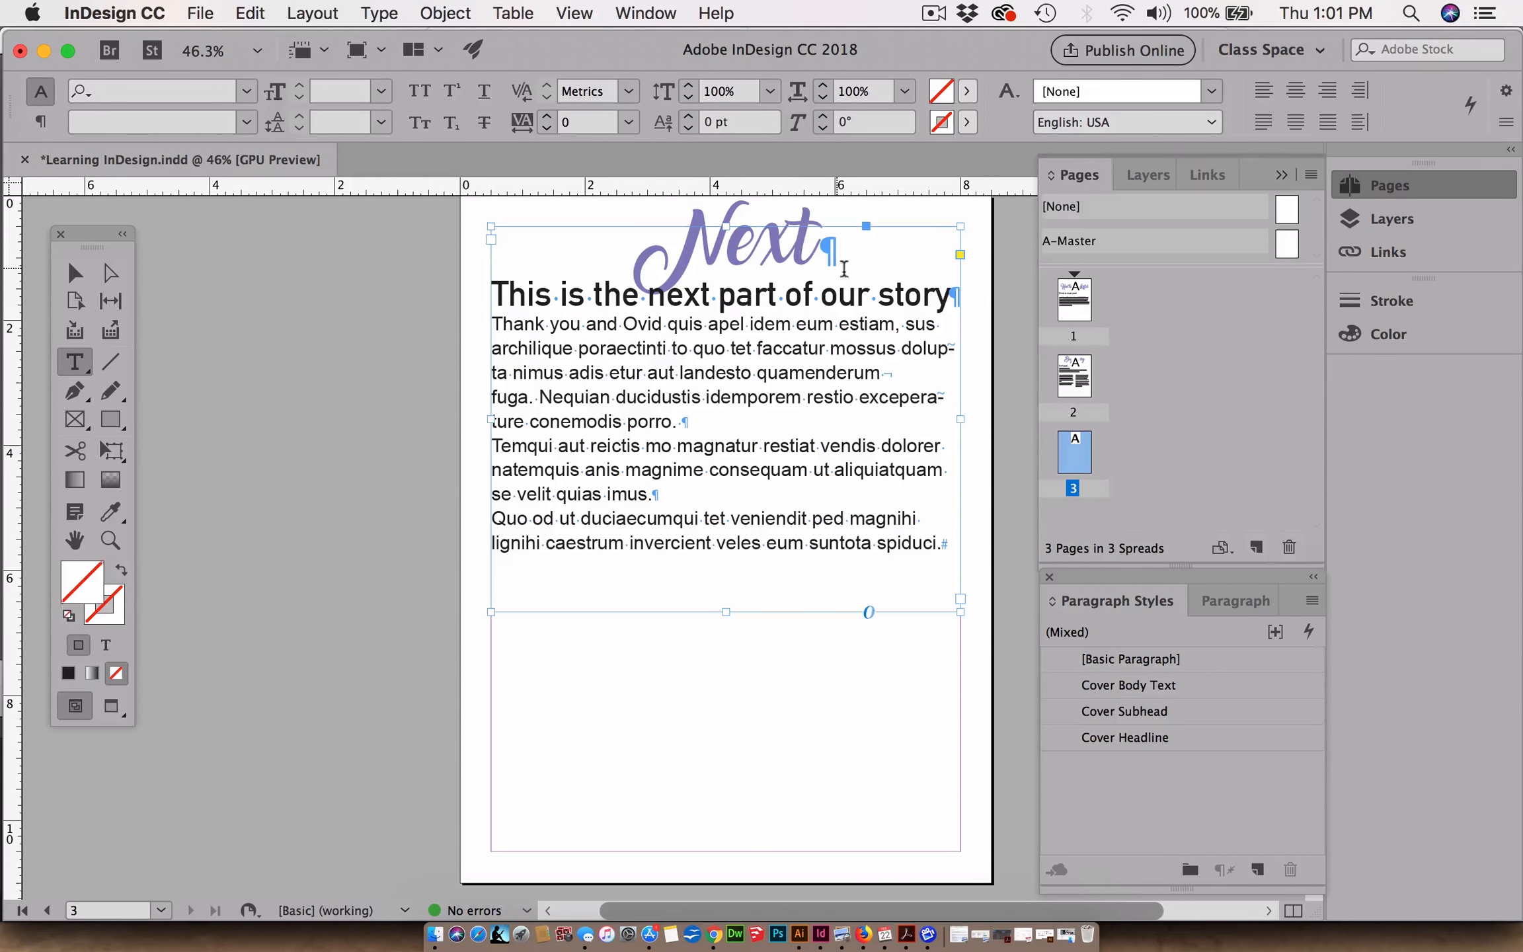
{"action": "left_click", "coordinate": [862, 245]}
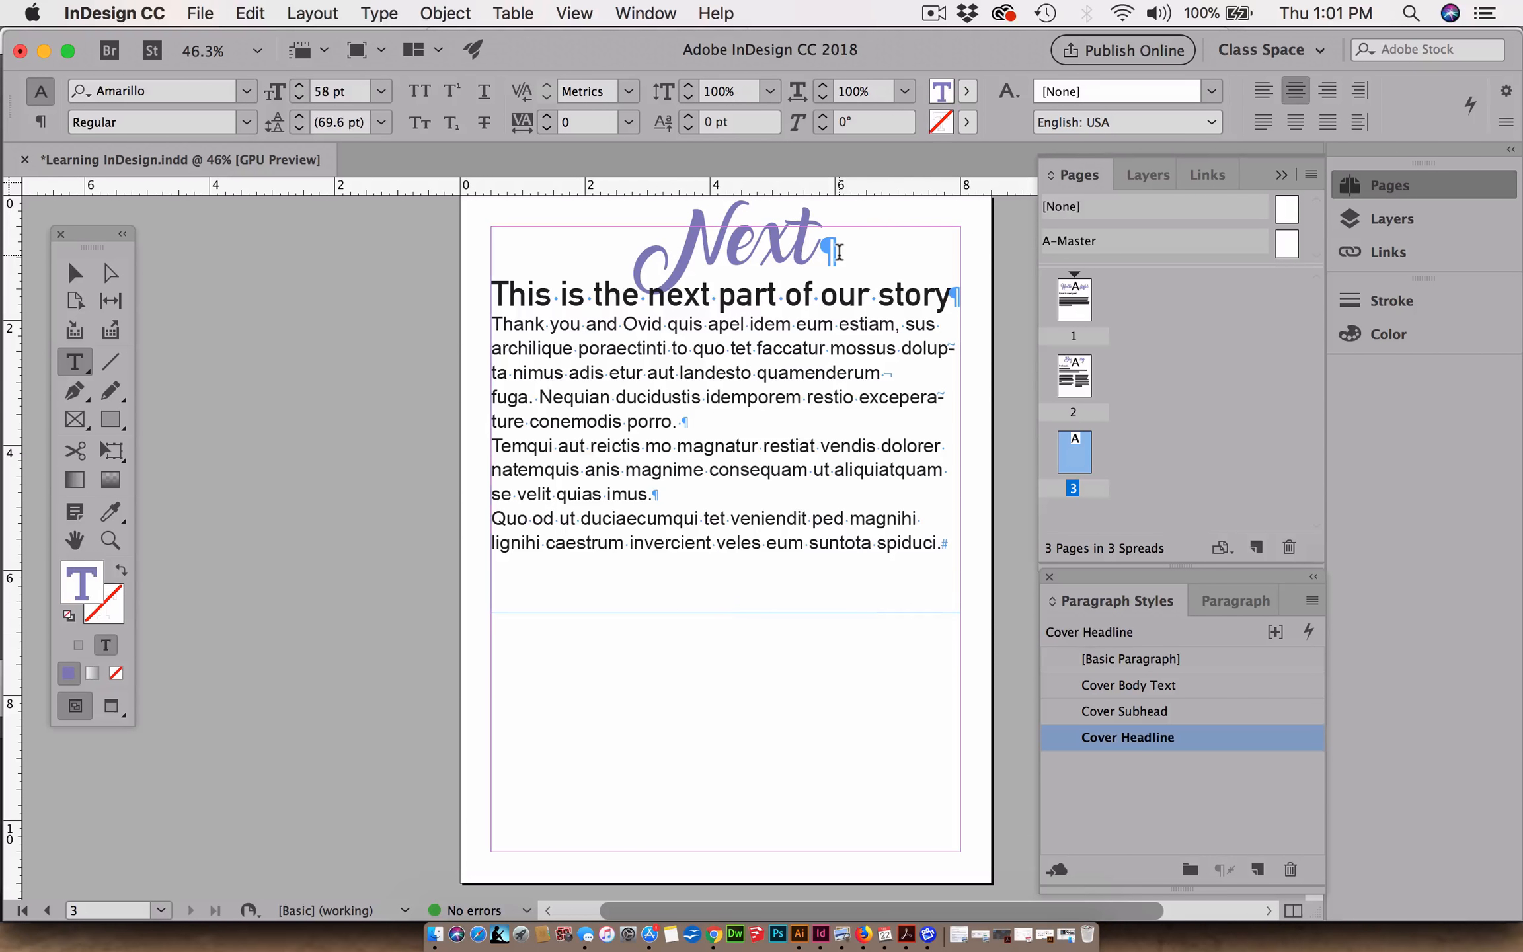
{"action": "key", "text": "Return"}
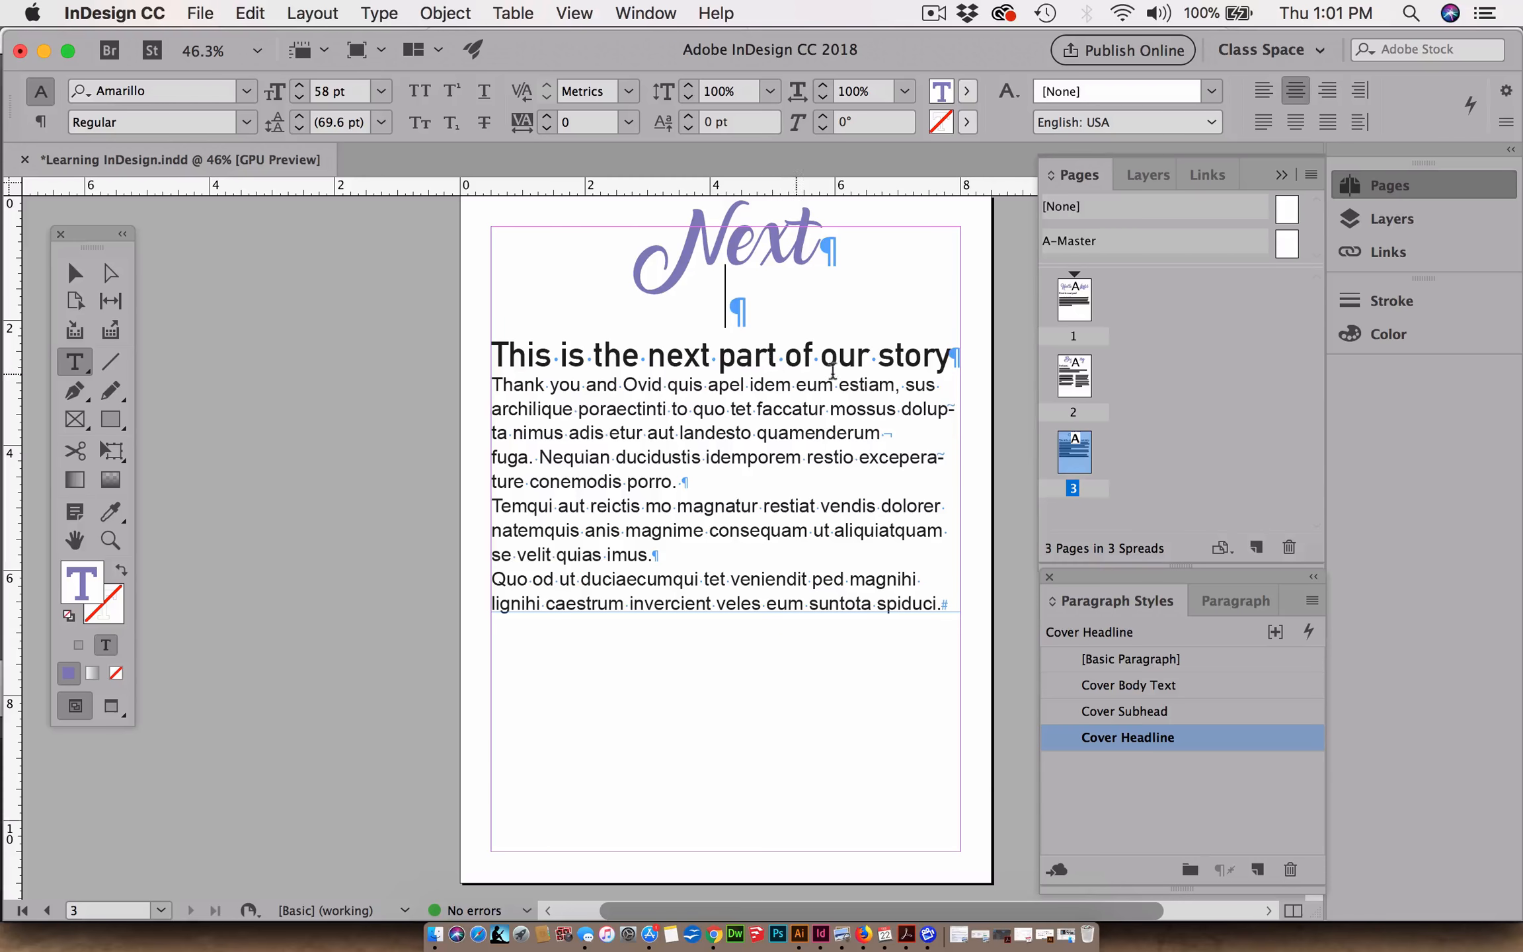
{"action": "left_click", "coordinate": [950, 354]}
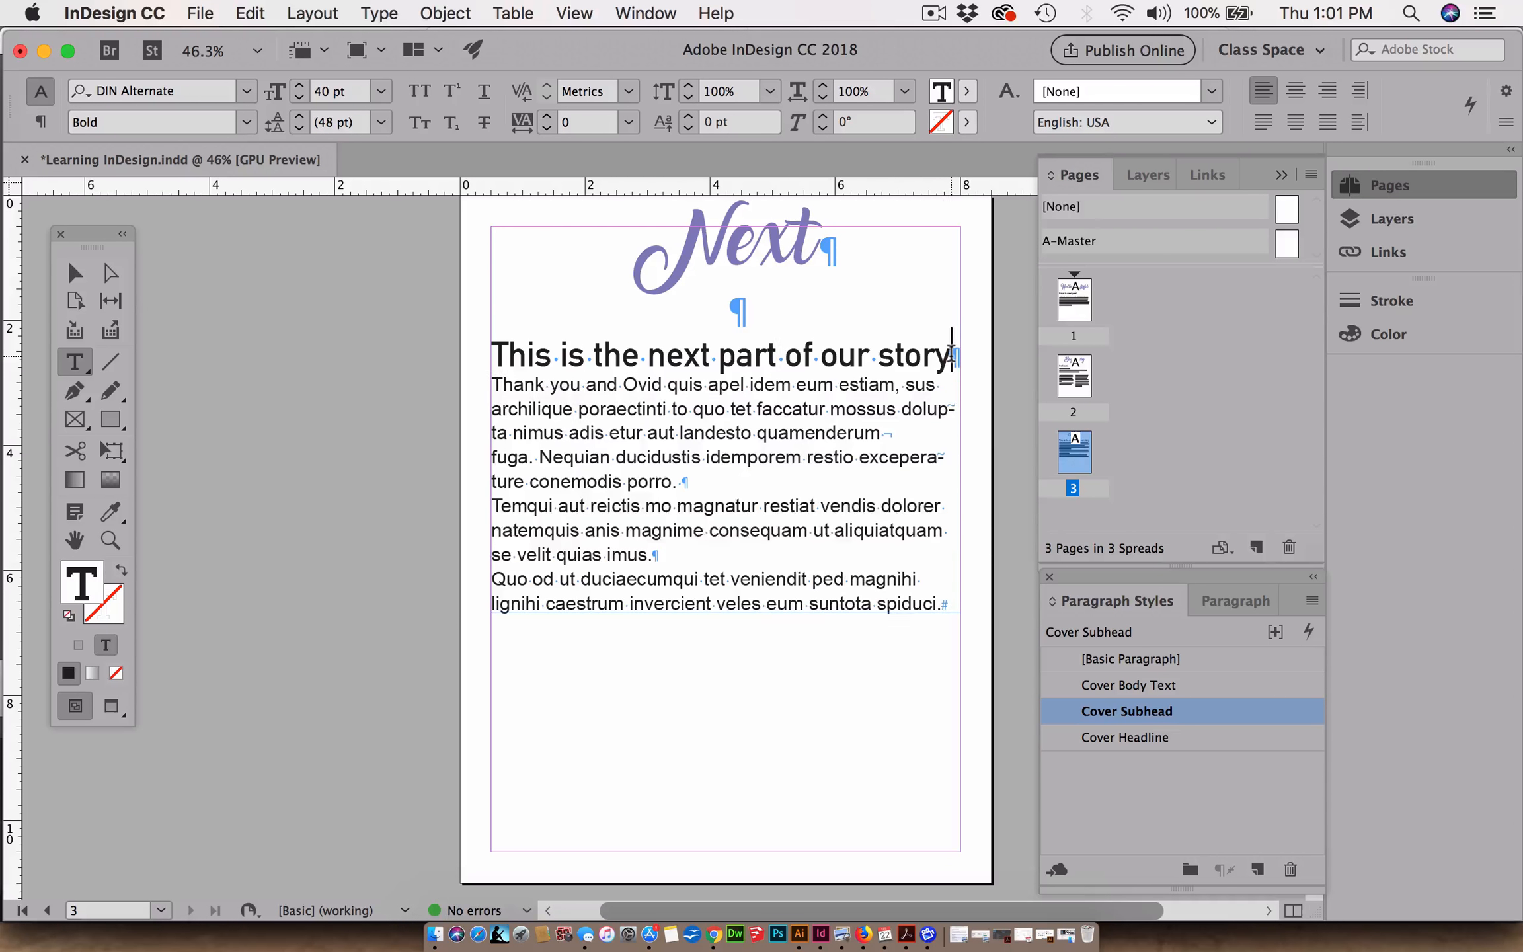
{"action": "key", "text": "Return"}
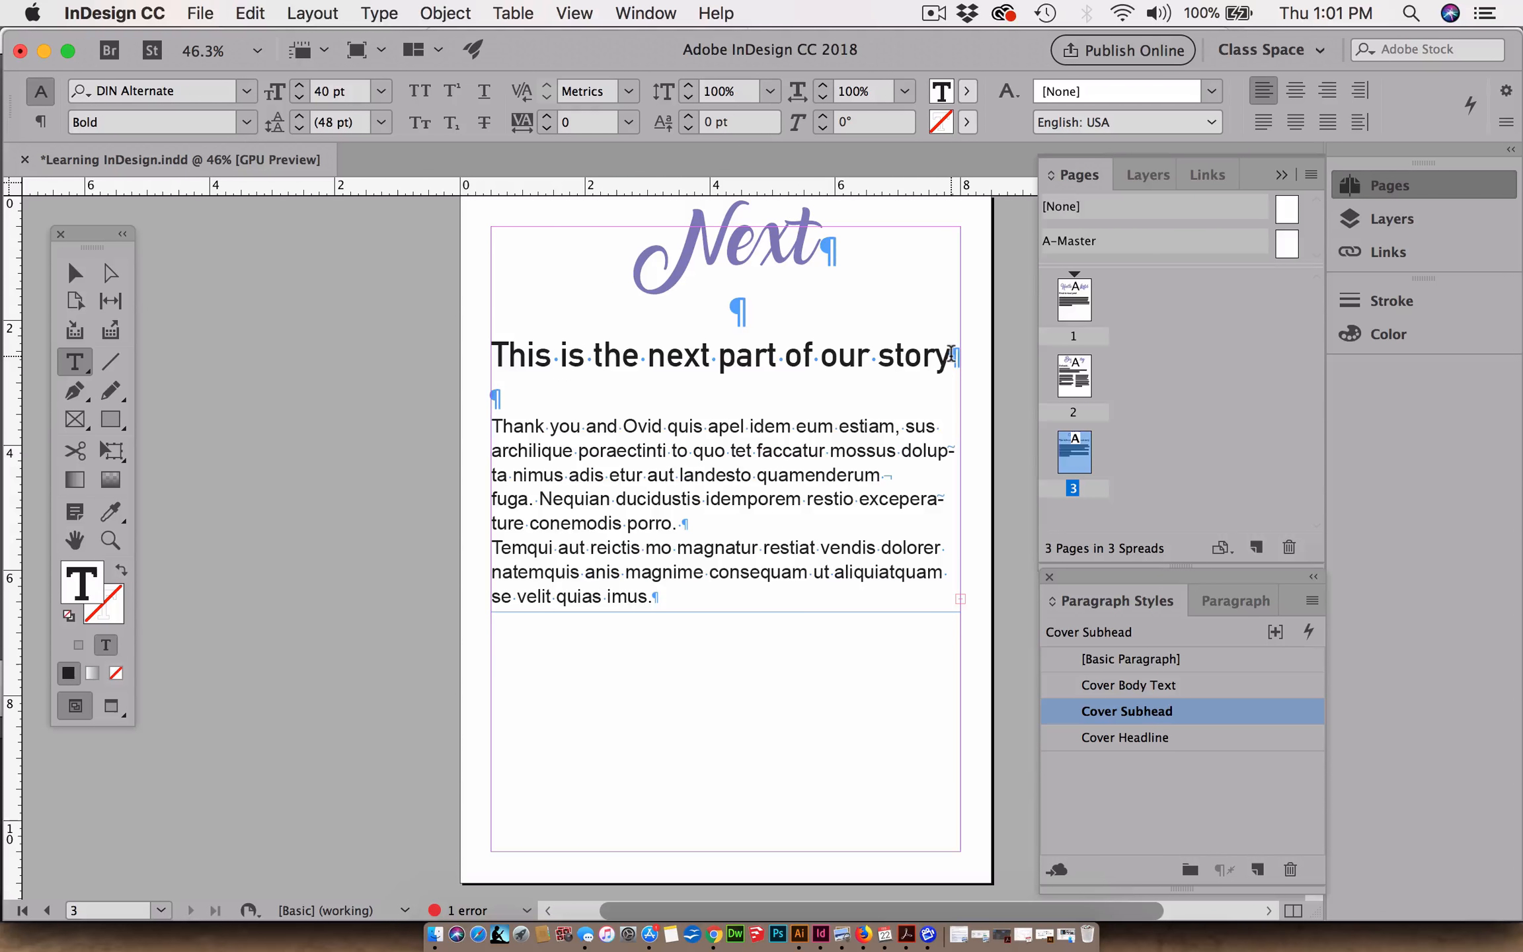
{"action": "key", "text": "ctrl+z"}
{"action": "key", "text": "ctrl+z"}
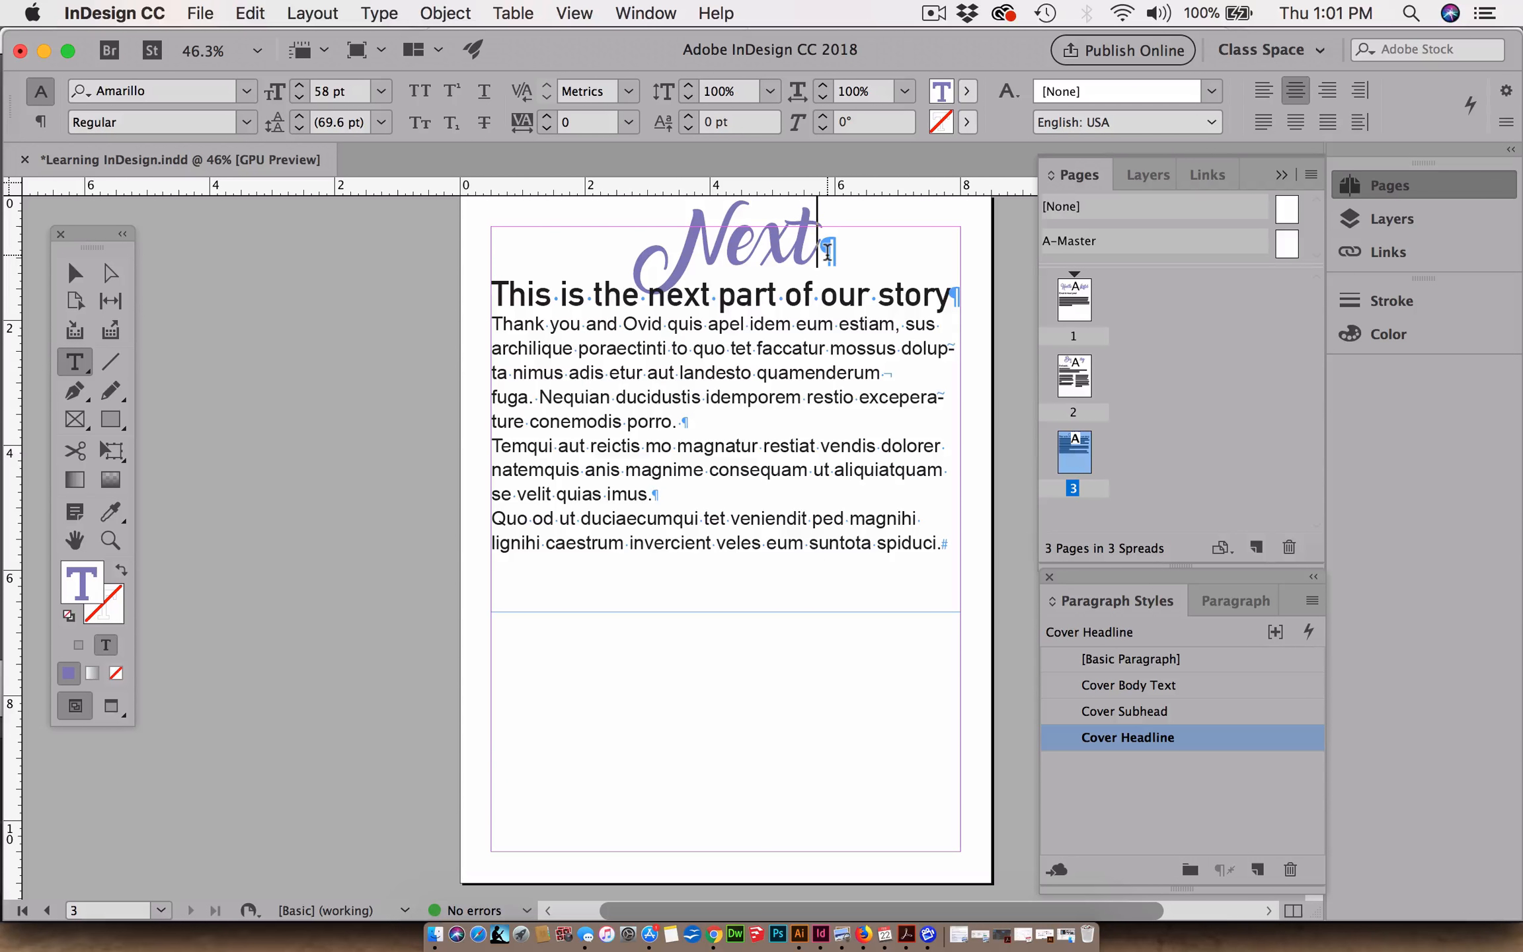
With nothing selected on the page, open the Cover Headline paragraph style's Indents and Spacing options.
{"action": "scroll", "coordinate": [828, 250], "scroll_direction": "up", "scroll_amount": 1}
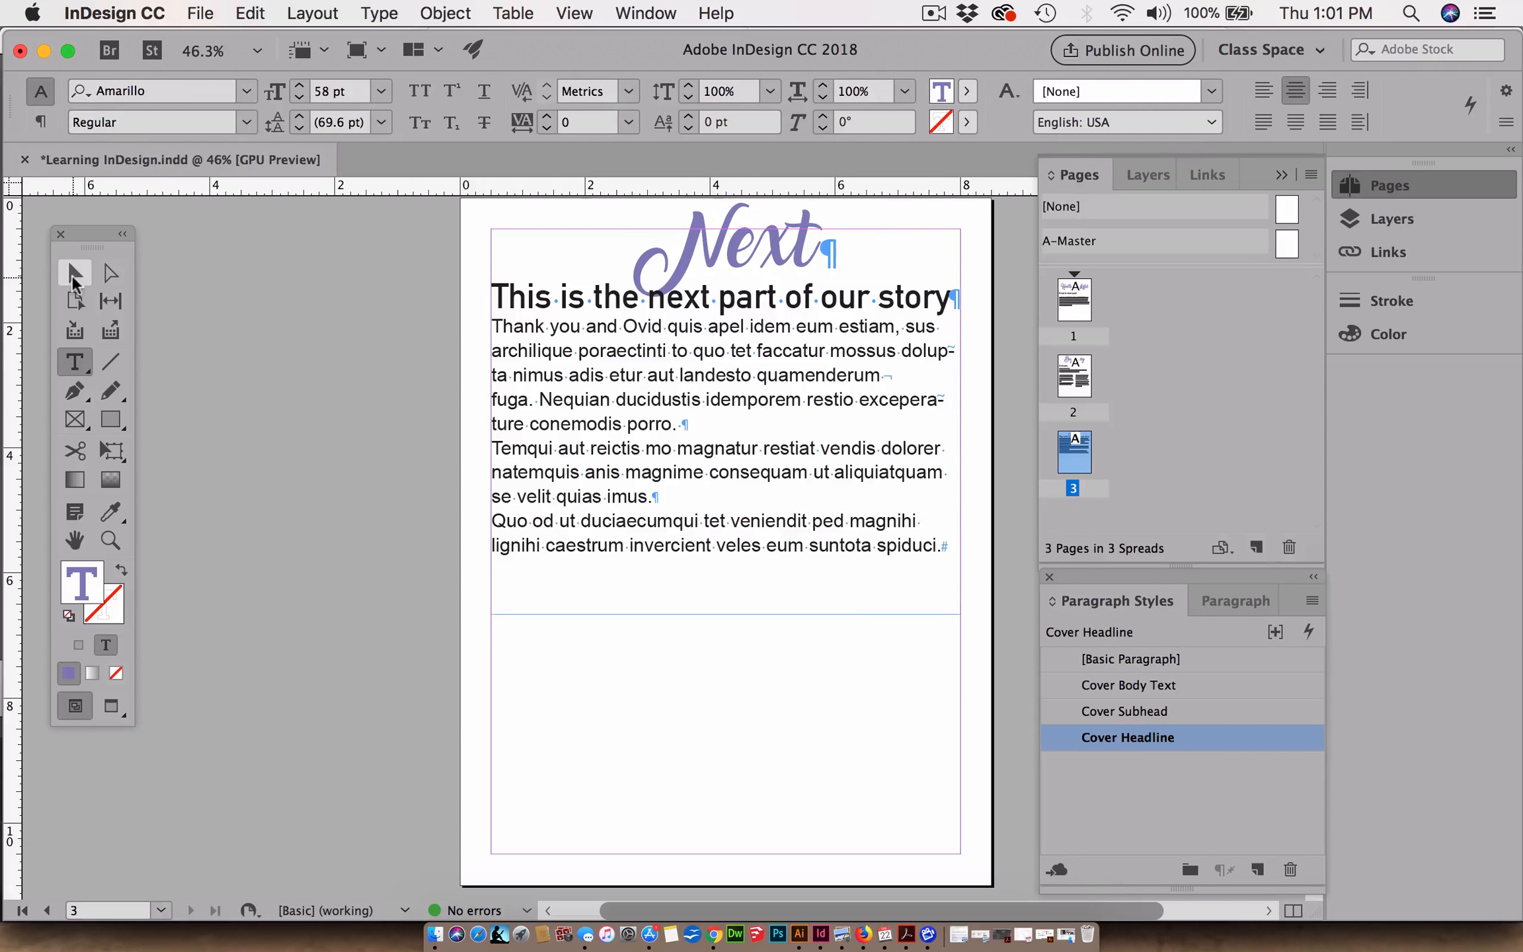
{"action": "left_click", "coordinate": [71, 275]}
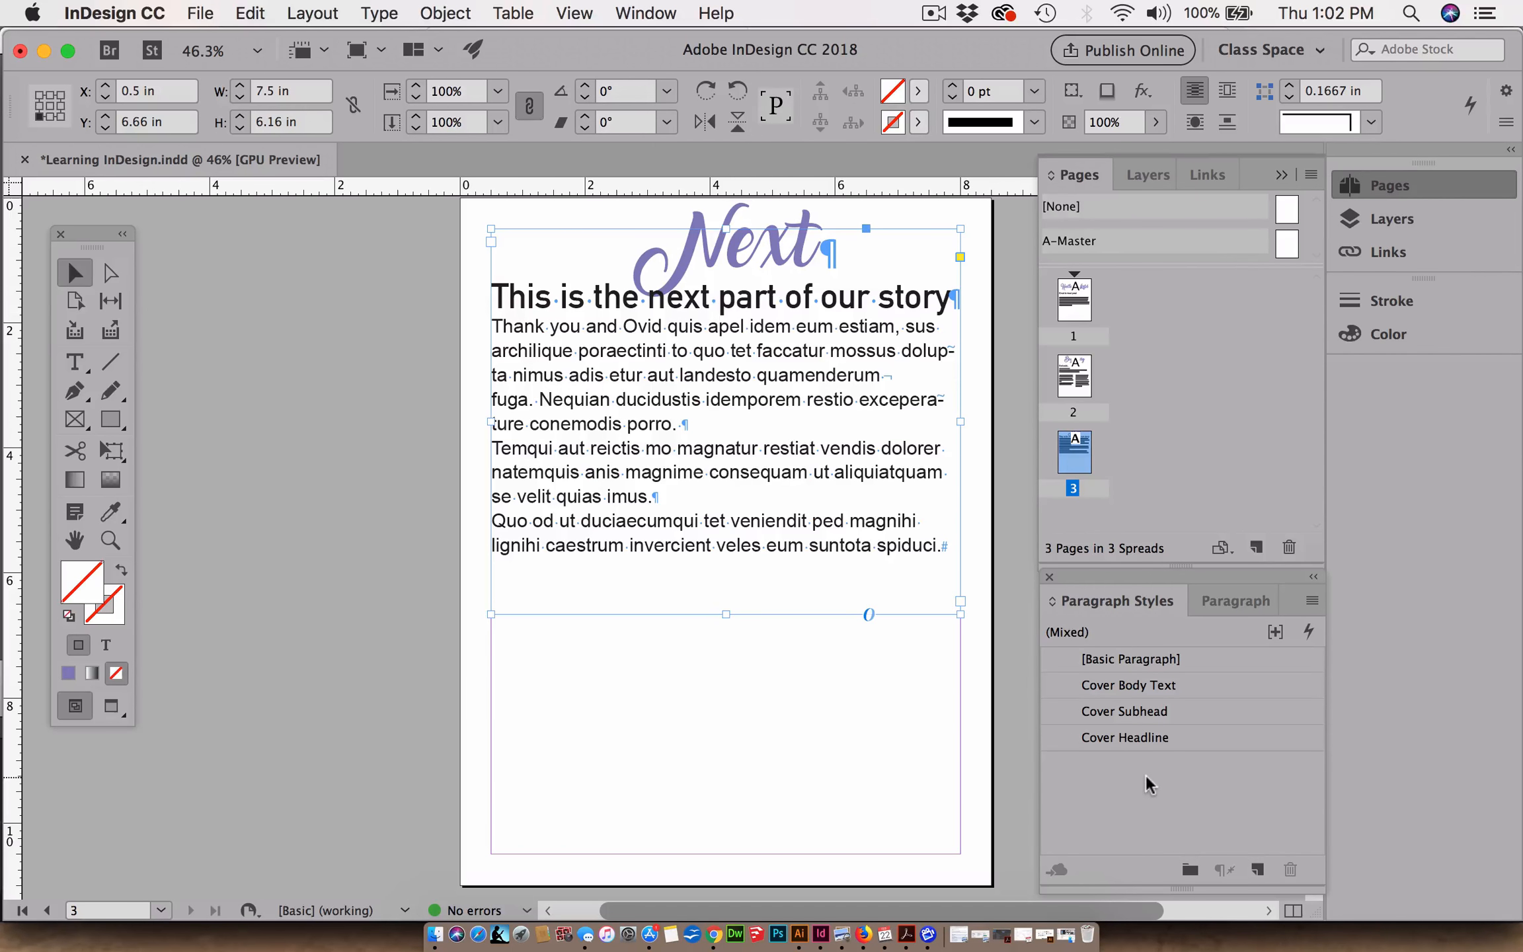
{"action": "left_click", "coordinate": [1012, 737]}
{"action": "left_click", "coordinate": [1124, 737]}
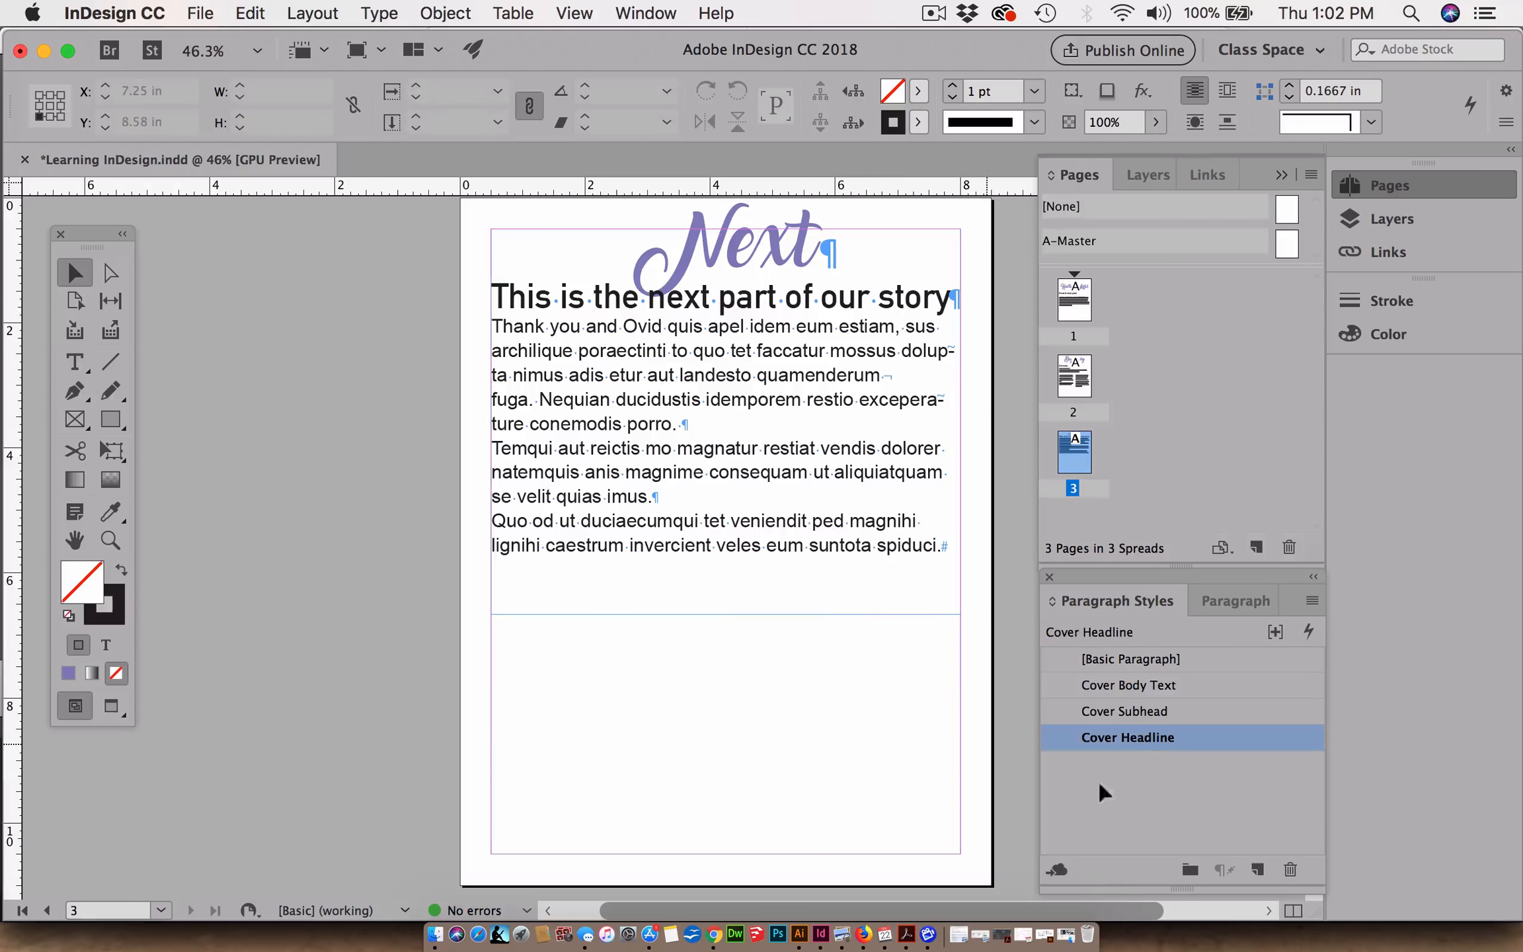
{"action": "left_click", "coordinate": [1158, 826]}
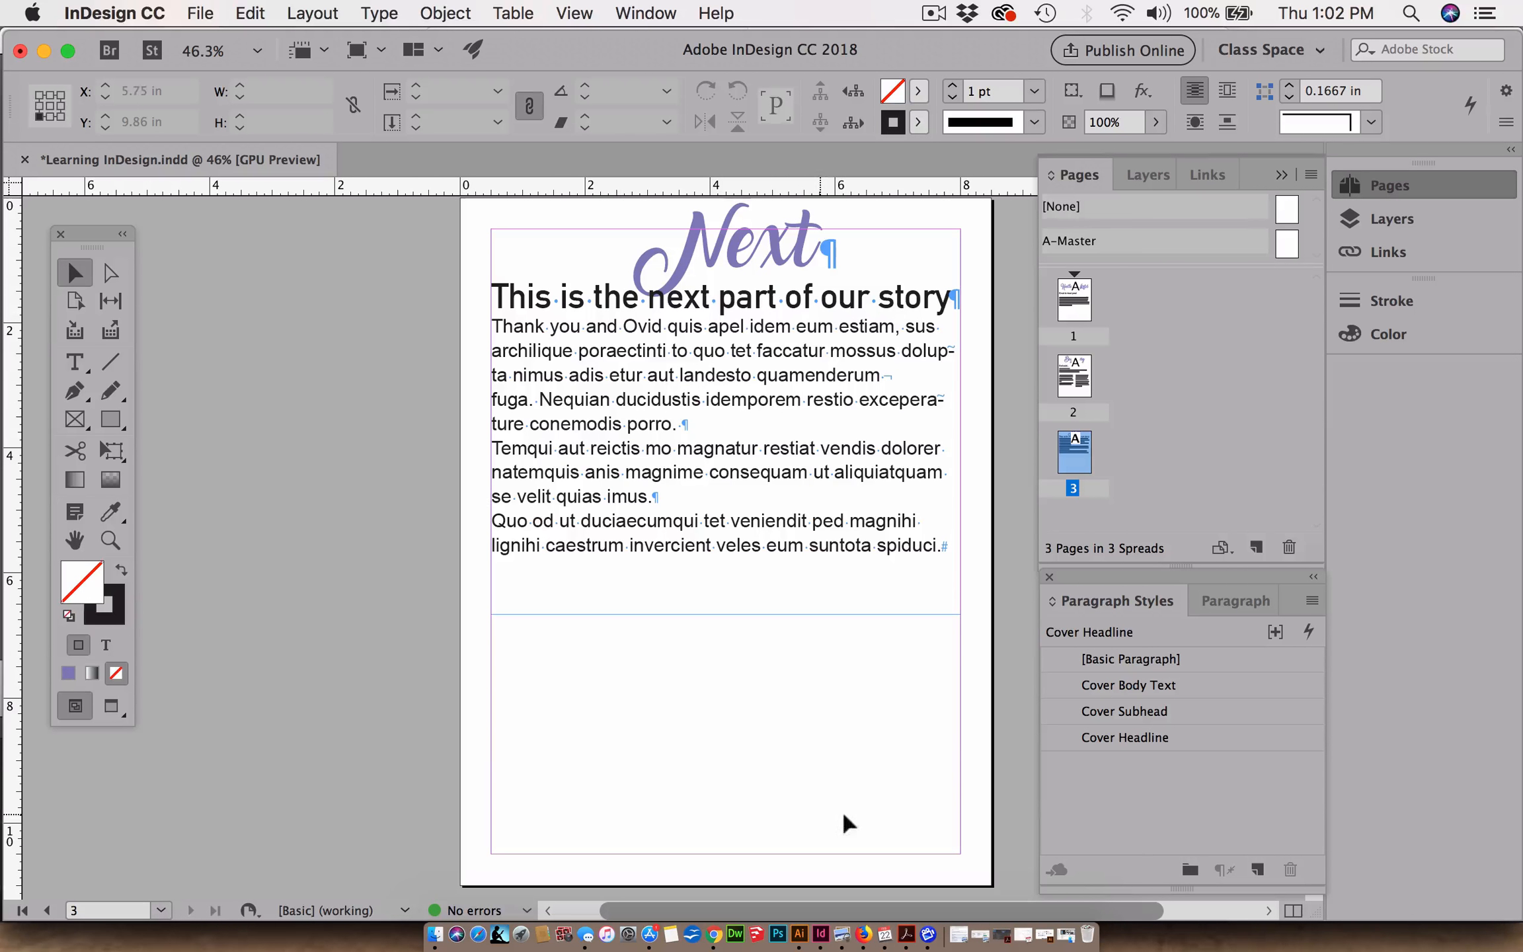
{"action": "double_click", "coordinate": [1141, 738]}
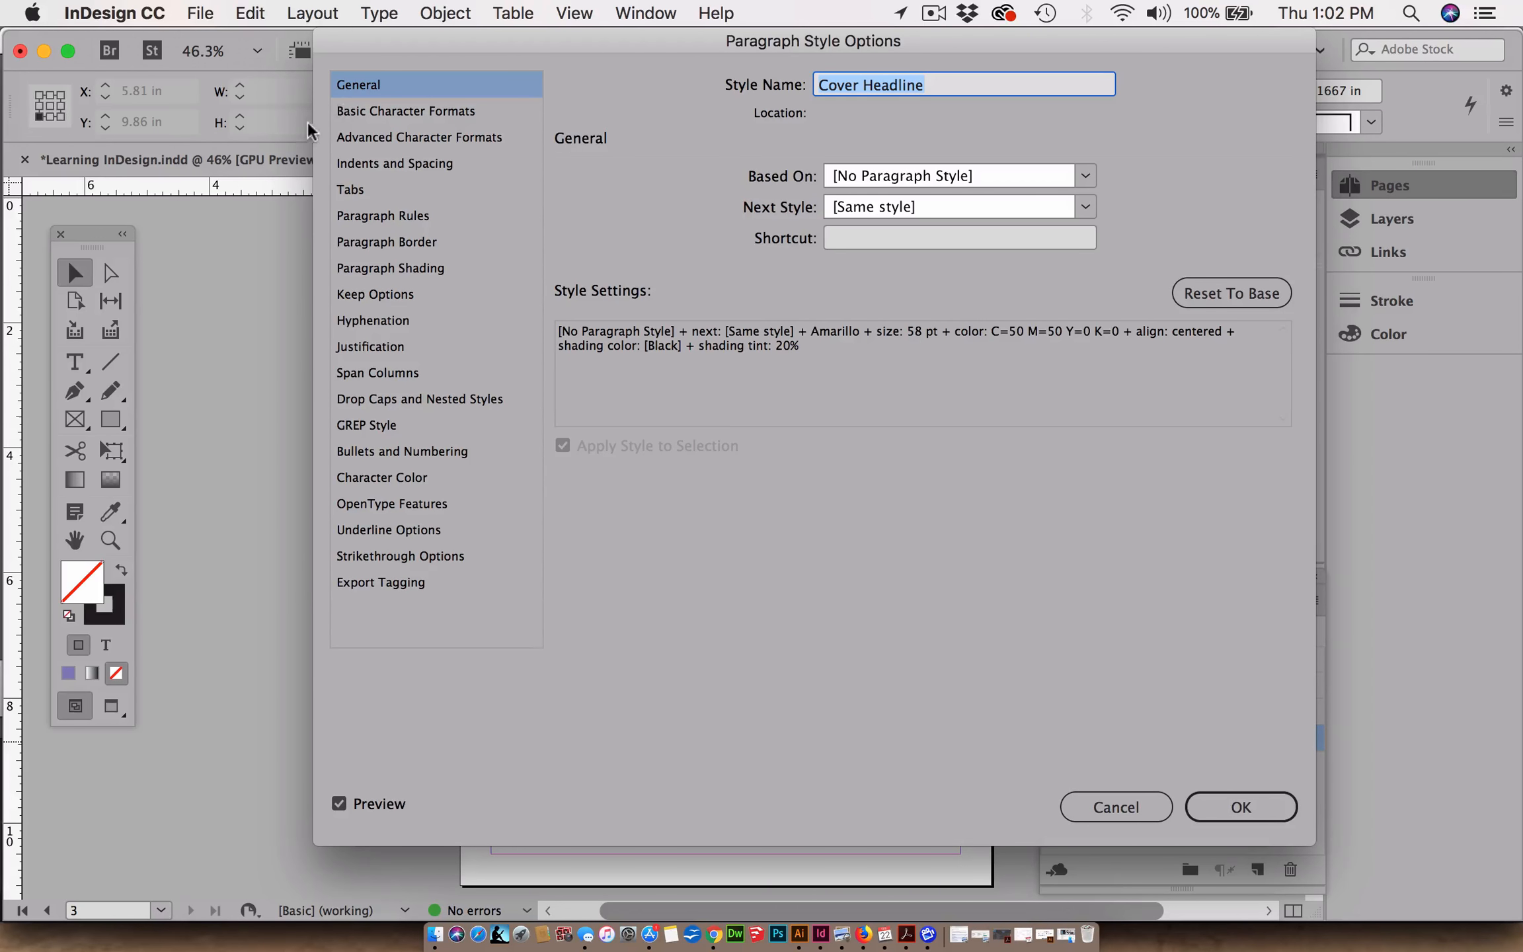
{"action": "left_click_drag", "start_coordinate": [396, 40], "coordinate": [939, 13]}
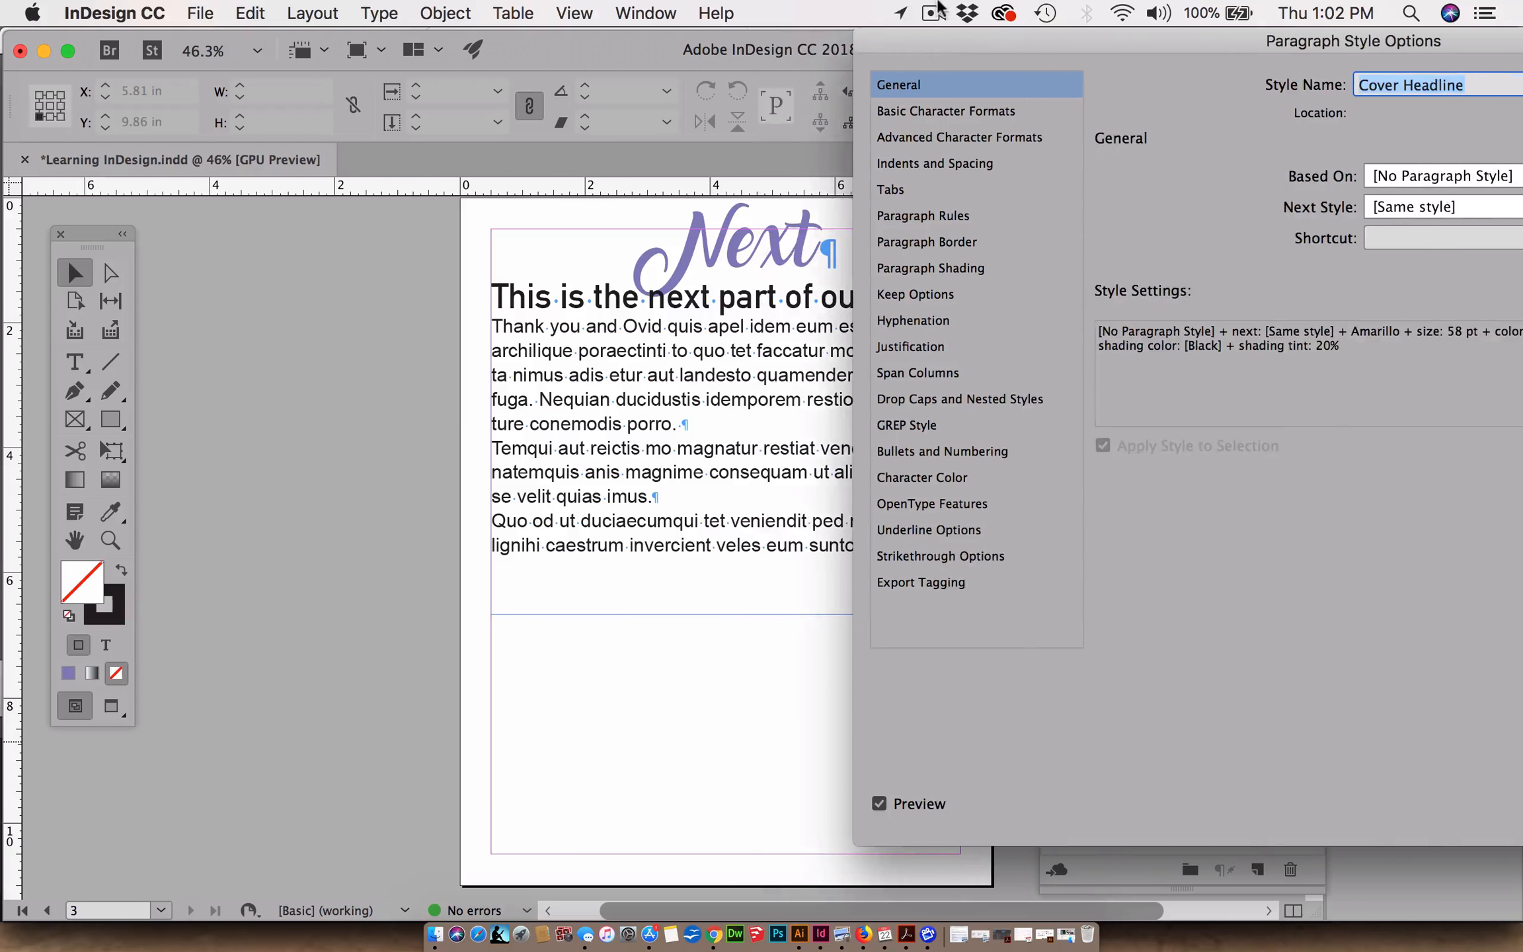
{"action": "left_click", "coordinate": [937, 164]}
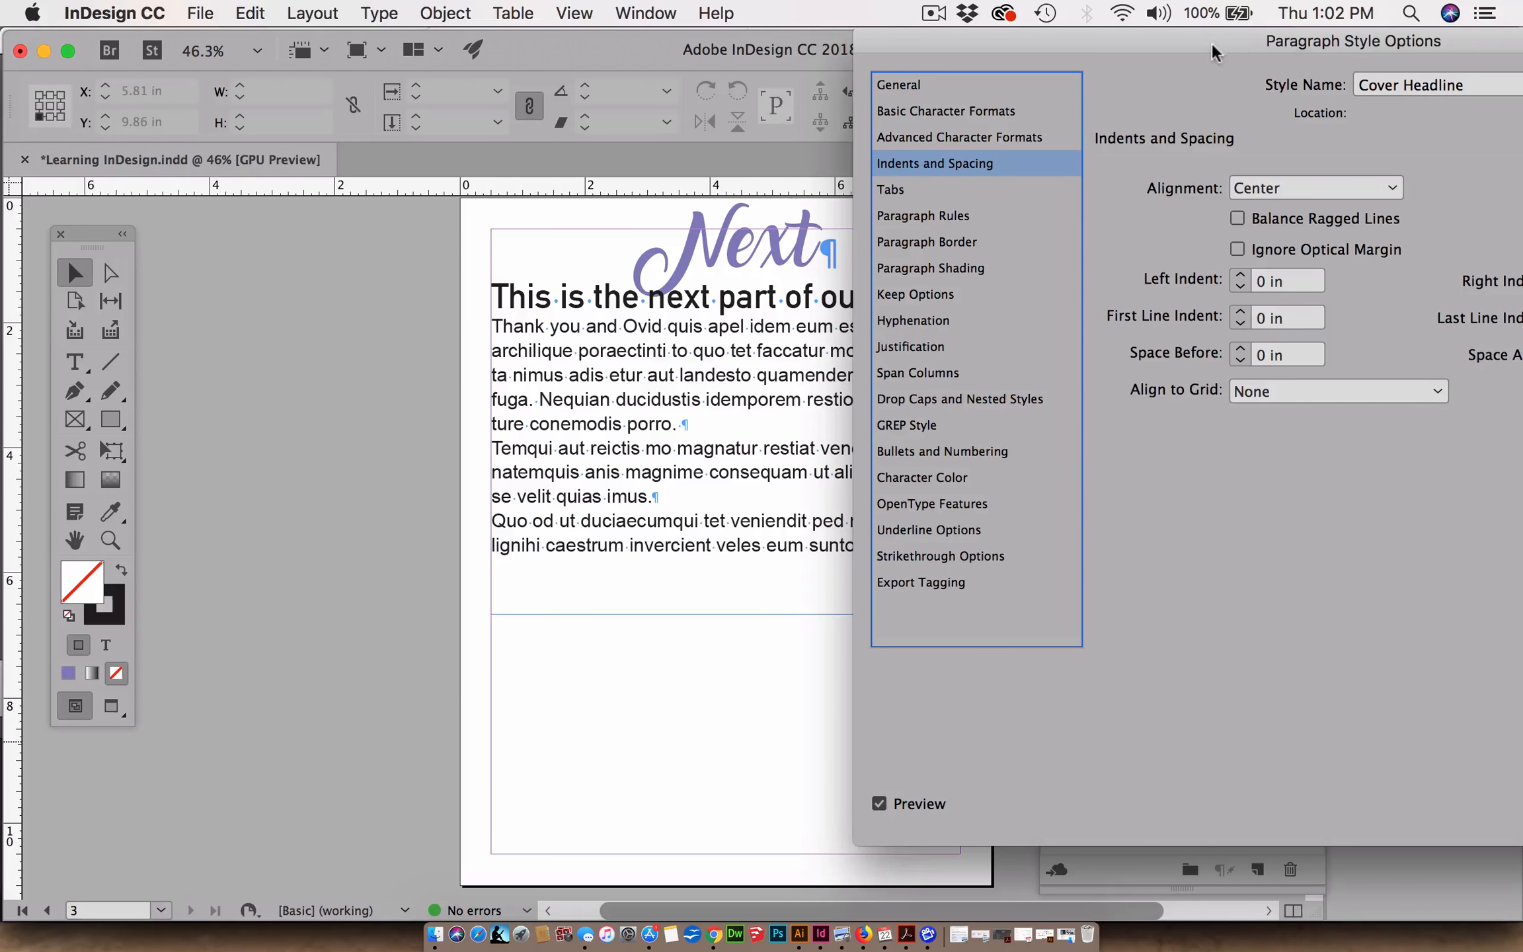
Set the Cover Headline style's Space Before to 0.625 in, keeping the page's headline in view.
{"action": "left_click_drag", "start_coordinate": [1211, 43], "coordinate": [11, 74]}
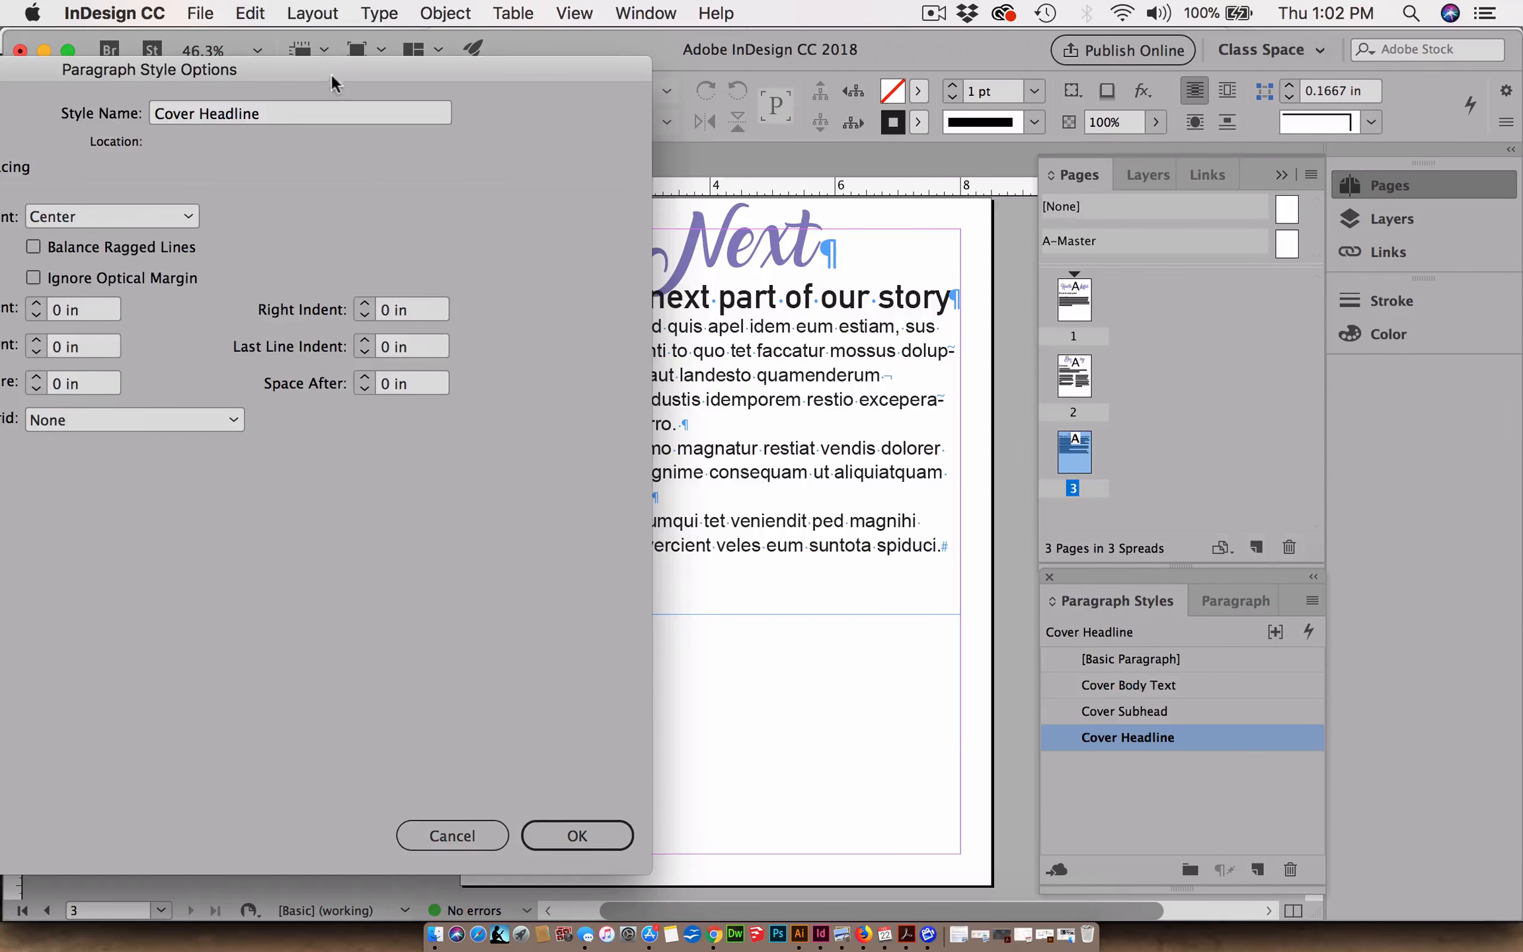
{"action": "left_click_drag", "start_coordinate": [330, 74], "coordinate": [136, 87]}
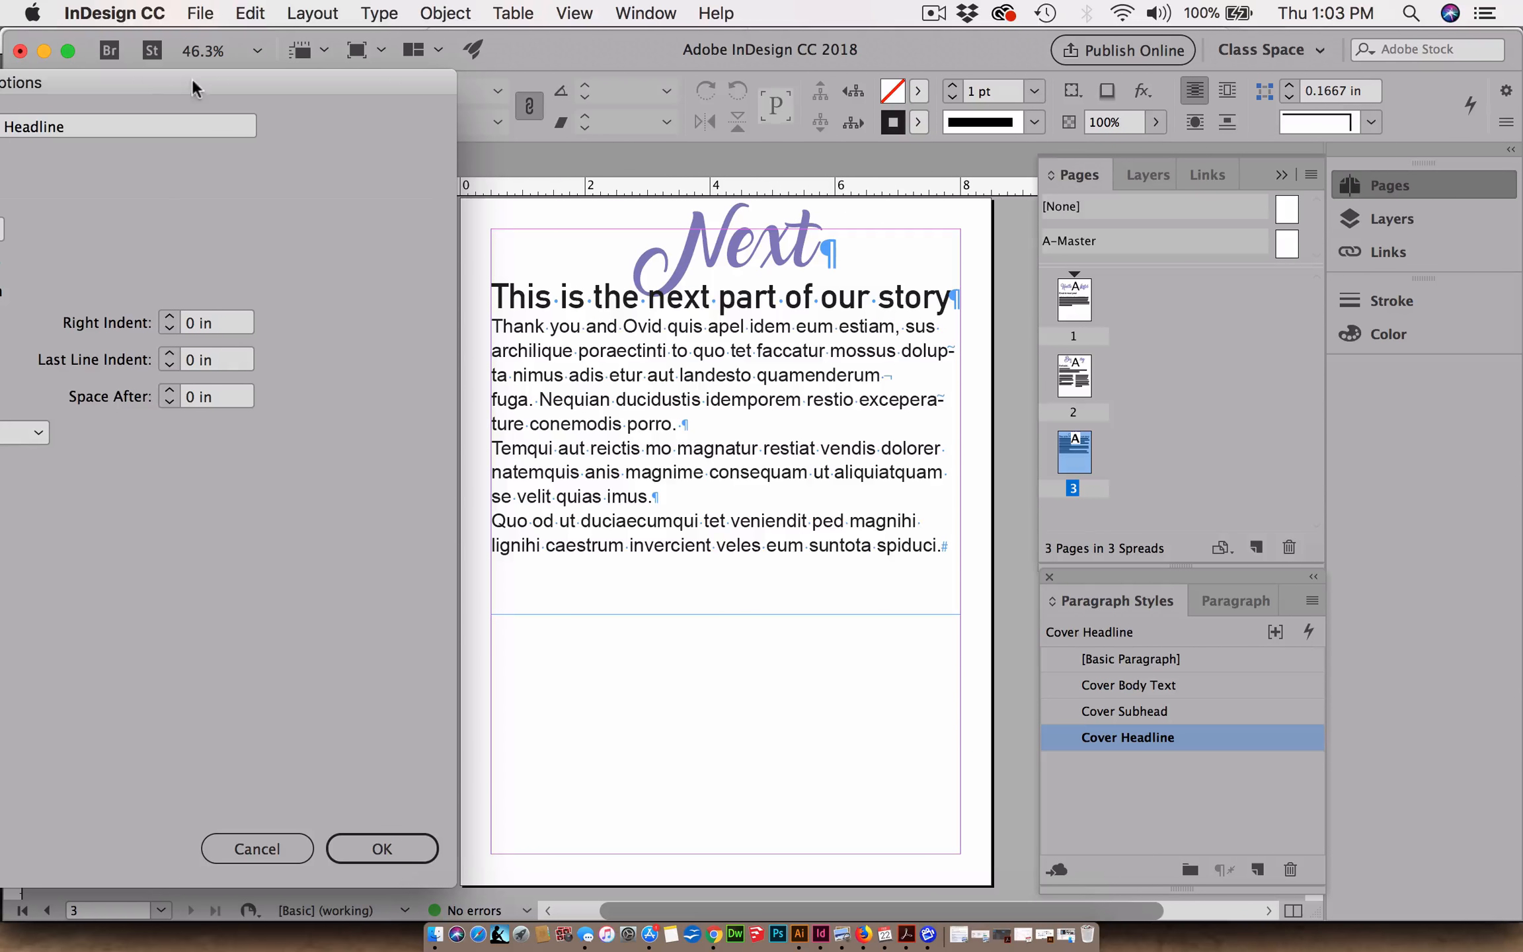
{"action": "left_click_drag", "start_coordinate": [194, 87], "coordinate": [918, 67]}
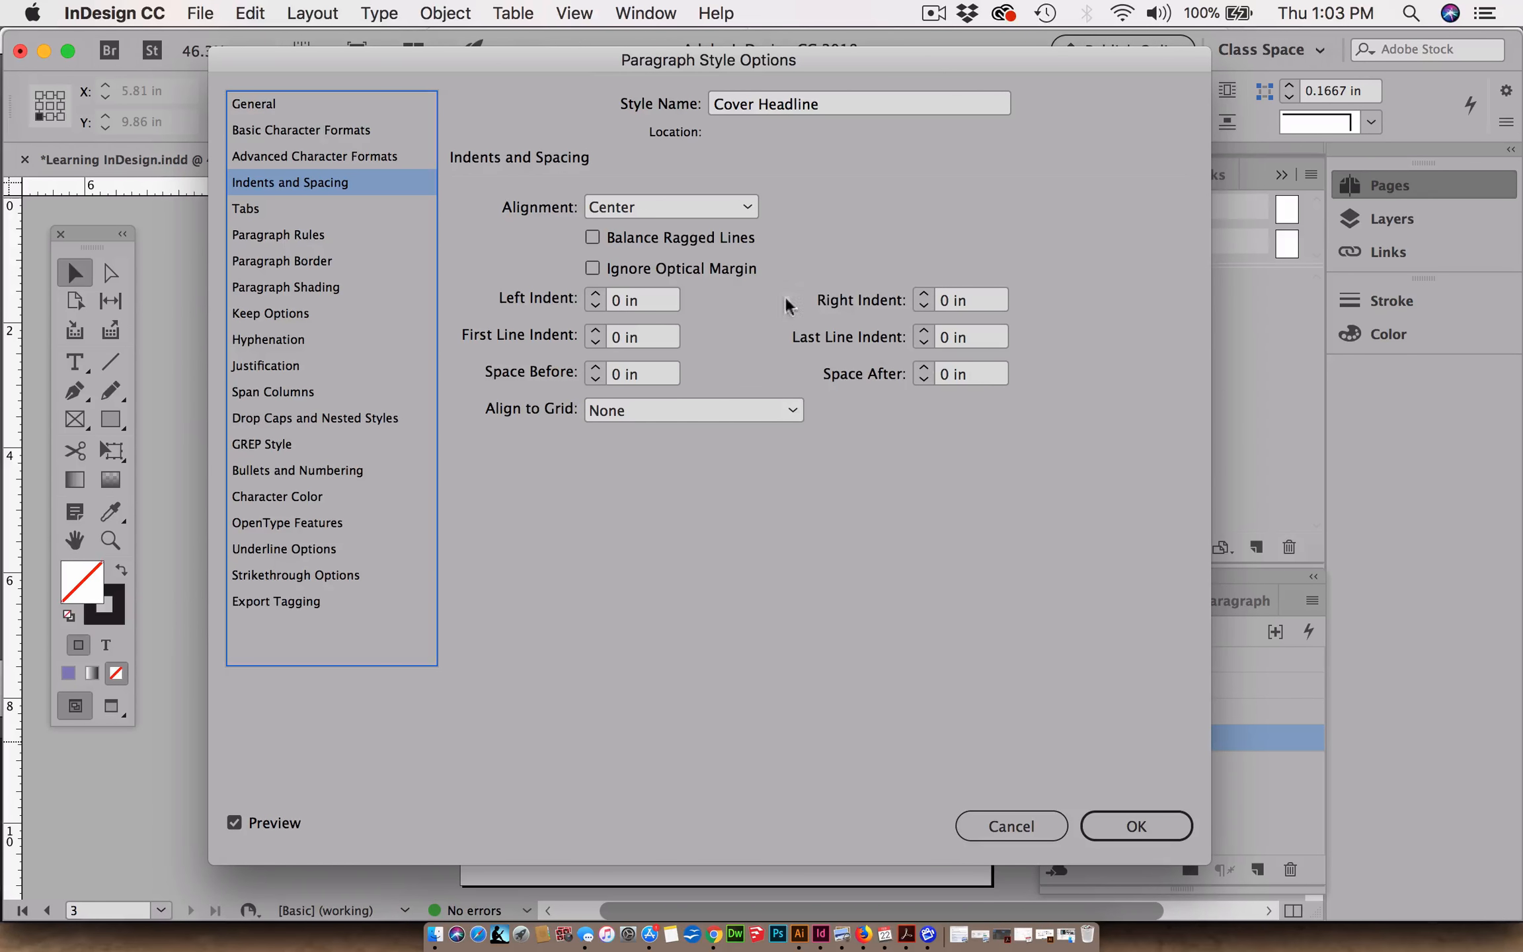
{"action": "left_click_drag", "start_coordinate": [544, 57], "coordinate": [1233, 64]}
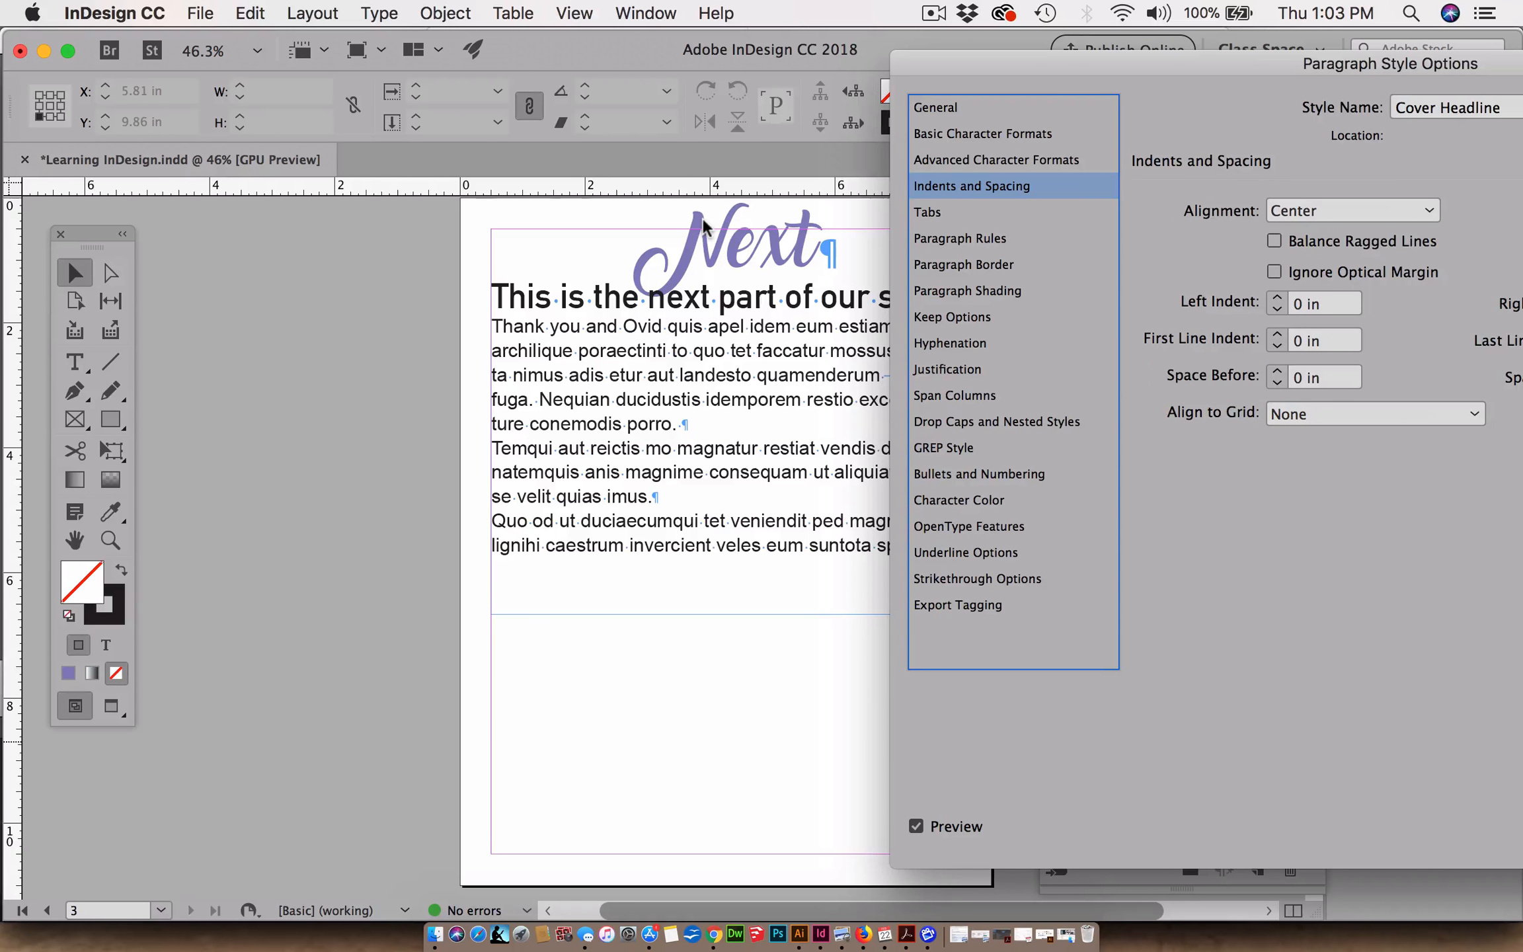
{"action": "left_click", "coordinate": [1277, 367]}
{"action": "left_click", "coordinate": [1277, 368]}
{"action": "left_click", "coordinate": [1277, 368]}
{"action": "left_click", "coordinate": [1277, 368]}
{"action": "left_click", "coordinate": [1276, 368]}
{"action": "left_click", "coordinate": [1277, 368]}
{"action": "left_click", "coordinate": [1276, 367]}
{"action": "left_click", "coordinate": [1276, 368]}
{"action": "left_click", "coordinate": [1276, 367]}
{"action": "left_click", "coordinate": [1276, 367]}
Set the Cover Headline style's Space After to 0.375 in and apply the style changes.
{"action": "left_click_drag", "start_coordinate": [991, 70], "coordinate": [882, 57]}
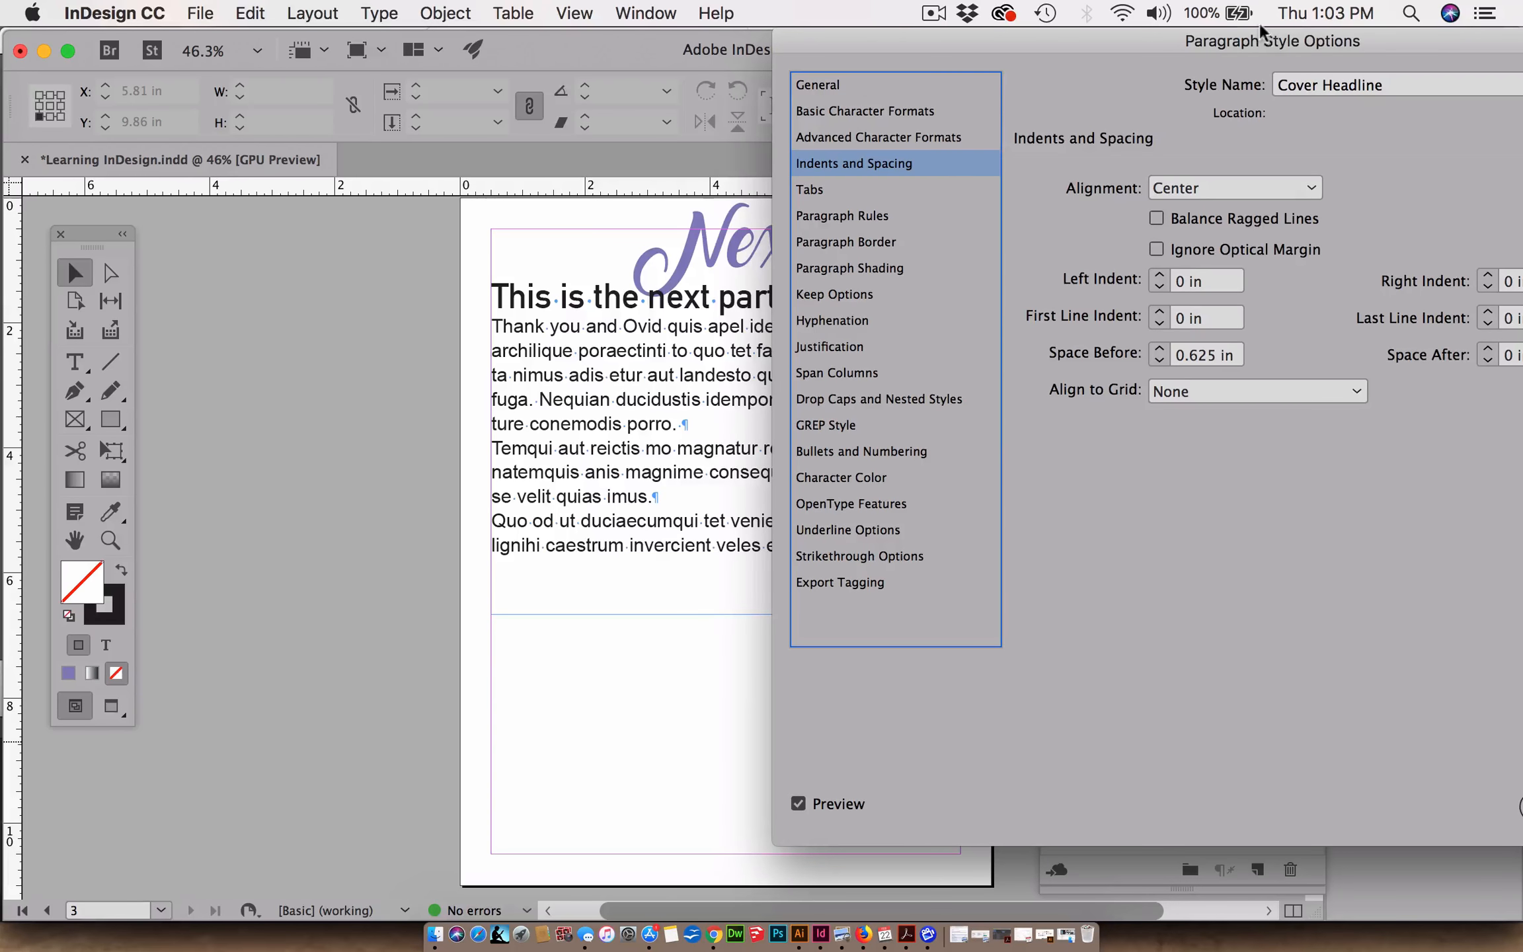
{"action": "left_click_drag", "start_coordinate": [1250, 27], "coordinate": [982, 26]}
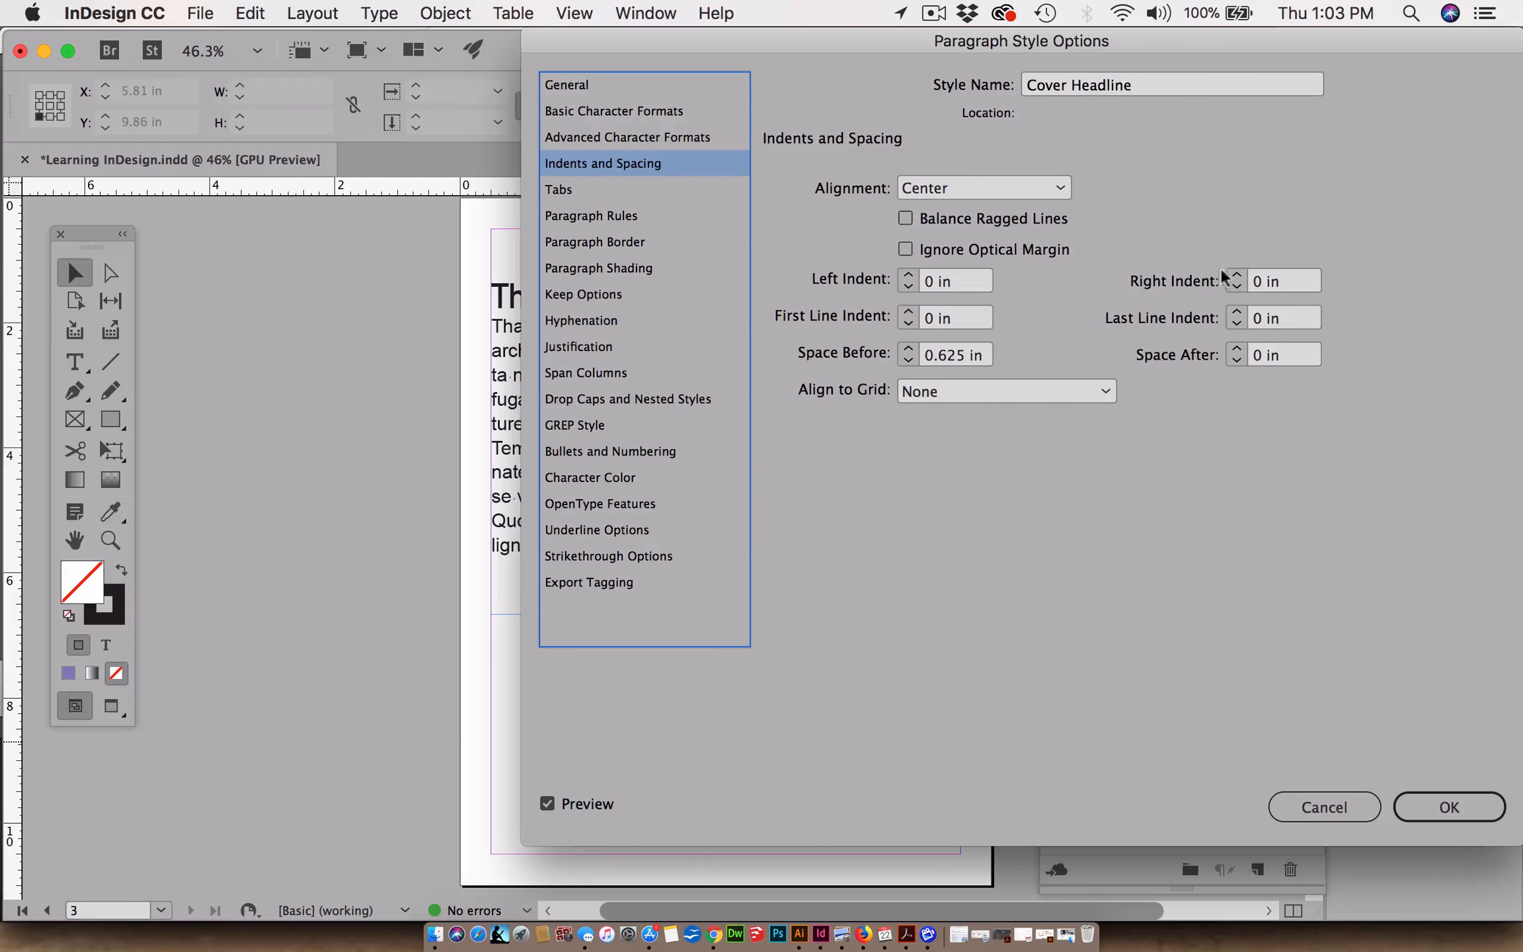
{"action": "left_click", "coordinate": [1236, 349]}
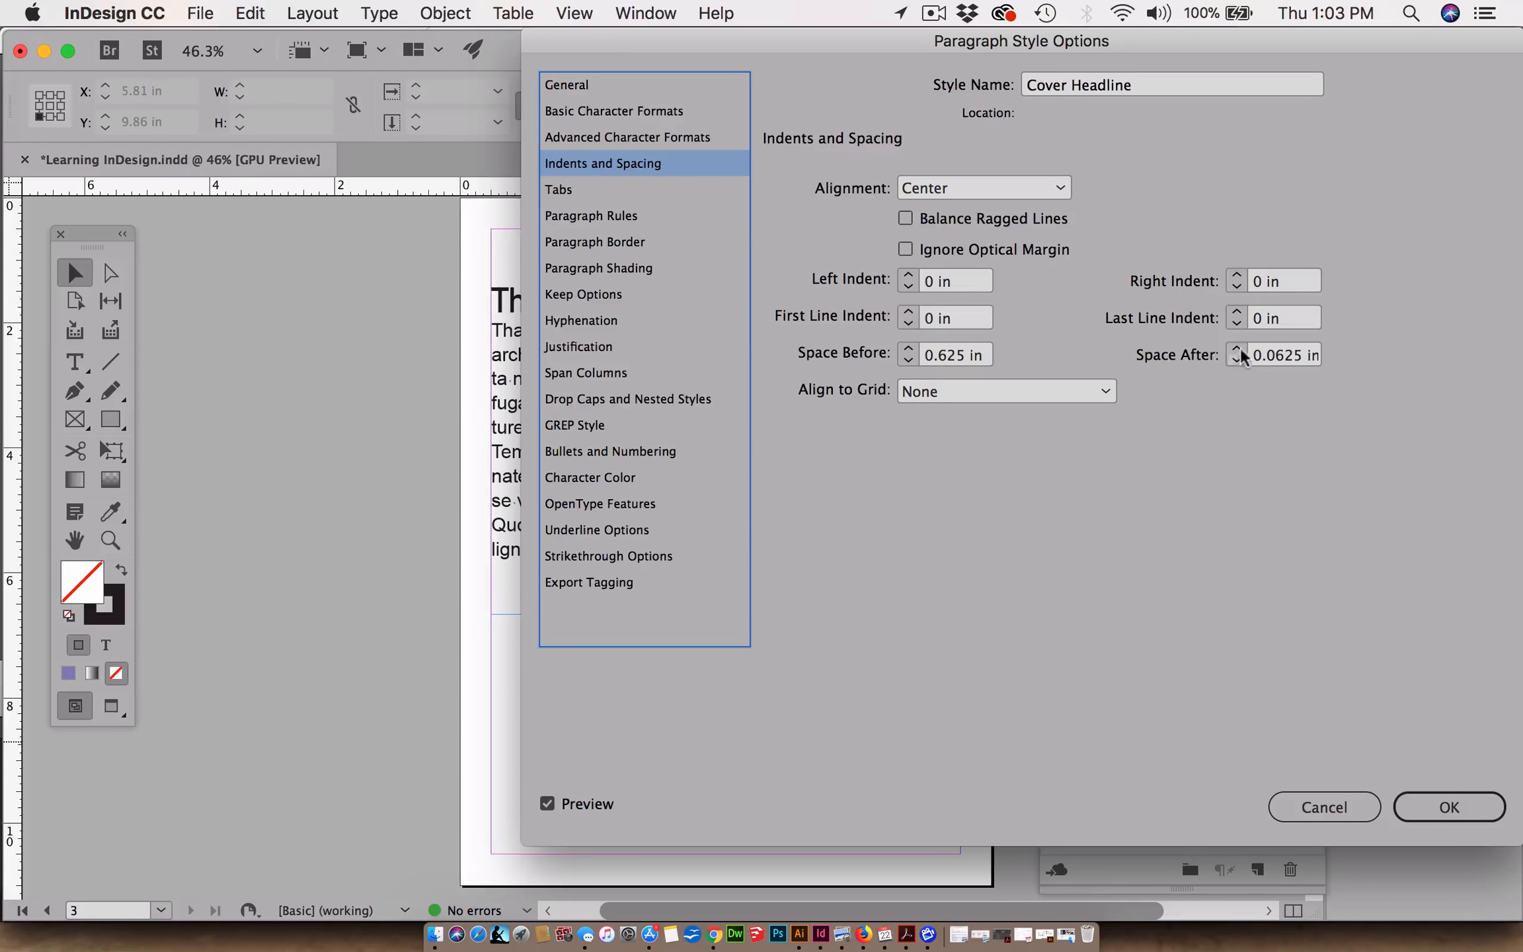
{"action": "left_click", "coordinate": [1236, 348]}
{"action": "left_click_drag", "start_coordinate": [1275, 43], "coordinate": [240, 33]}
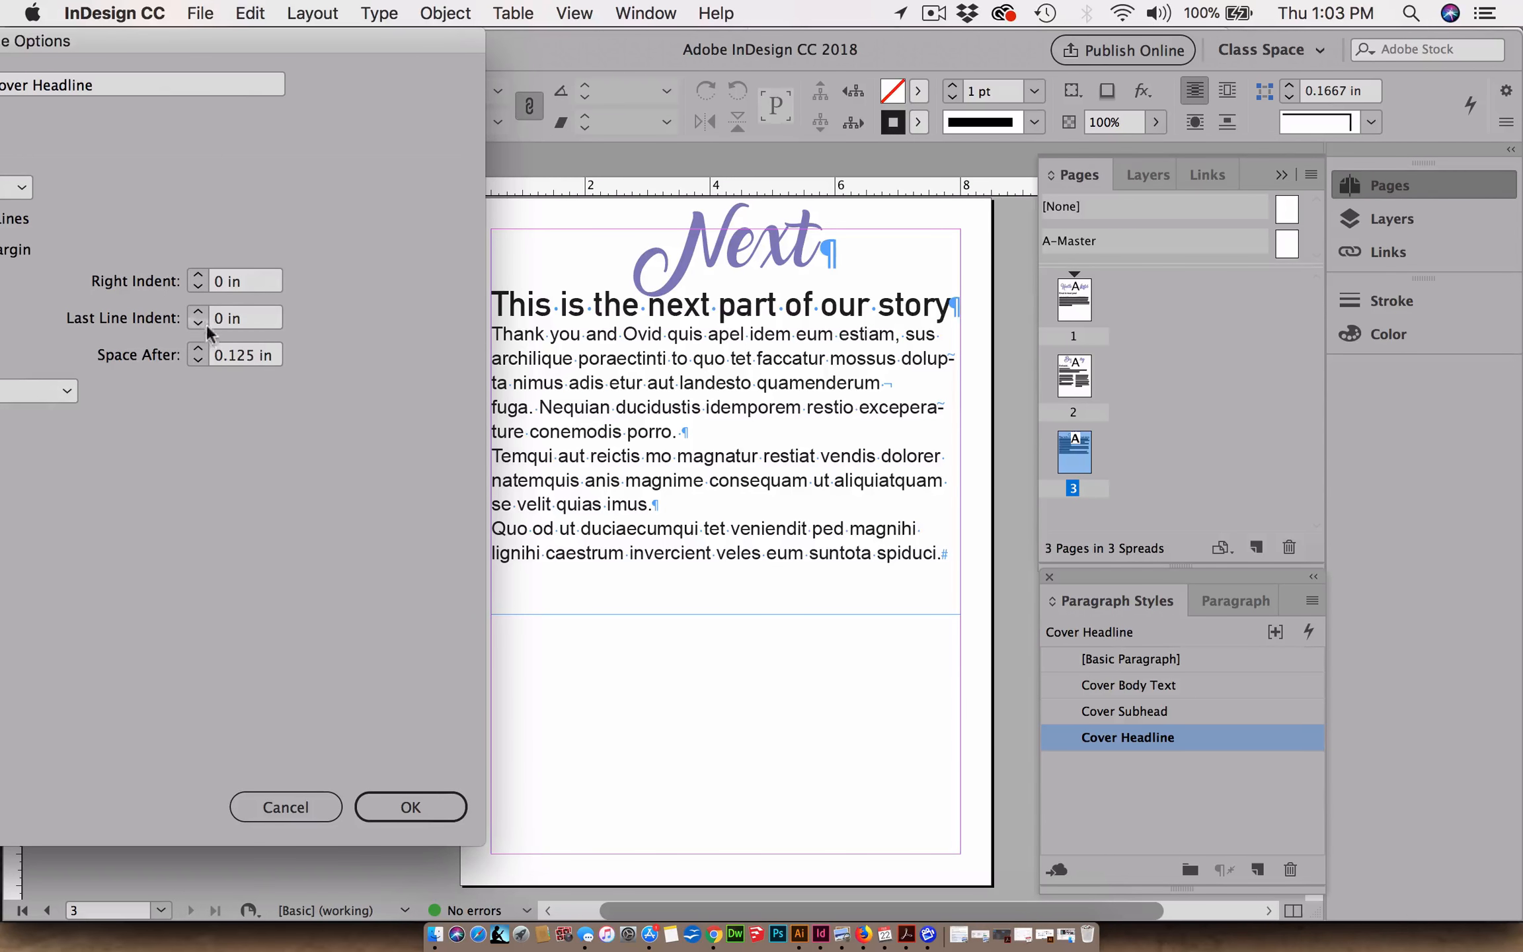
{"action": "left_click", "coordinate": [199, 347]}
{"action": "left_click", "coordinate": [198, 348]}
{"action": "left_click", "coordinate": [199, 347]}
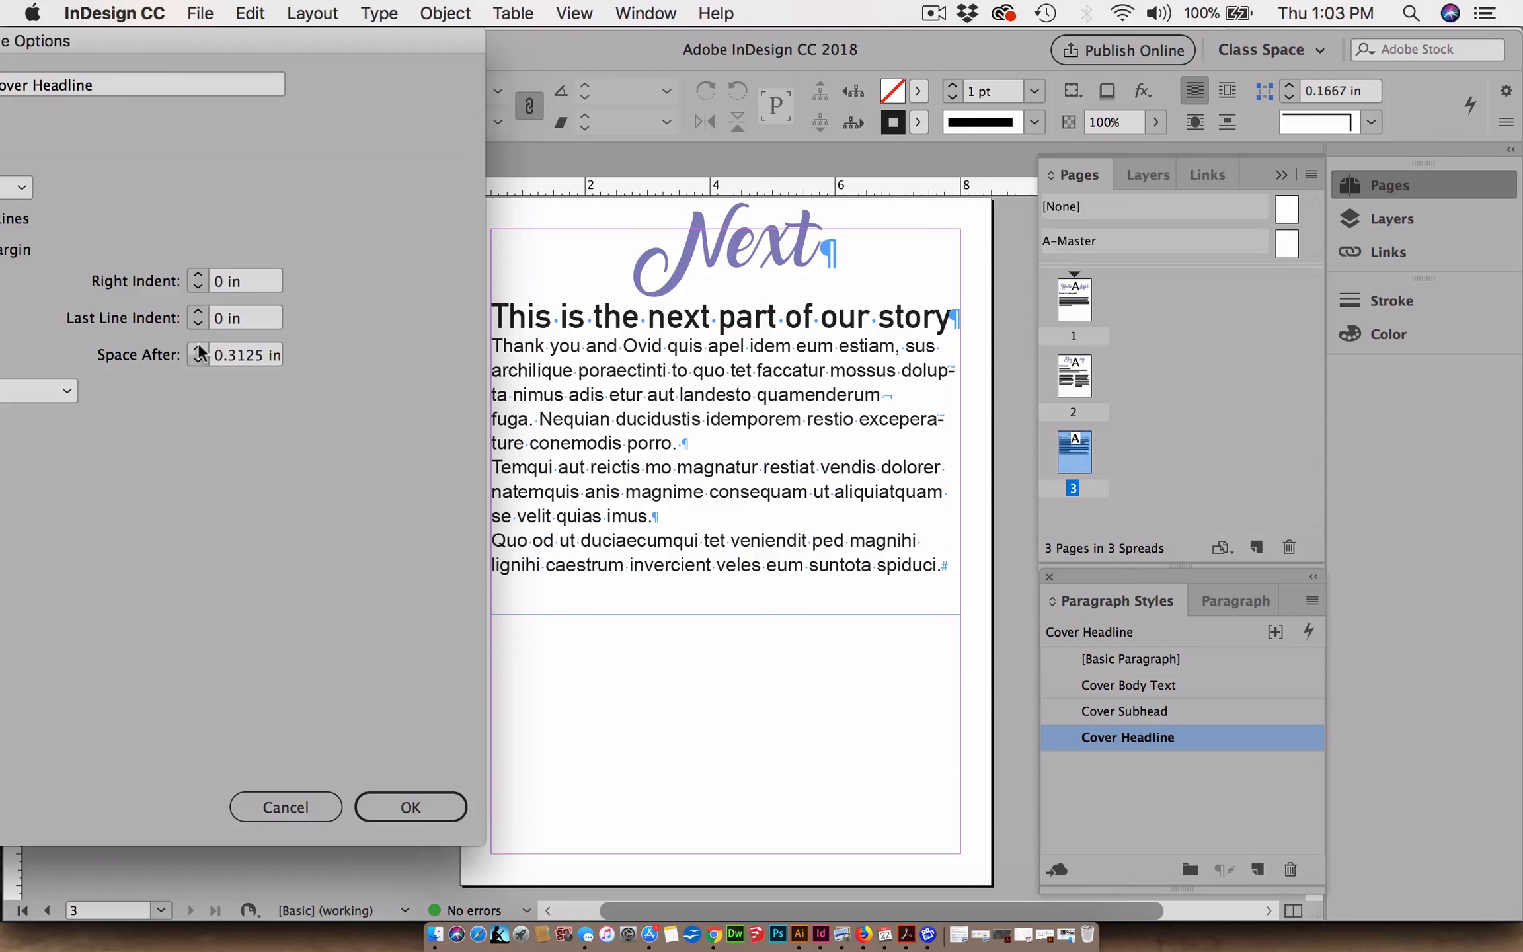
{"action": "left_click", "coordinate": [198, 348]}
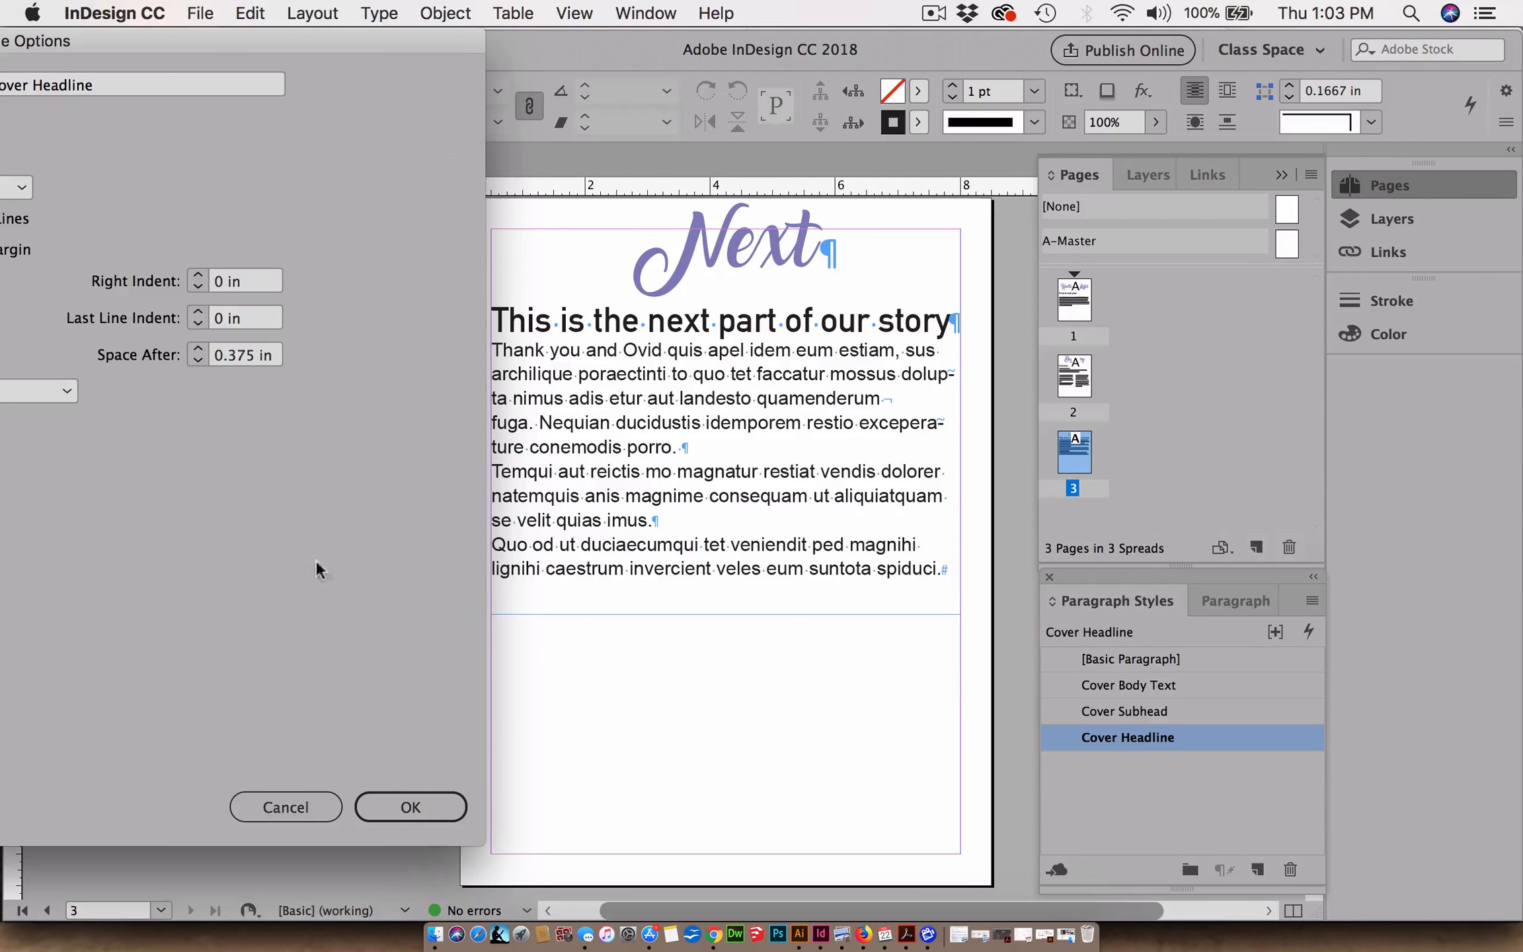
{"action": "left_click", "coordinate": [405, 808]}
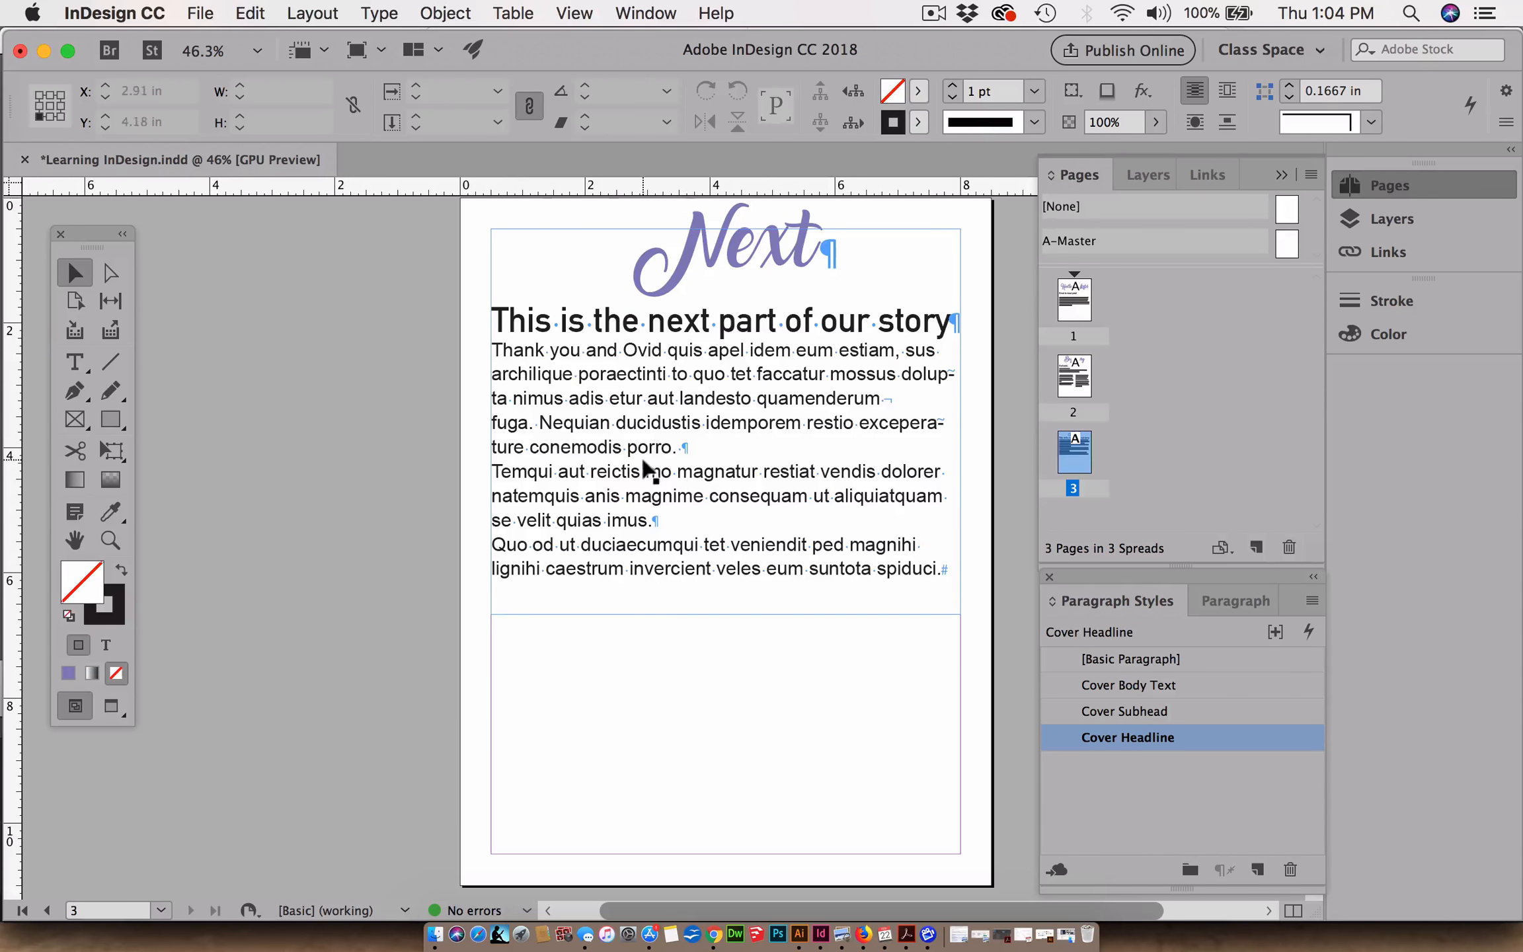
With no text selected, edit the Cover Subhead paragraph style to a Space After of 0.125 in.
{"action": "left_click", "coordinate": [1194, 800]}
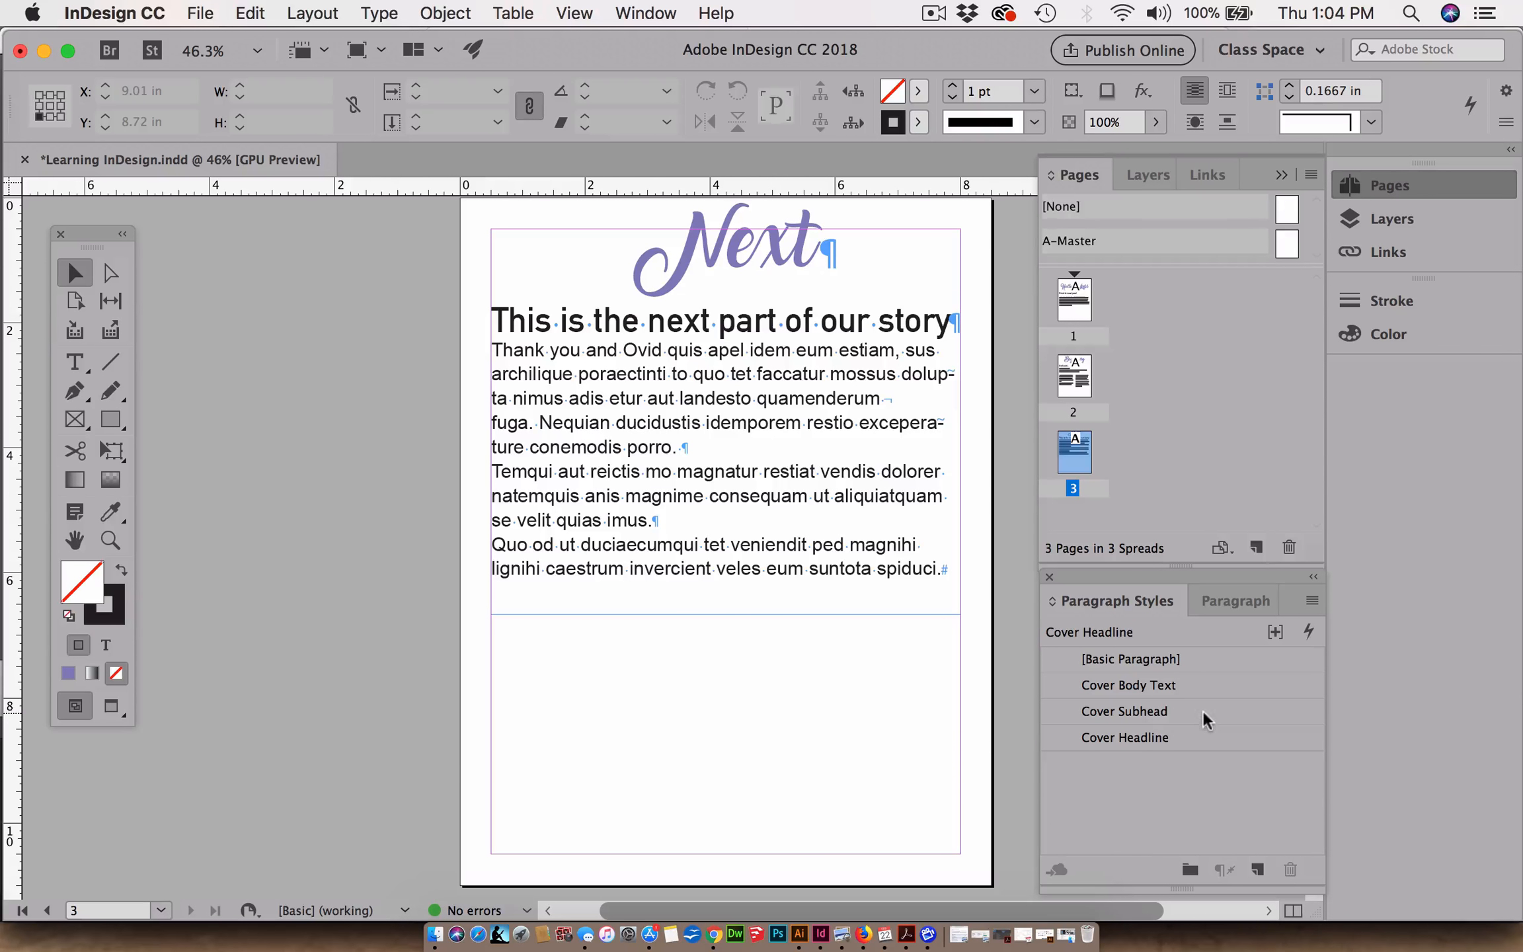
{"action": "double_click", "coordinate": [1272, 706]}
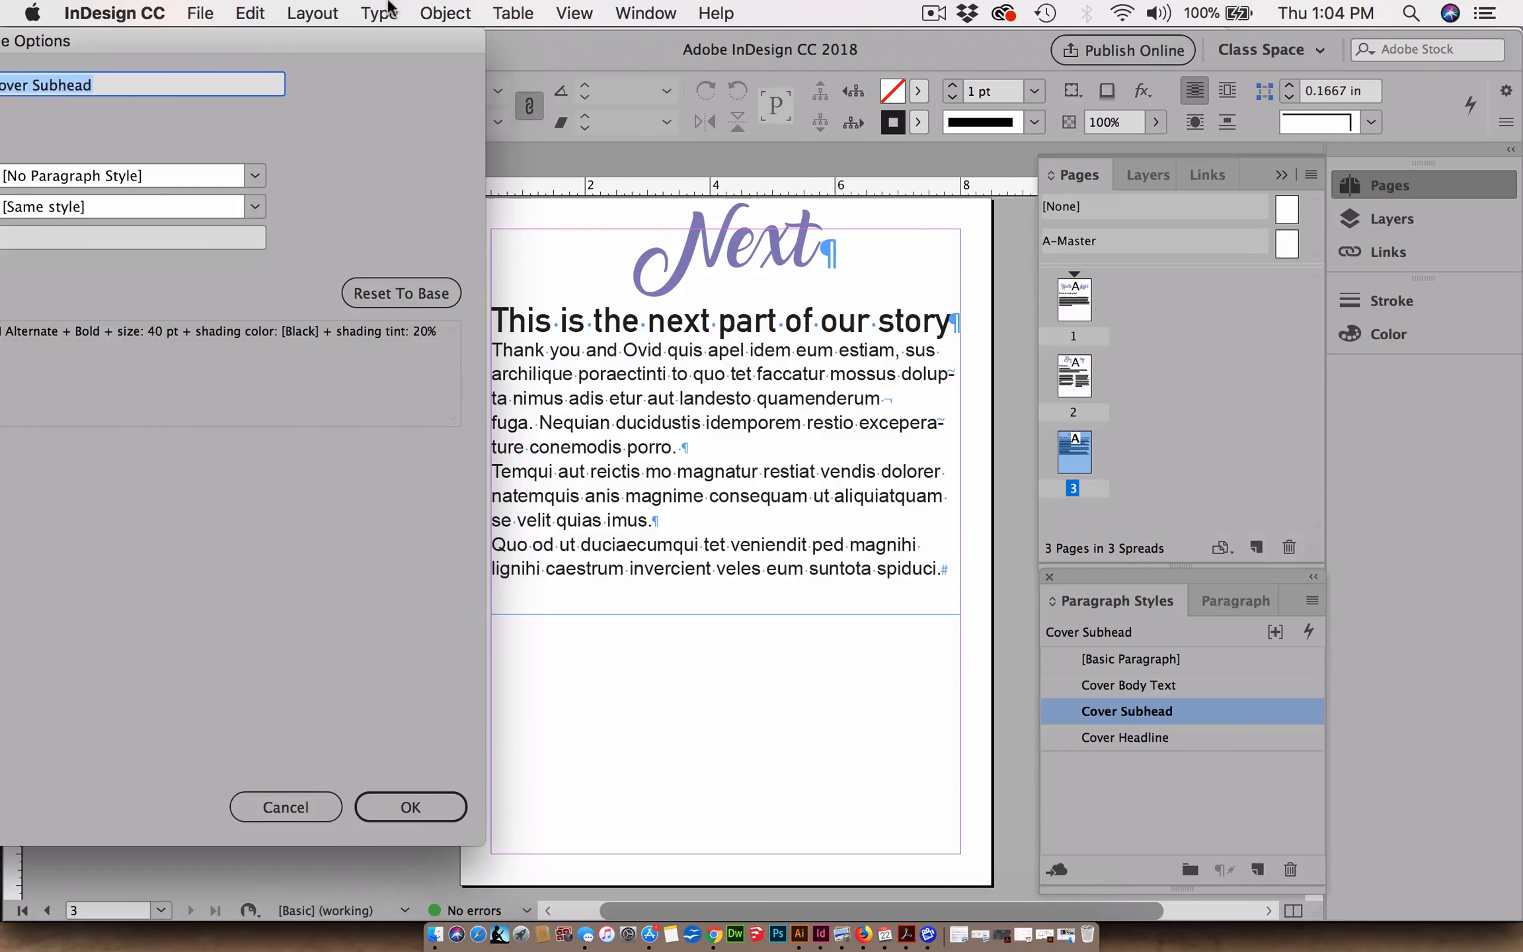
{"action": "left_click_drag", "start_coordinate": [281, 43], "coordinate": [867, 64]}
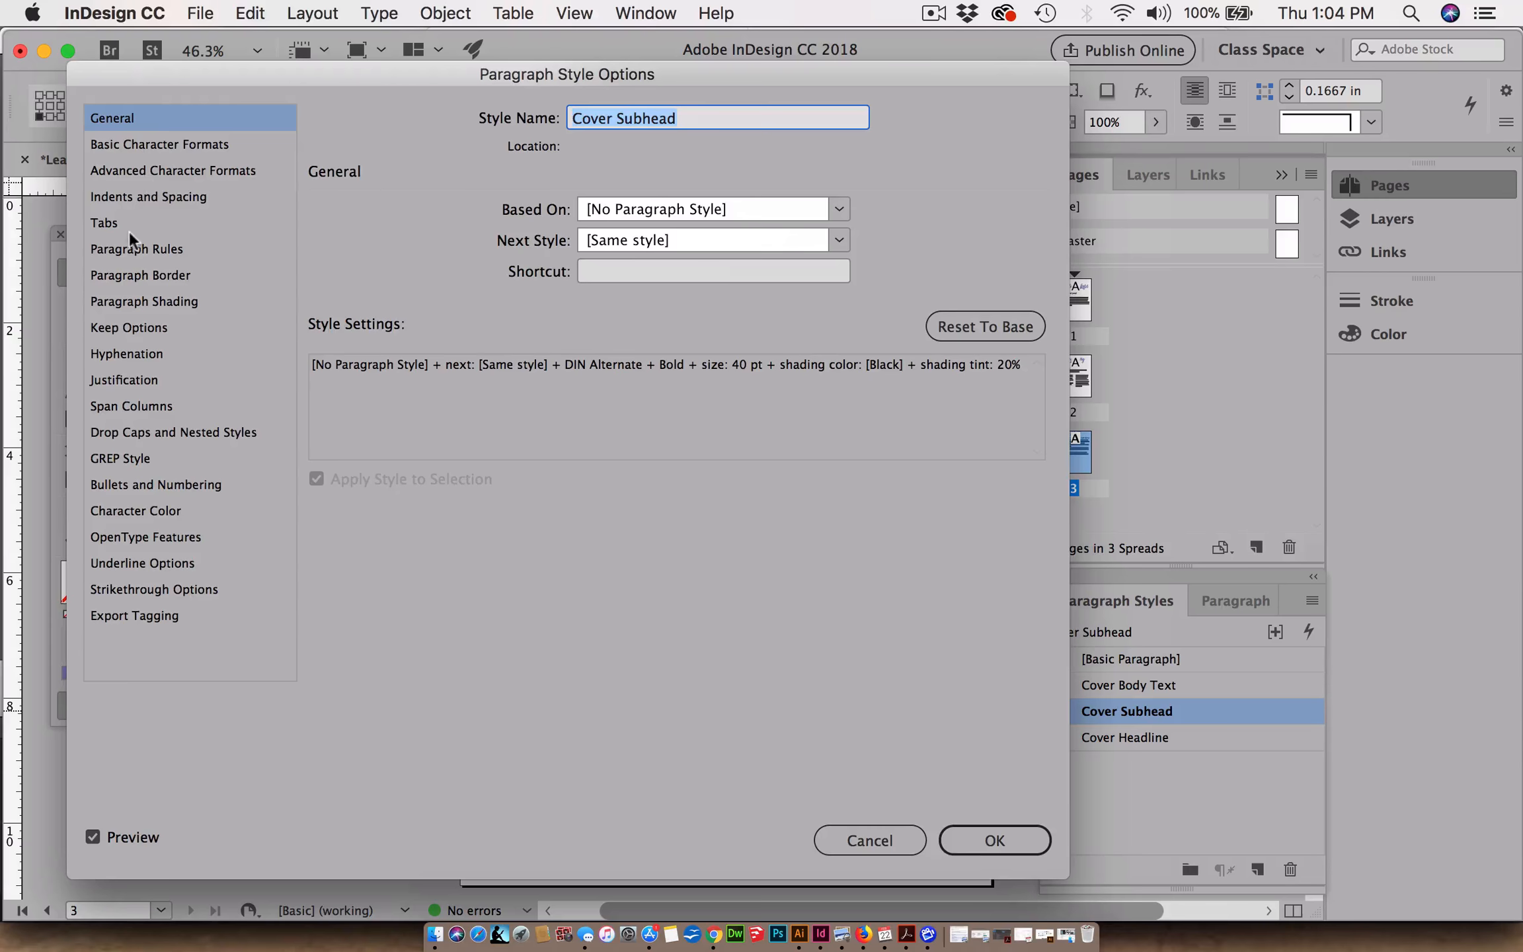
{"action": "left_click", "coordinate": [133, 198]}
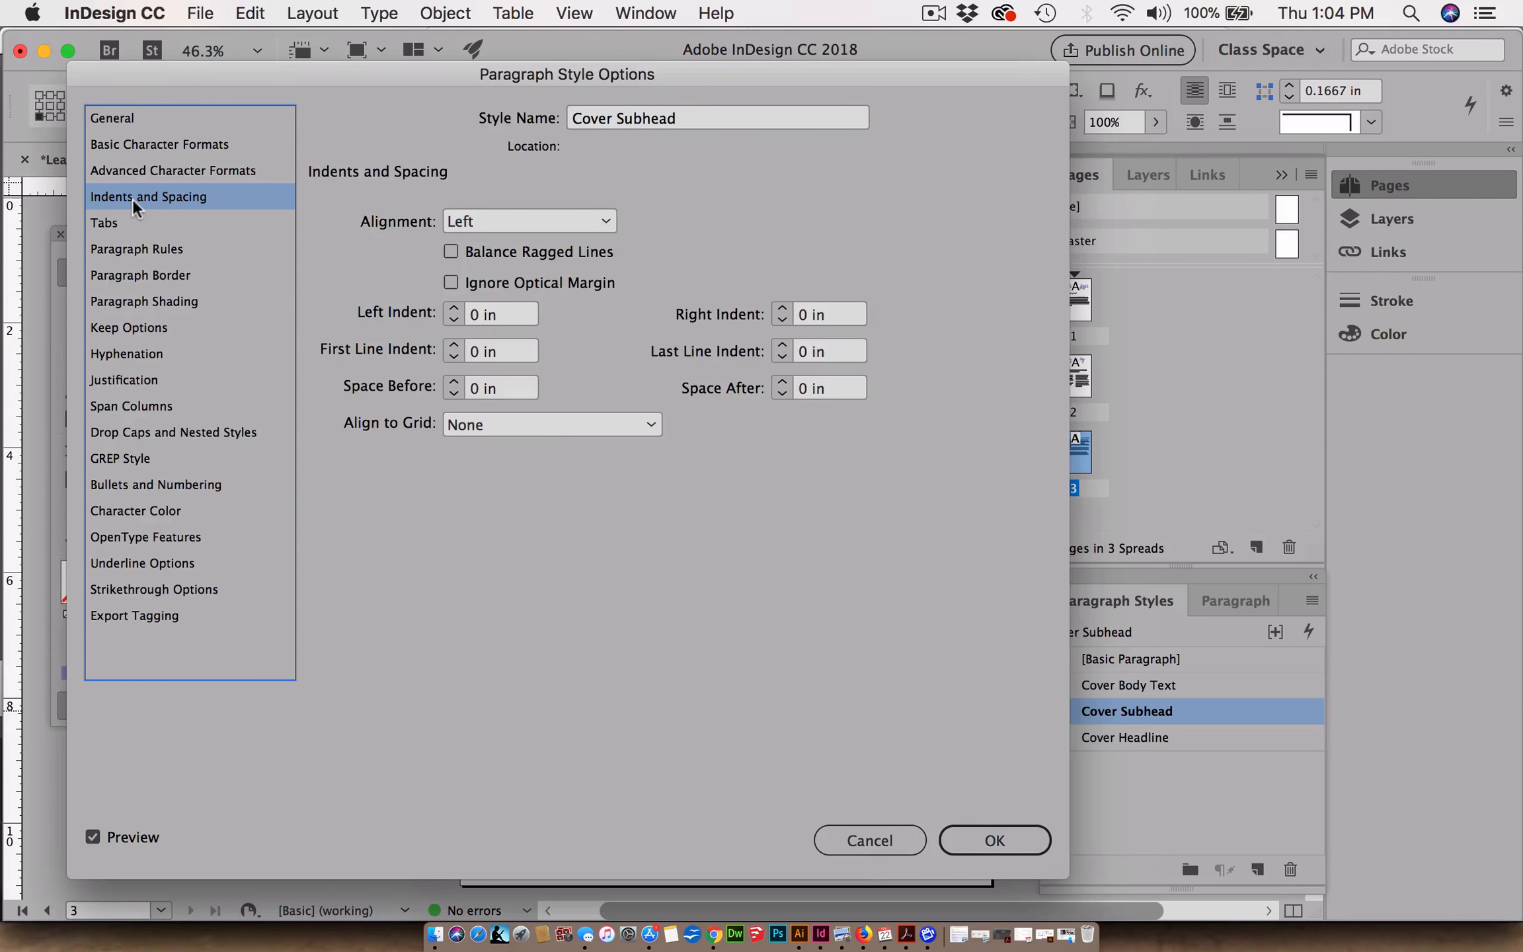
{"action": "left_click_drag", "start_coordinate": [822, 76], "coordinate": [188, 122]}
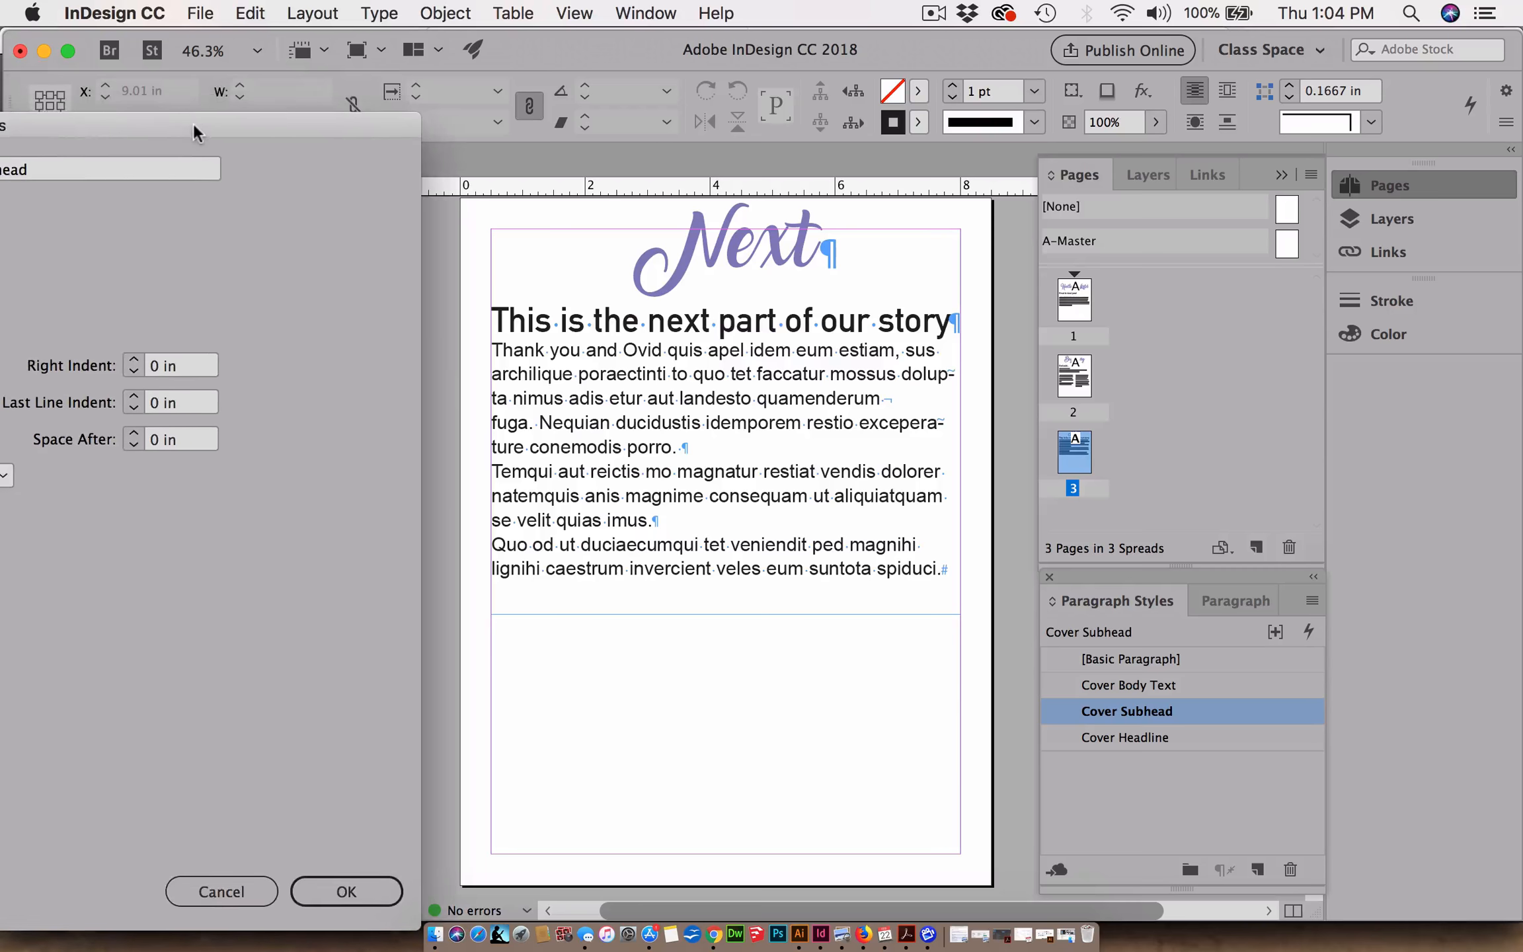
{"action": "left_click", "coordinate": [133, 435]}
{"action": "left_click", "coordinate": [133, 434]}
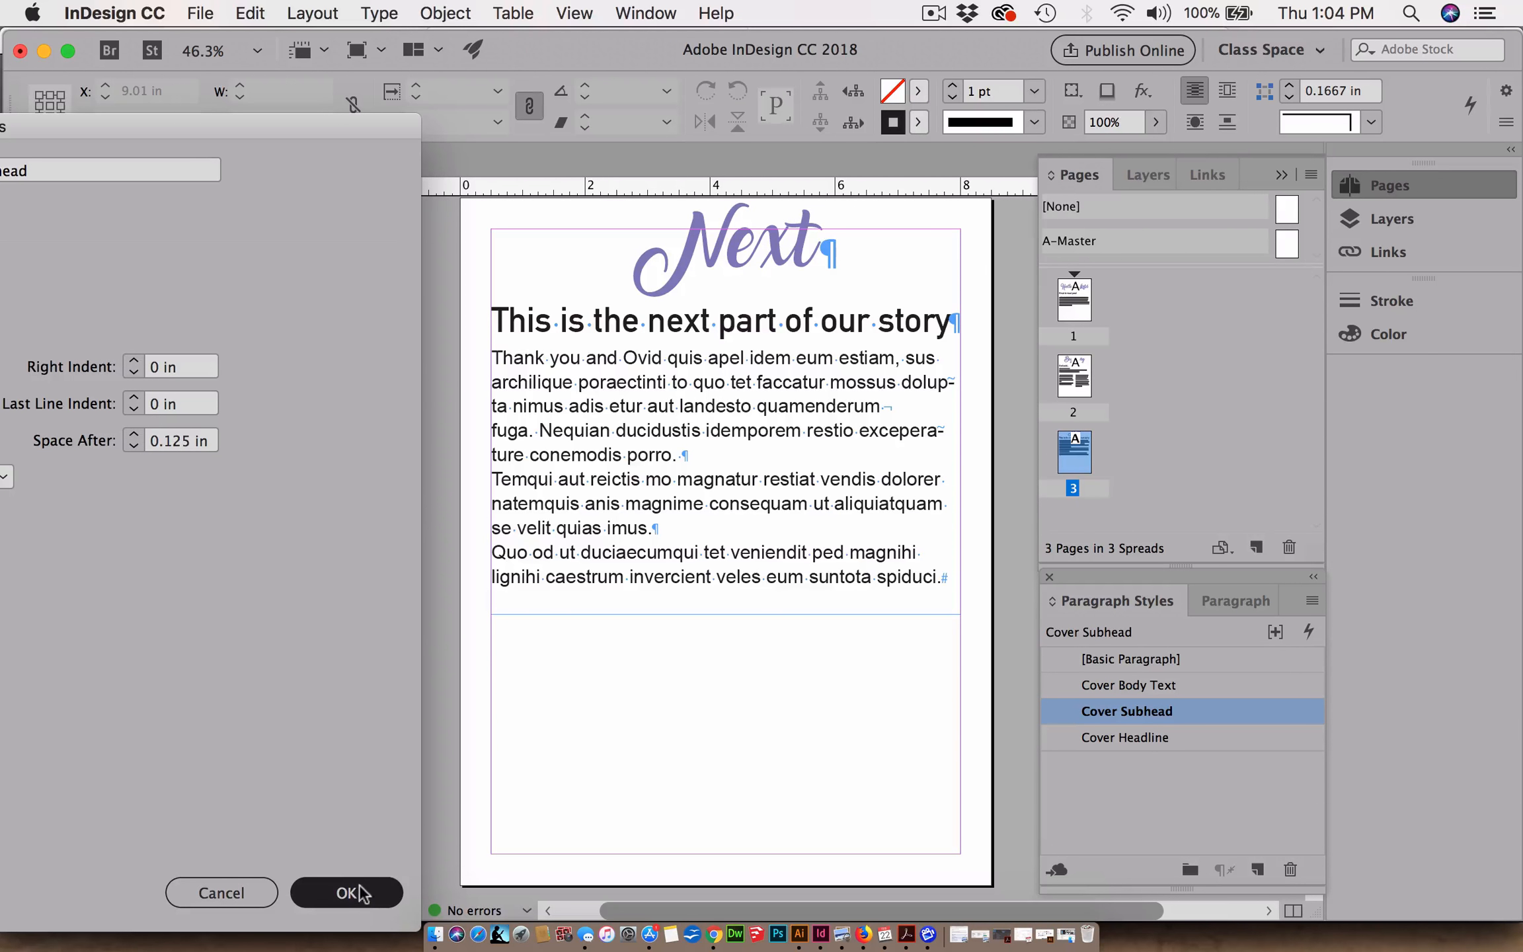
{"action": "left_click", "coordinate": [340, 892]}
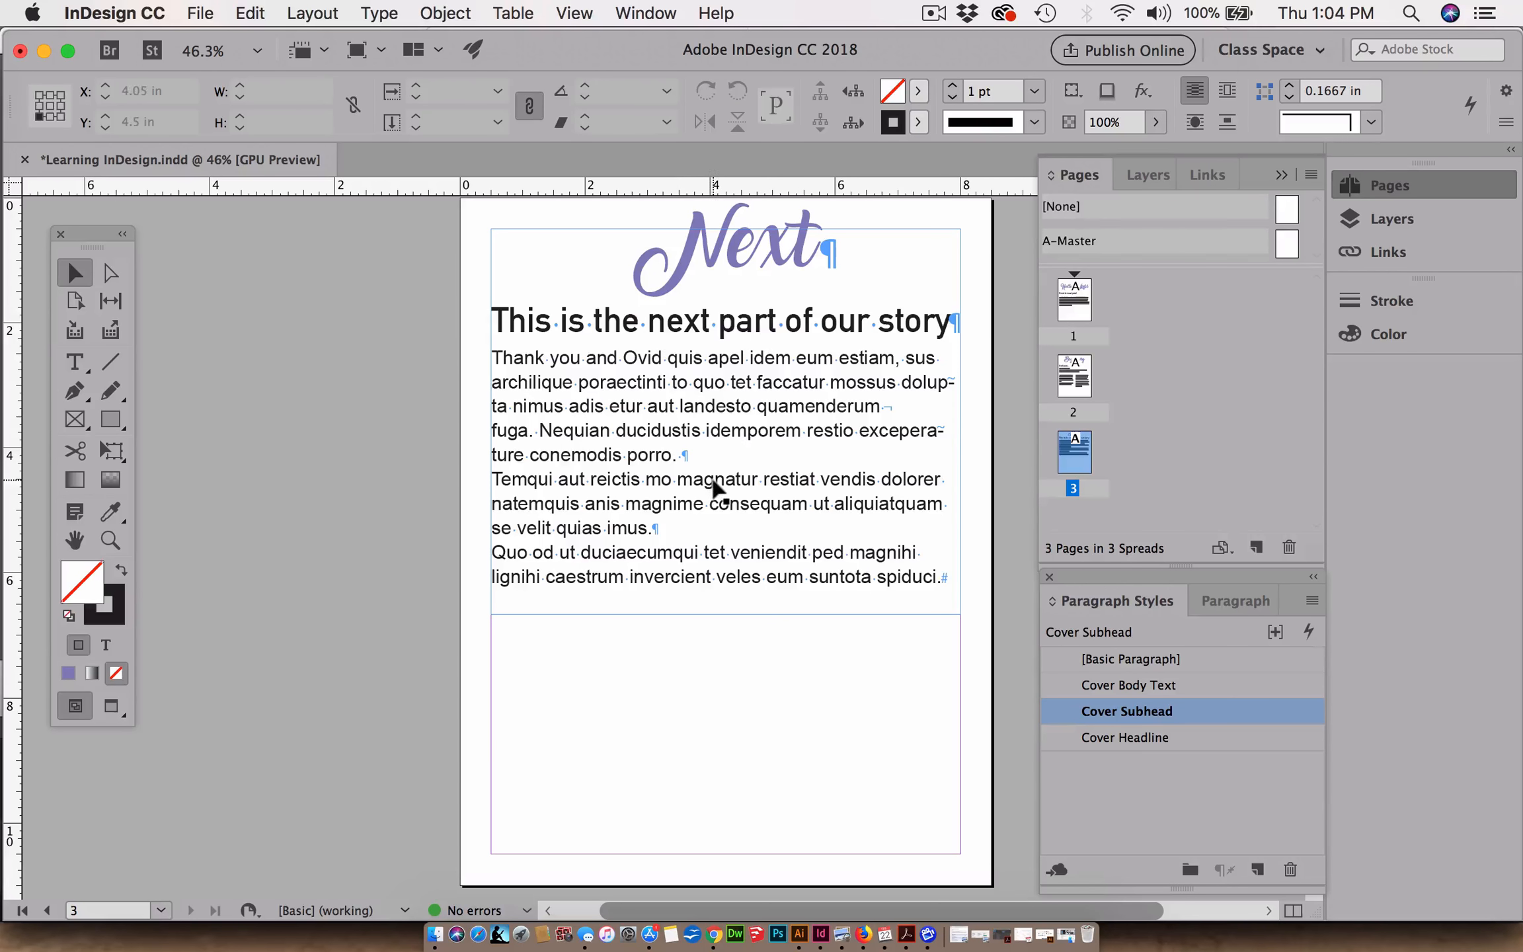
Edit the Cover Body Text paragraph style, setting its Space After to 0.1875 in.
{"action": "left_click", "coordinate": [1133, 772]}
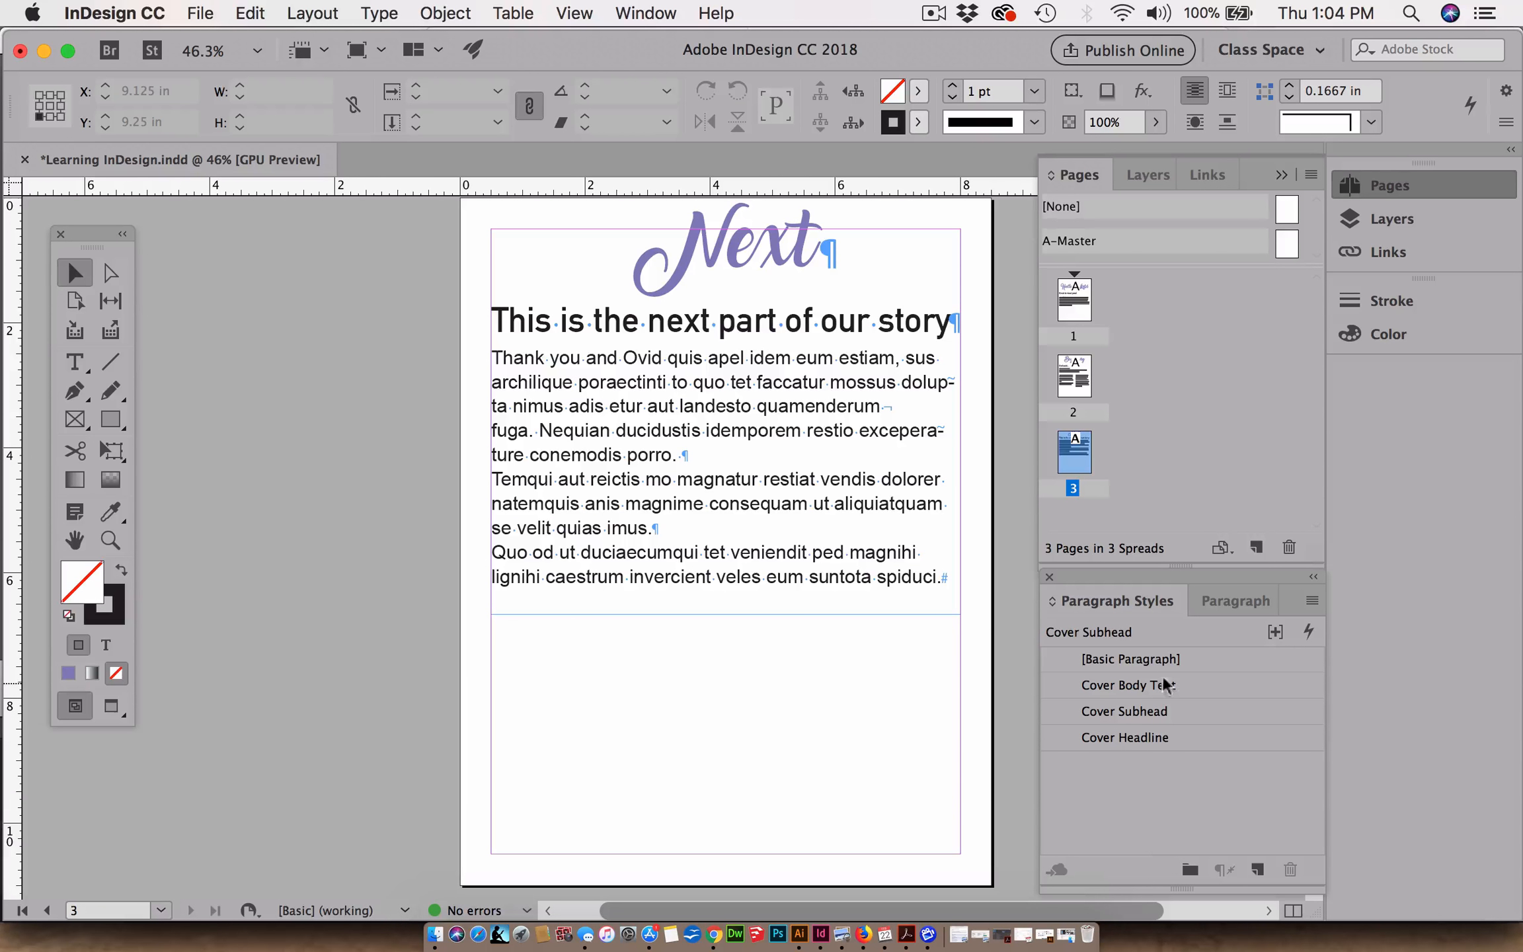
{"action": "double_click", "coordinate": [1285, 683]}
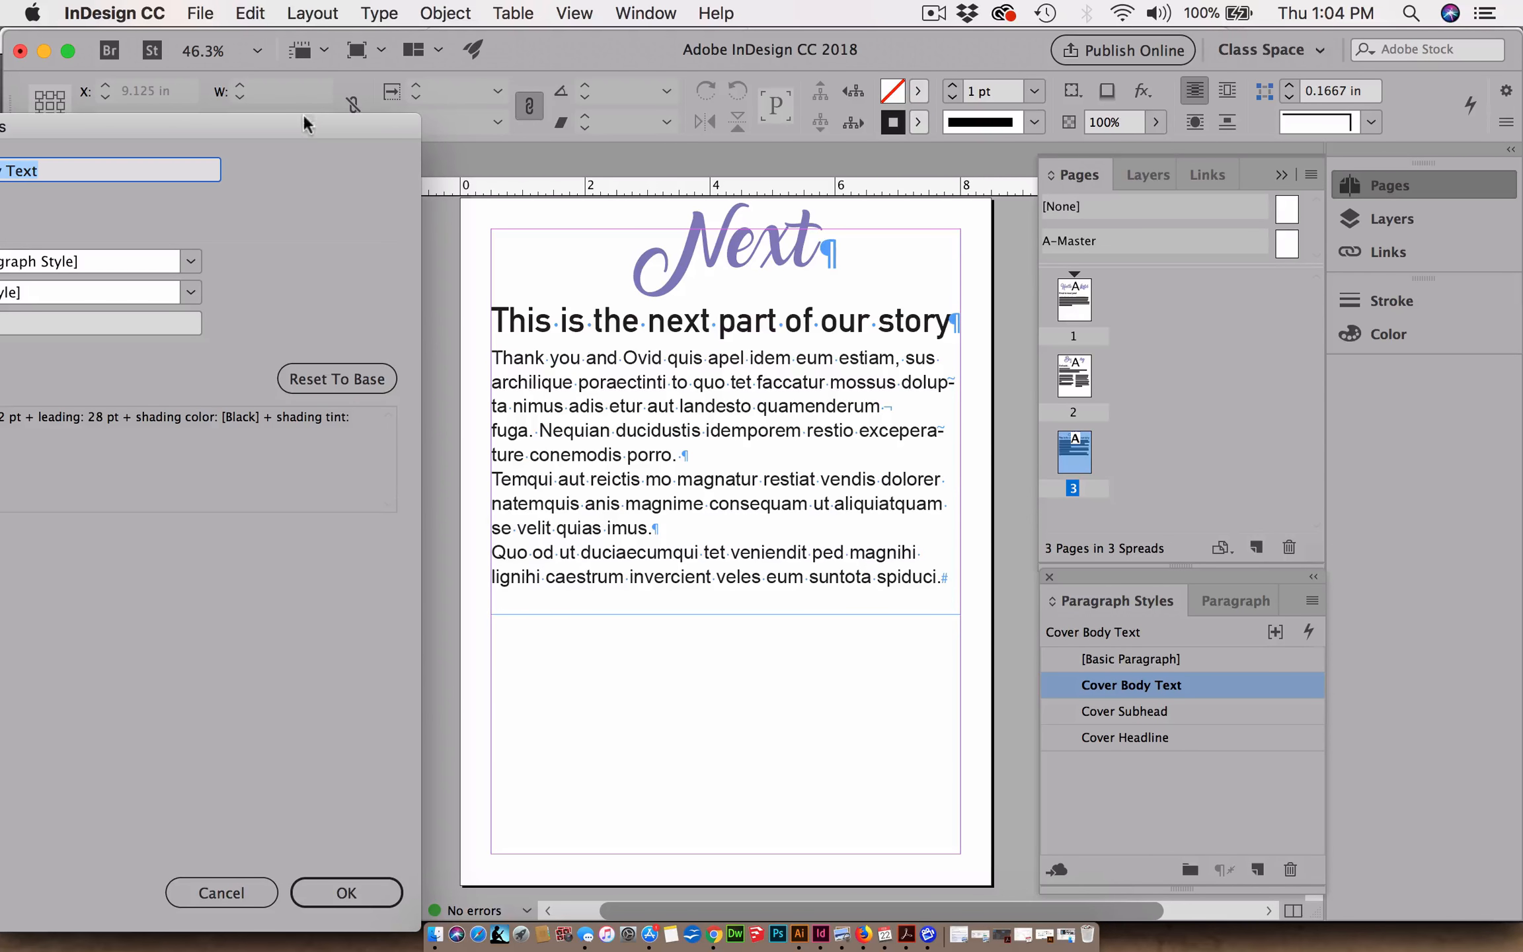
{"action": "left_click_drag", "start_coordinate": [304, 119], "coordinate": [1068, 528]}
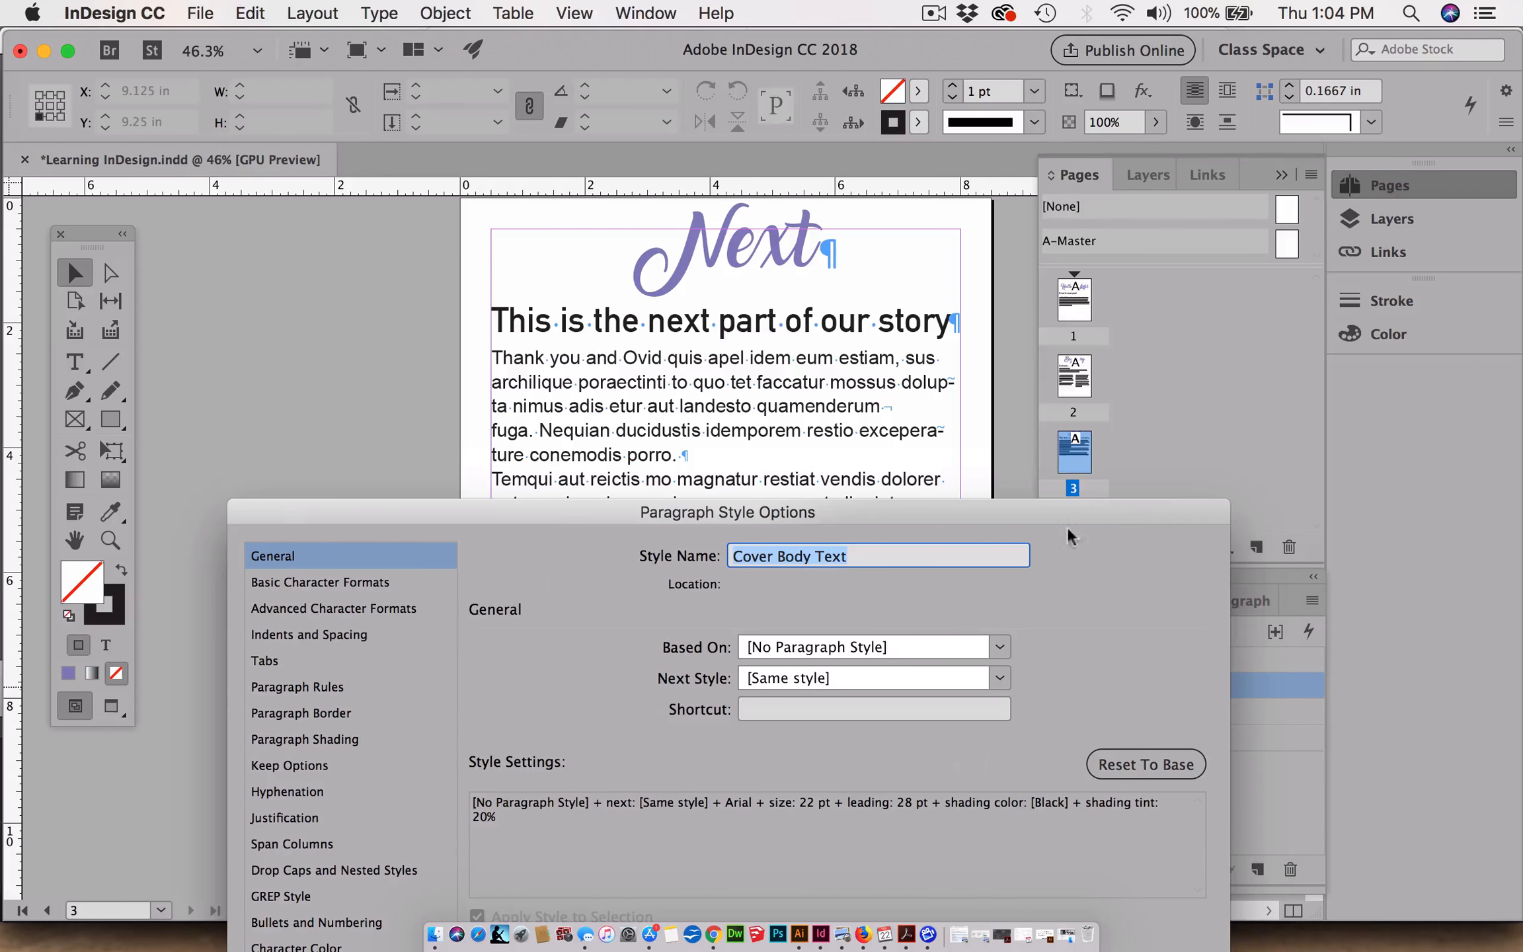
{"action": "left_click", "coordinate": [349, 635]}
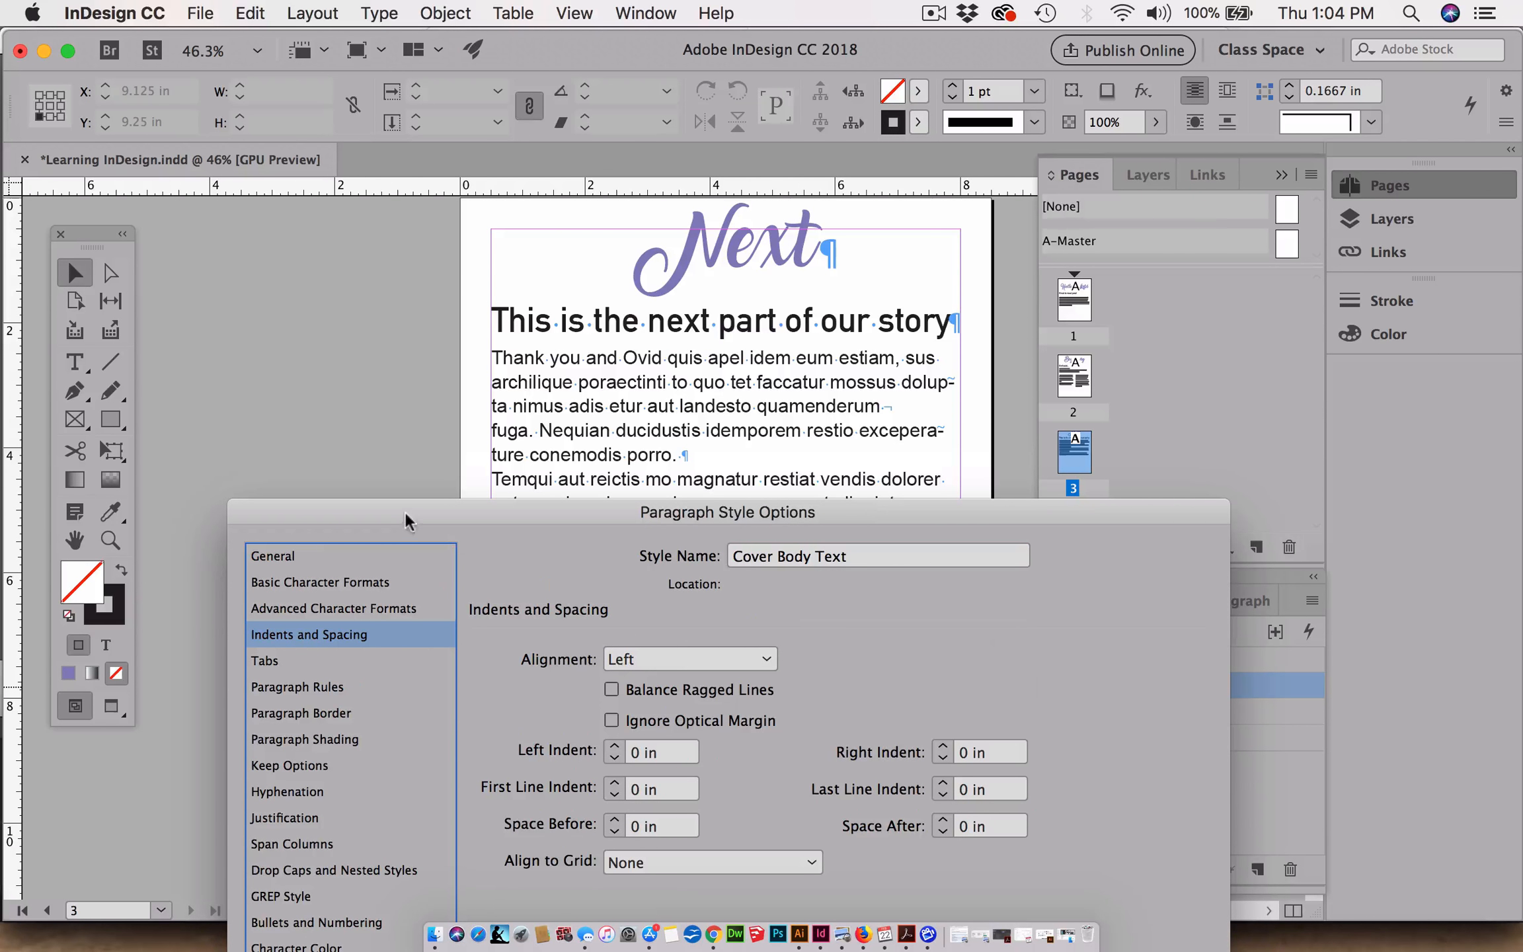
{"action": "left_click_drag", "start_coordinate": [404, 512], "coordinate": [1048, 158]}
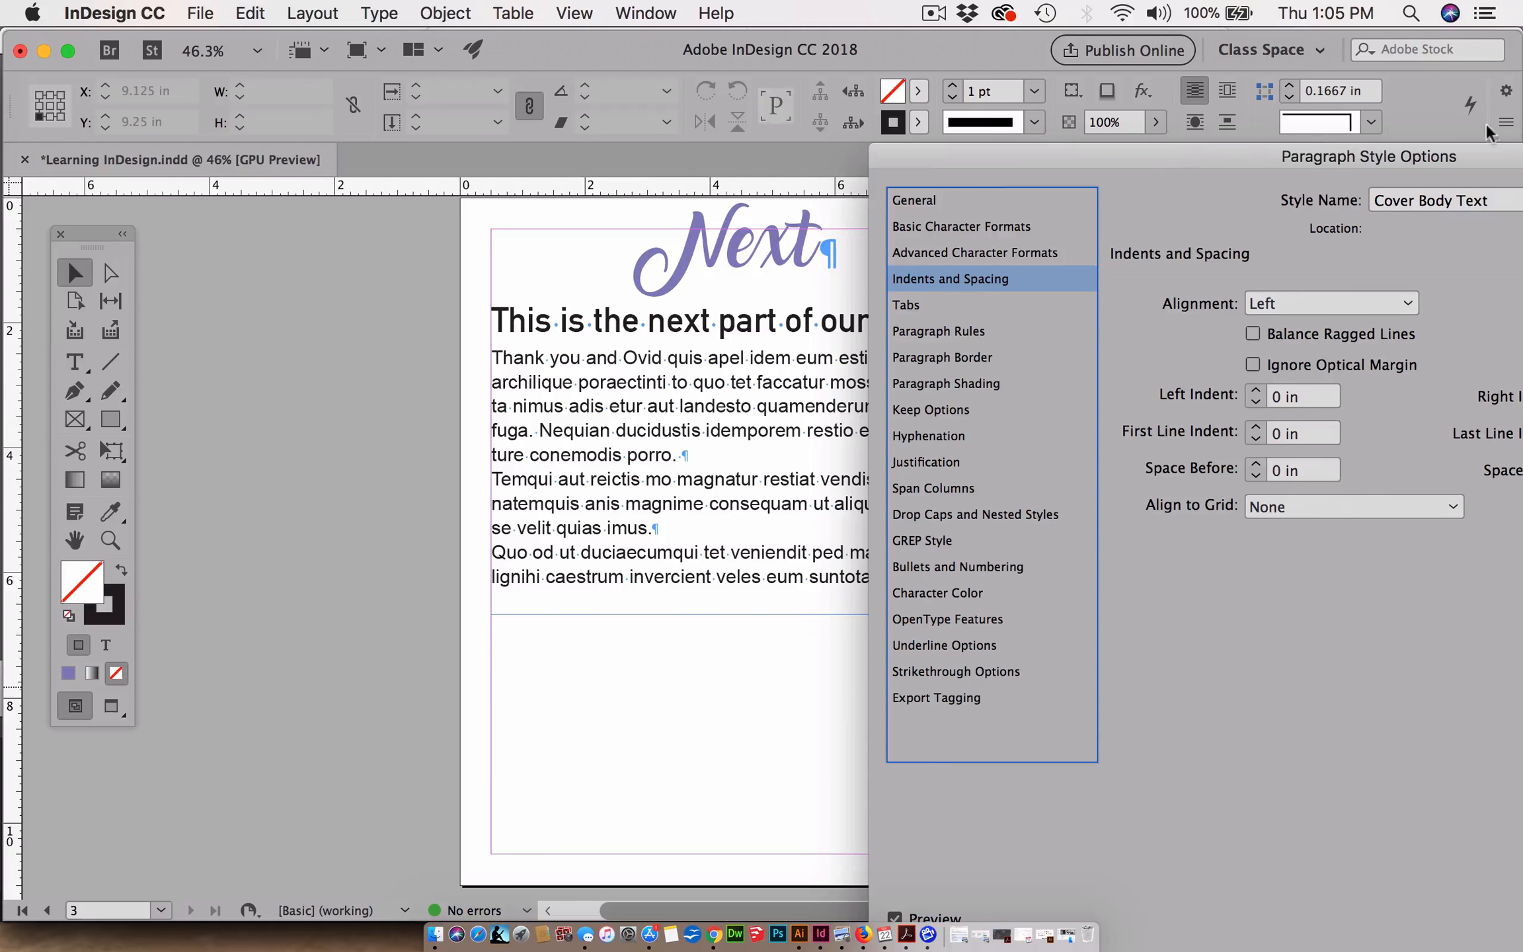
{"action": "left_click_drag", "start_coordinate": [1497, 154], "coordinate": [86, 86]}
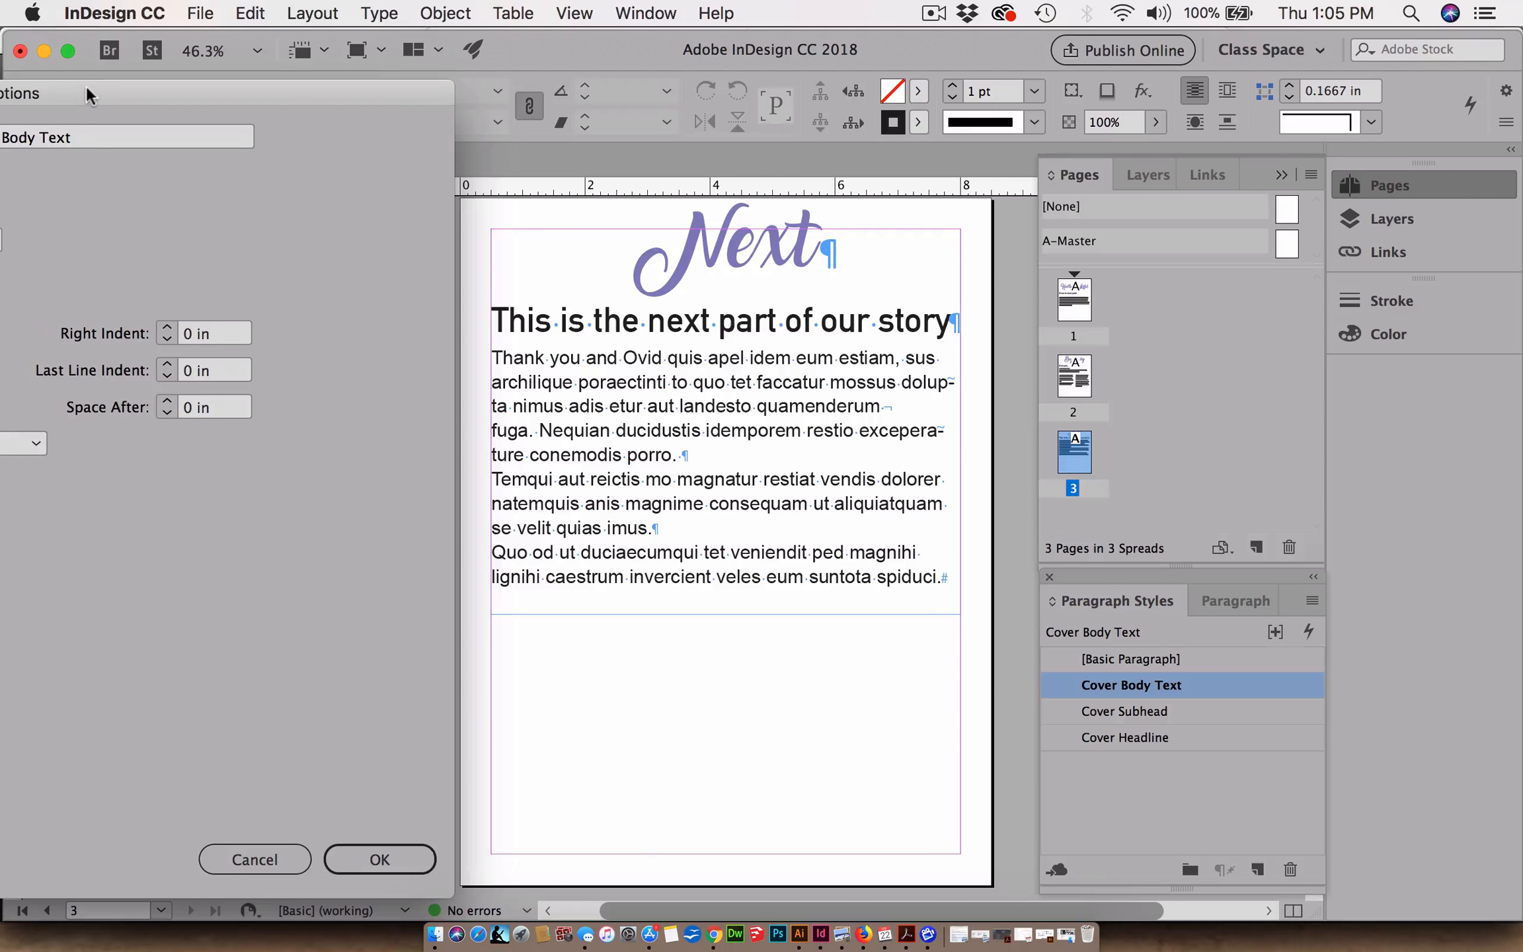
{"action": "left_click", "coordinate": [166, 398]}
{"action": "left_click", "coordinate": [167, 398]}
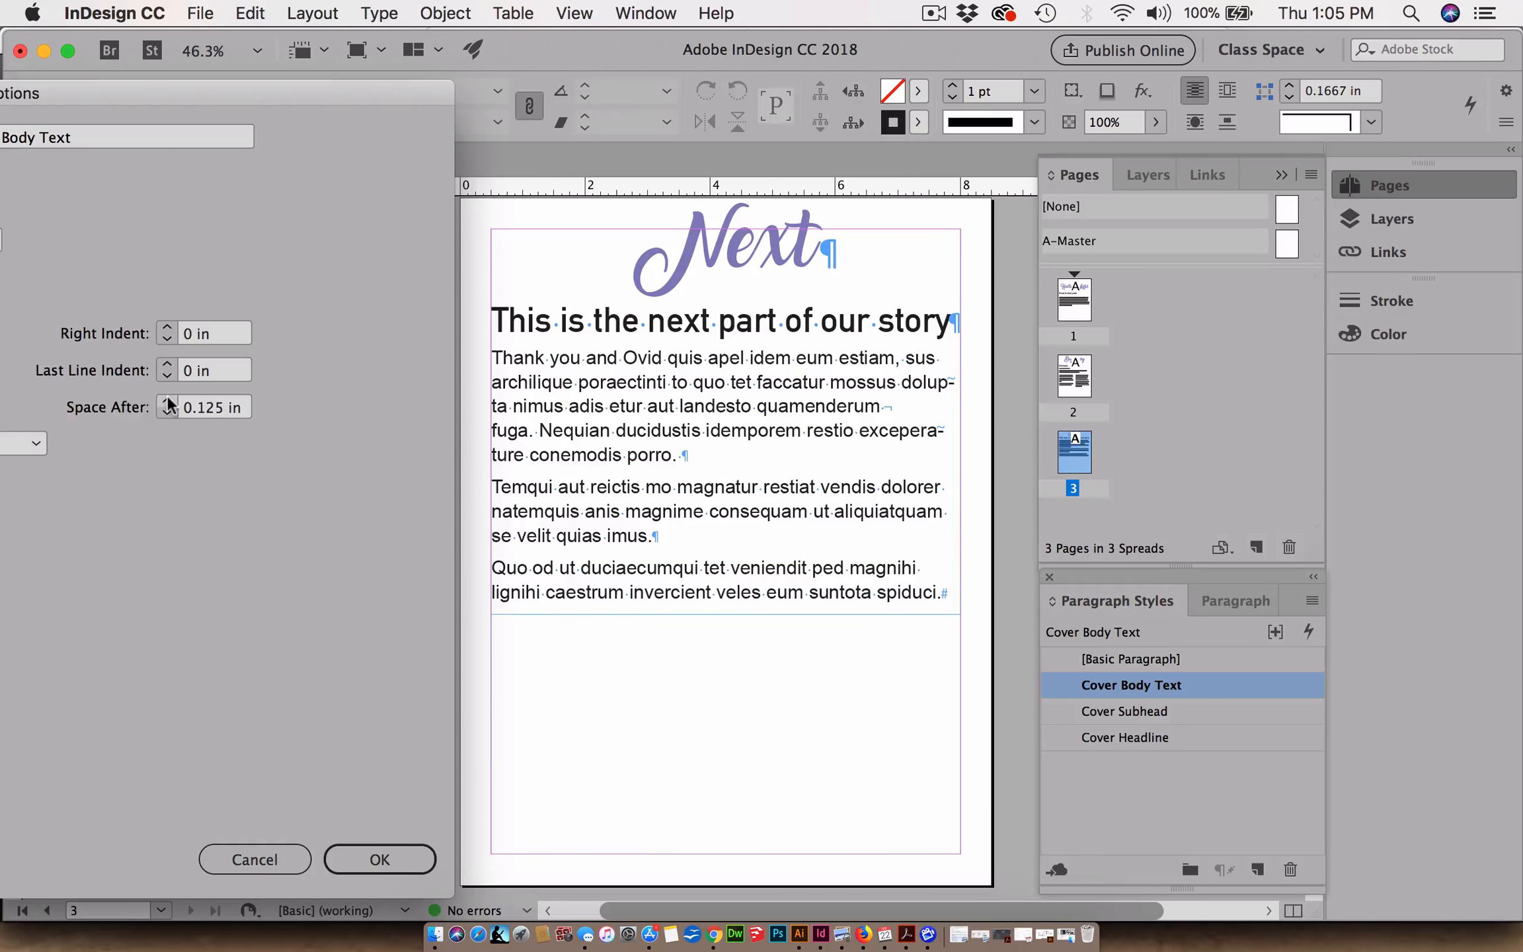
{"action": "left_click", "coordinate": [167, 399]}
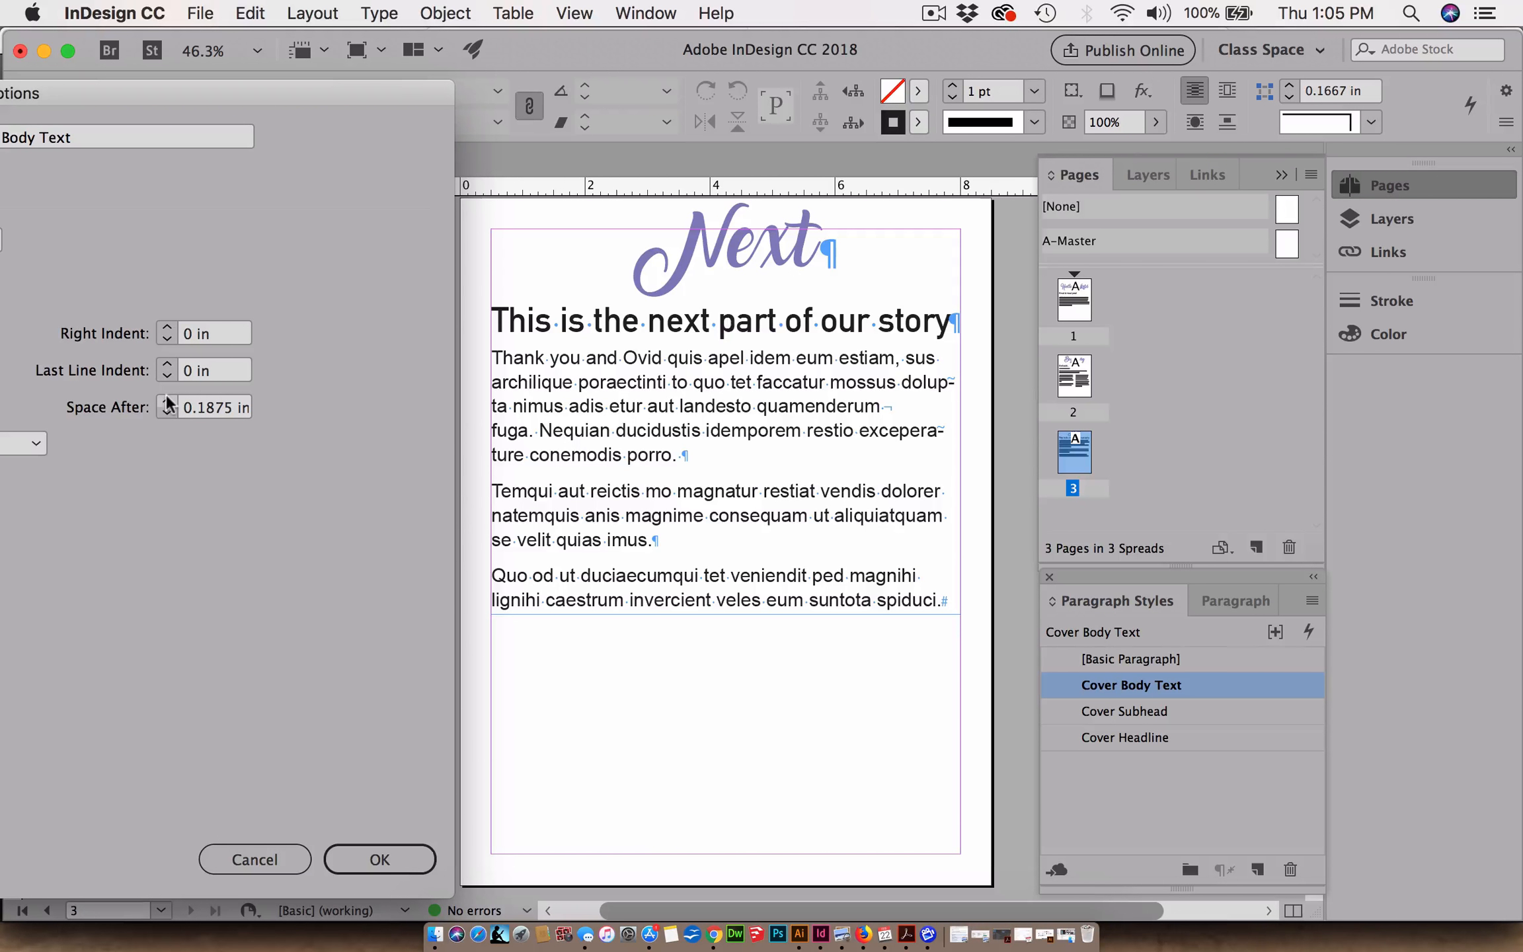
Set the Cover Body Text style's First Line Indent to 0.1875 in, keep its Left Indent at 0 in, and apply the style changes.
{"action": "left_click_drag", "start_coordinate": [110, 81], "coordinate": [1470, 96]}
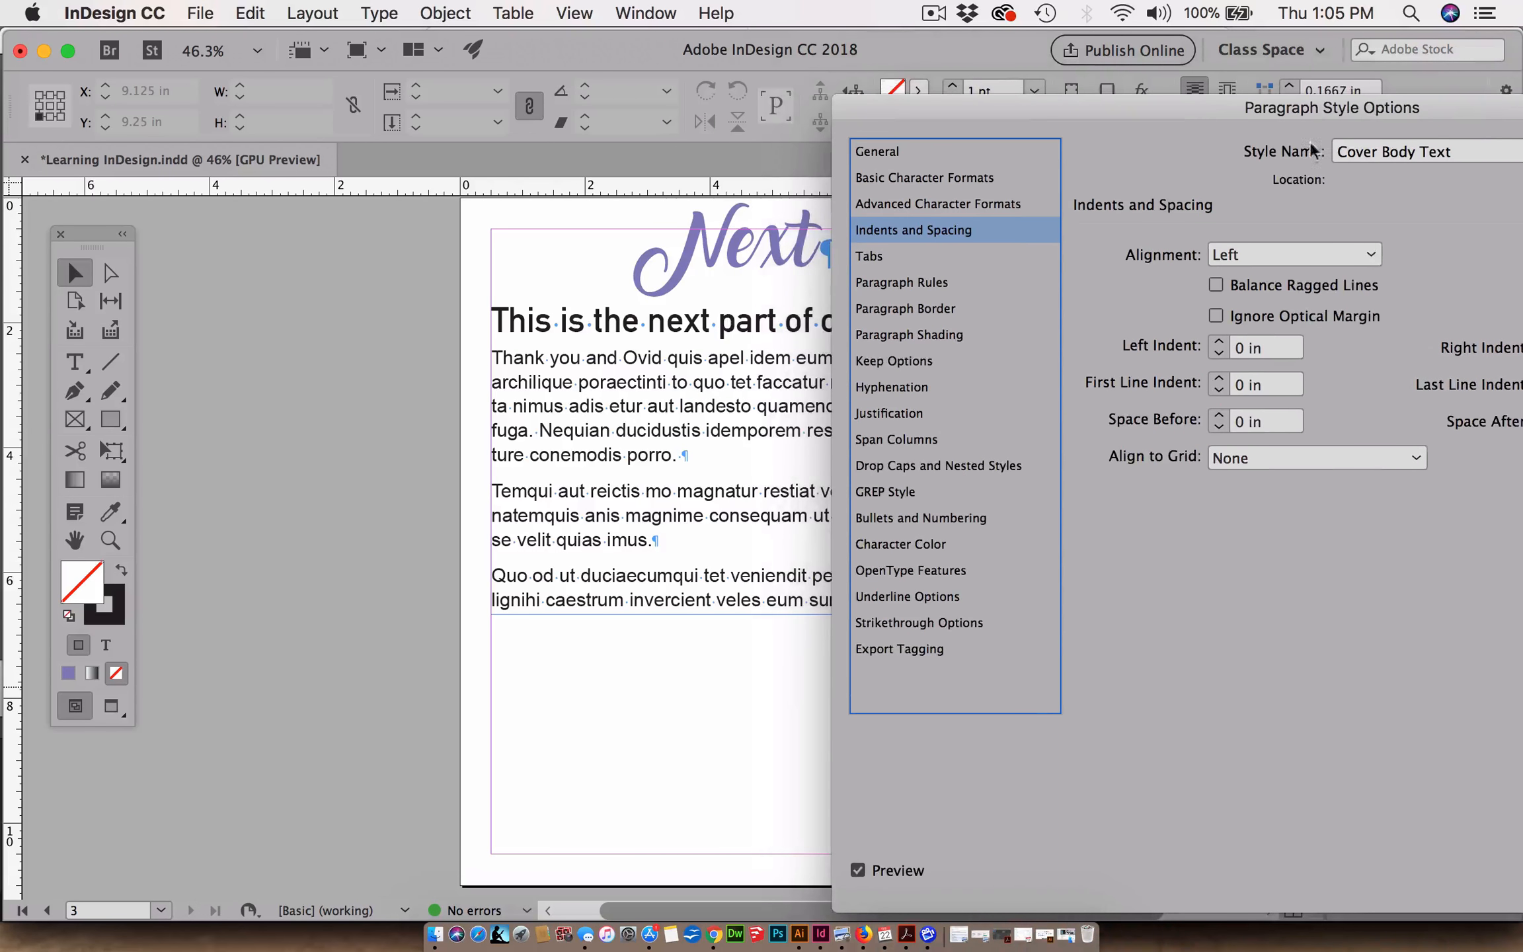
{"action": "left_click", "coordinate": [1215, 342]}
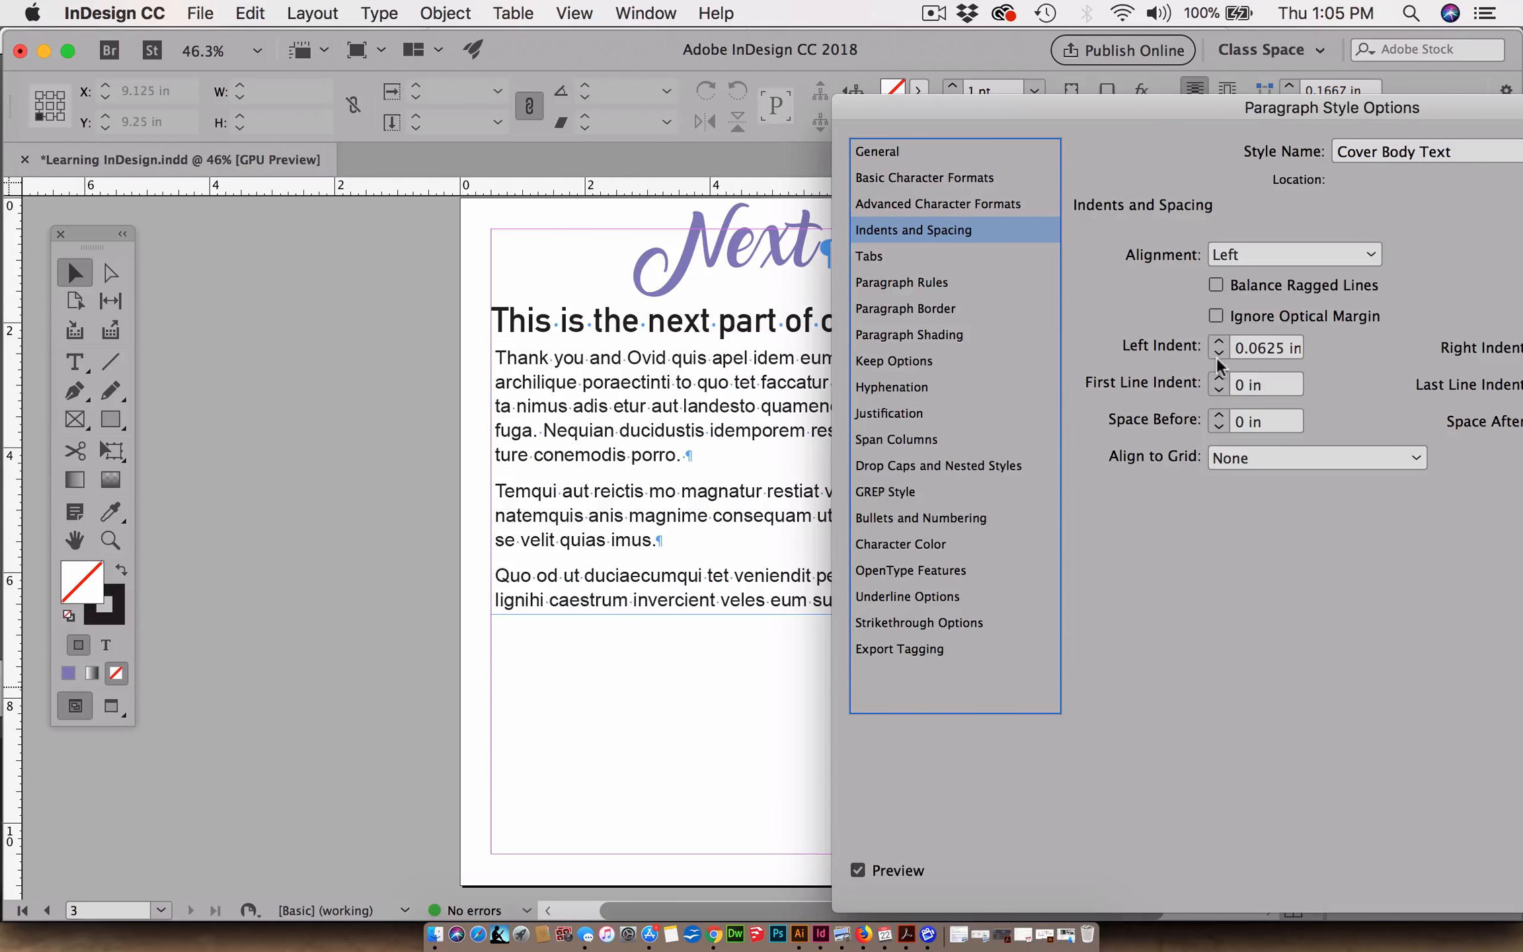
{"action": "left_click", "coordinate": [1217, 354]}
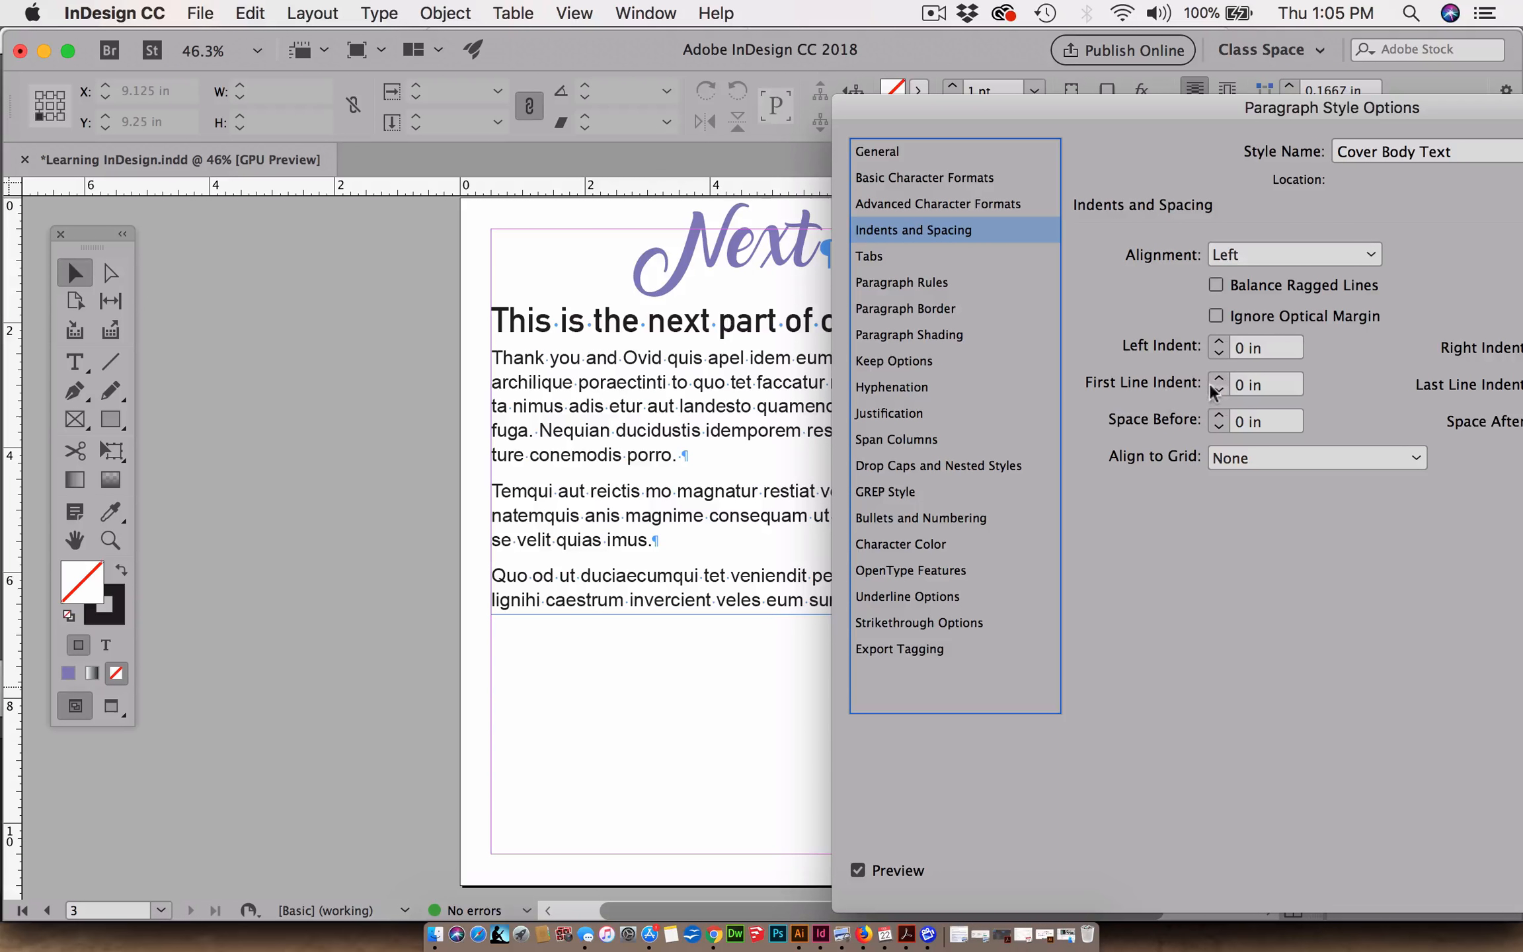
{"action": "left_click", "coordinate": [1218, 377]}
{"action": "left_click", "coordinate": [1217, 376]}
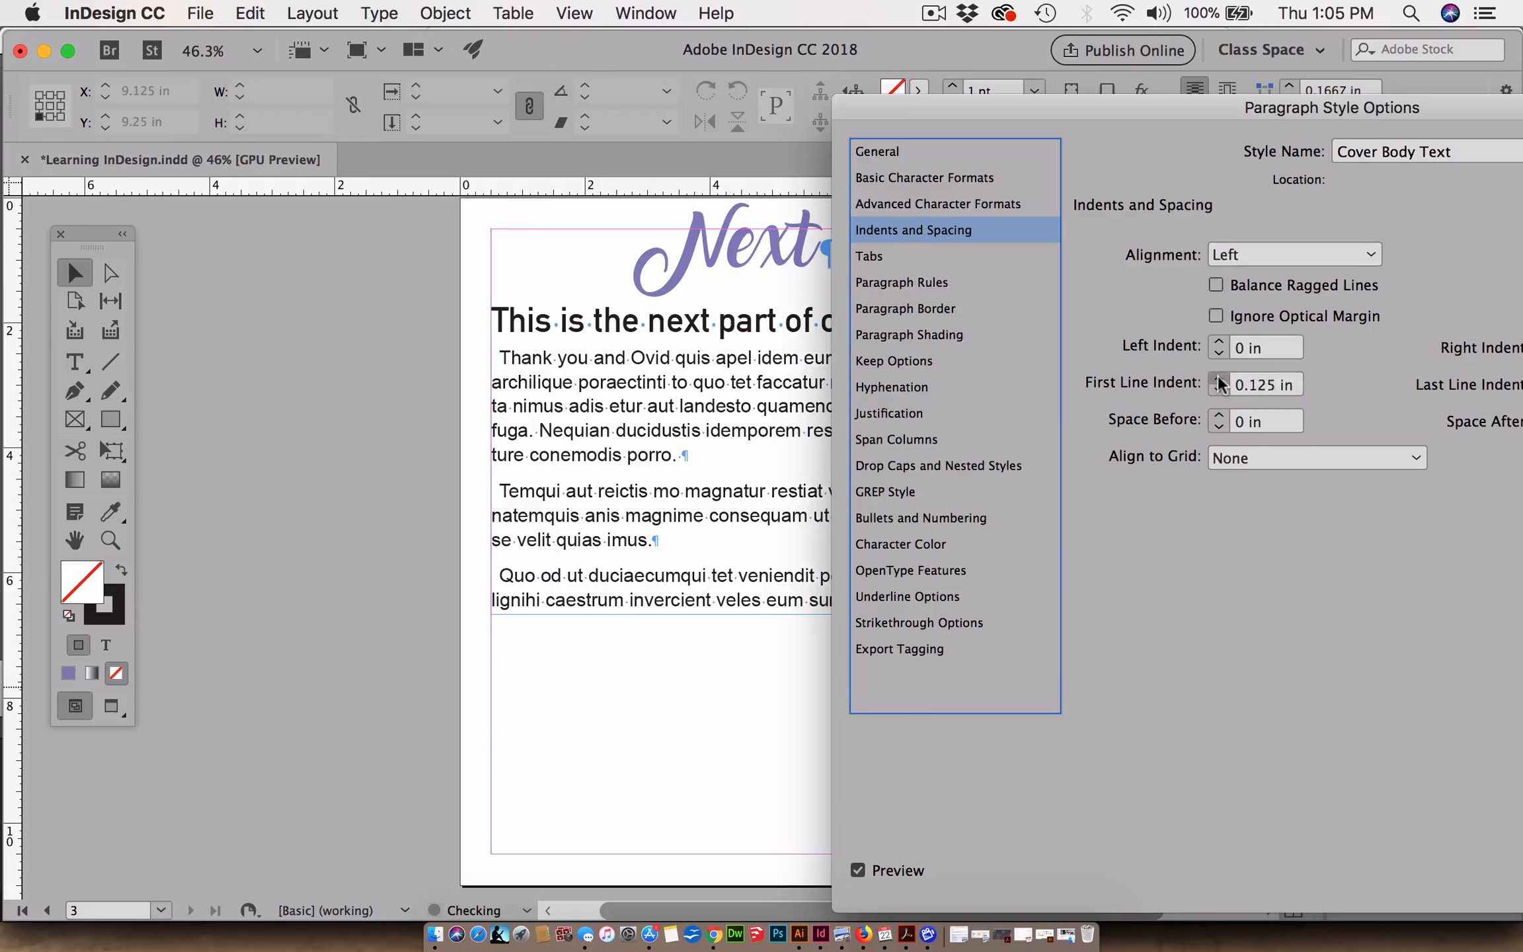
{"action": "left_click", "coordinate": [1218, 376]}
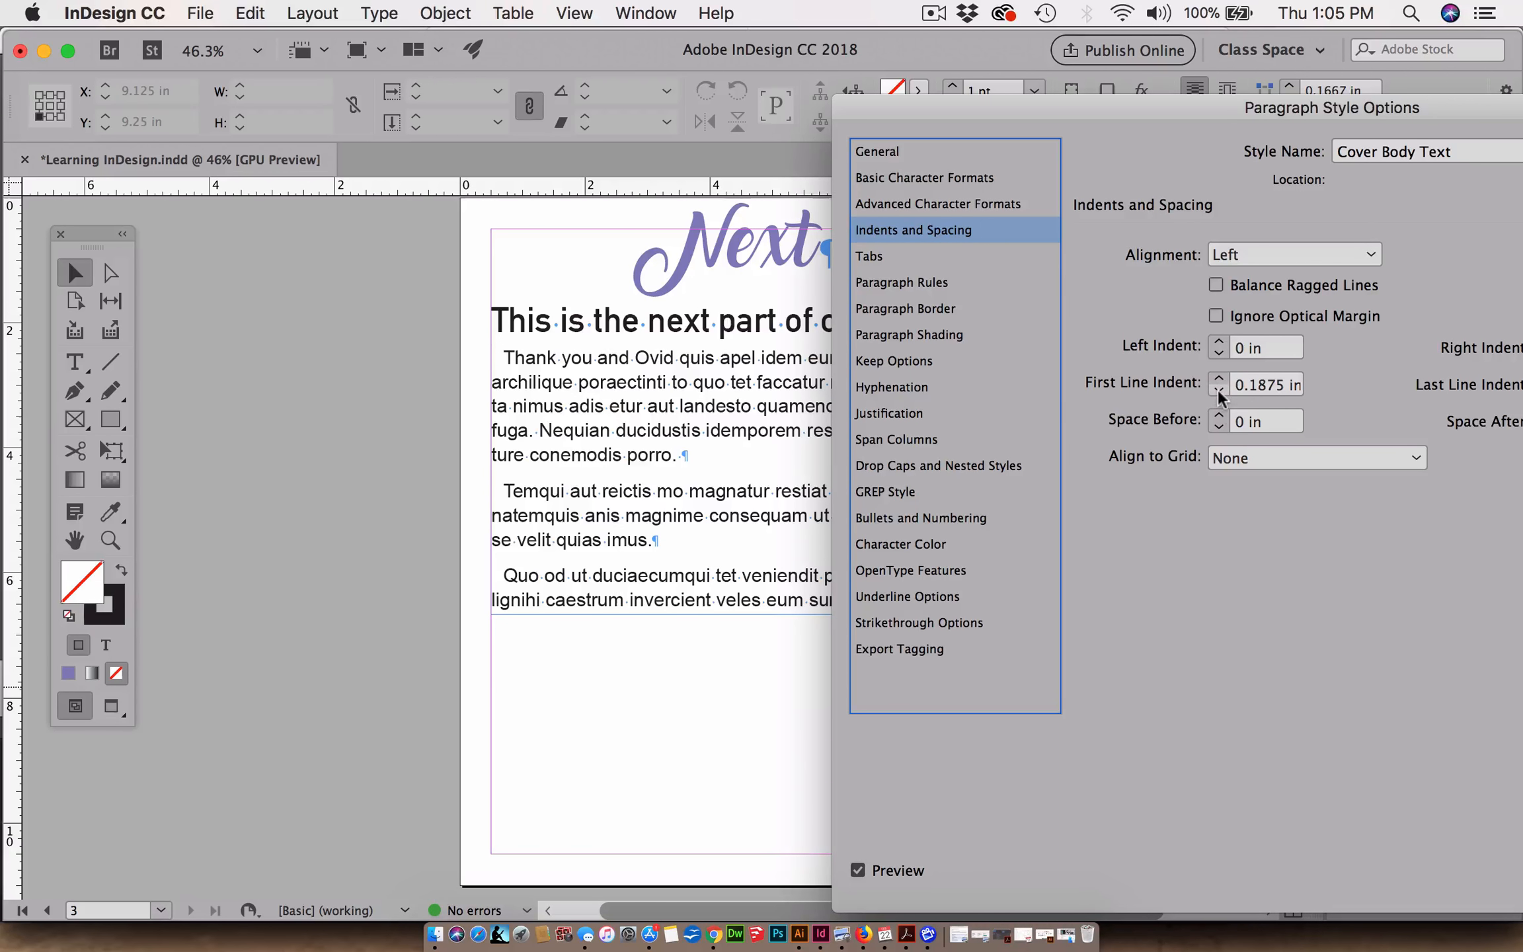
{"action": "left_click_drag", "start_coordinate": [1210, 107], "coordinate": [565, 29]}
{"action": "left_click", "coordinate": [1124, 806]}
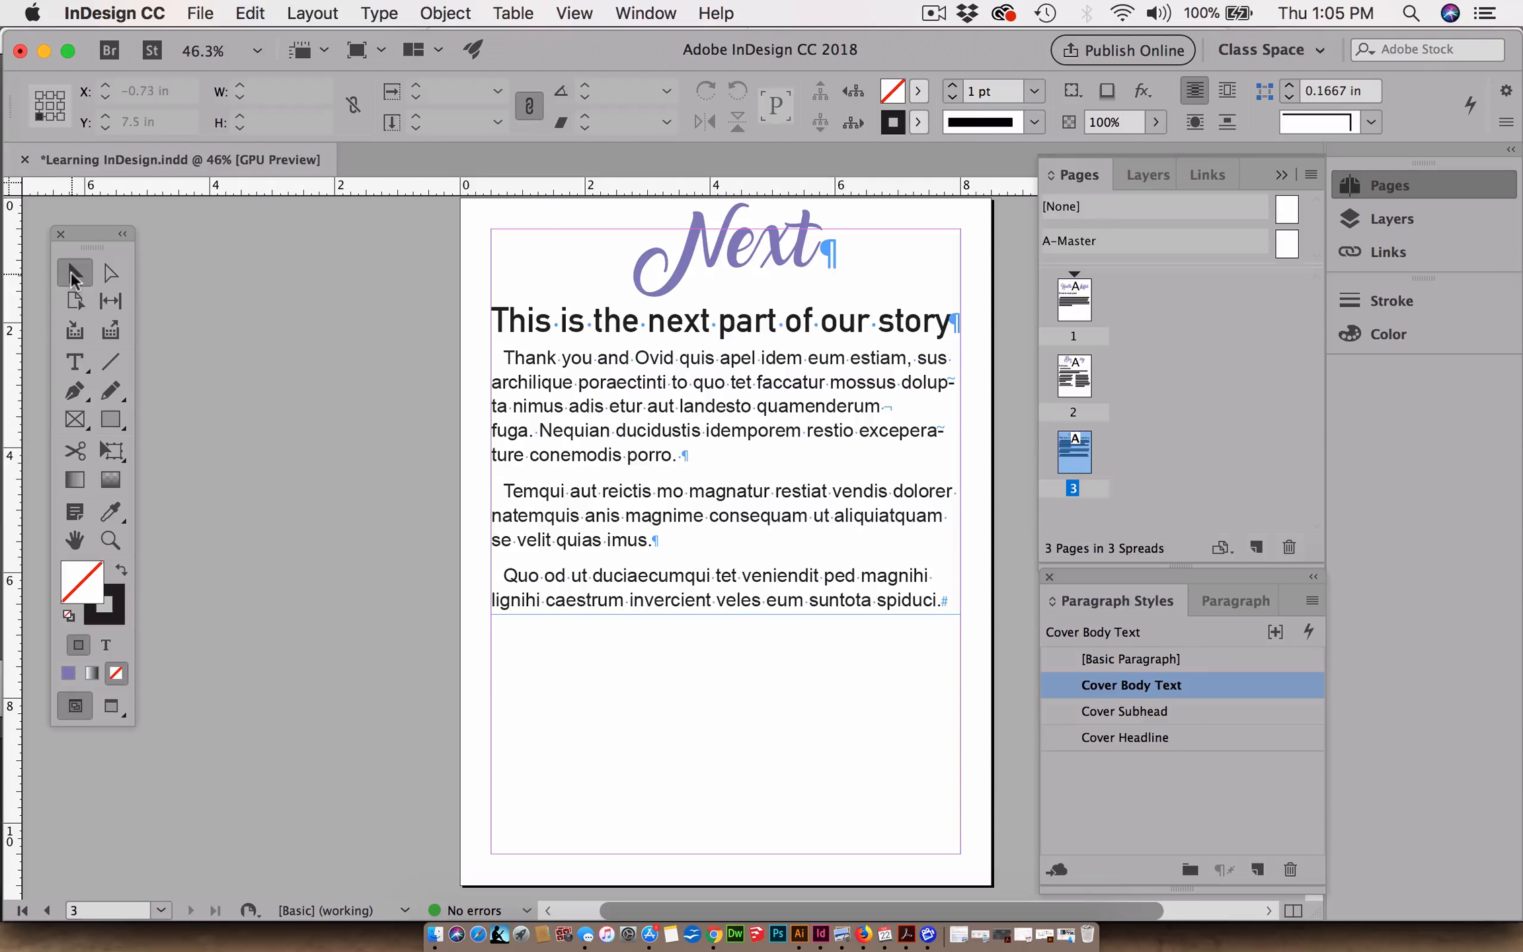
Extend the text frame downward to a height of 9.375 in and place the text cursor at the end of the last body paragraph.
{"action": "left_click", "coordinate": [678, 595]}
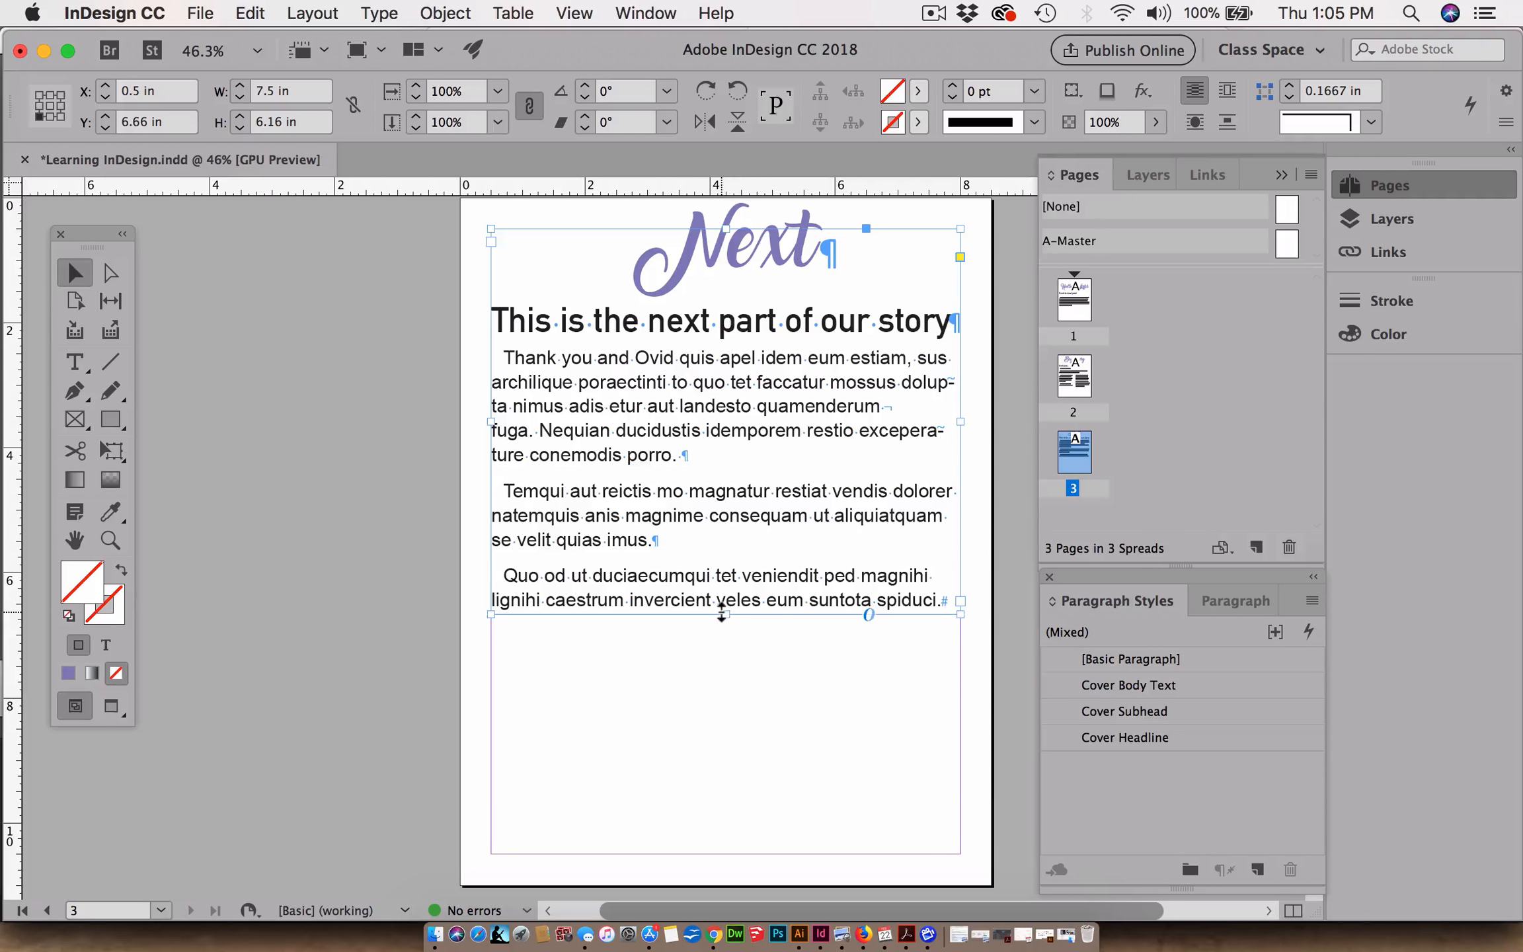
{"action": "left_click_drag", "start_coordinate": [727, 615], "coordinate": [749, 817]}
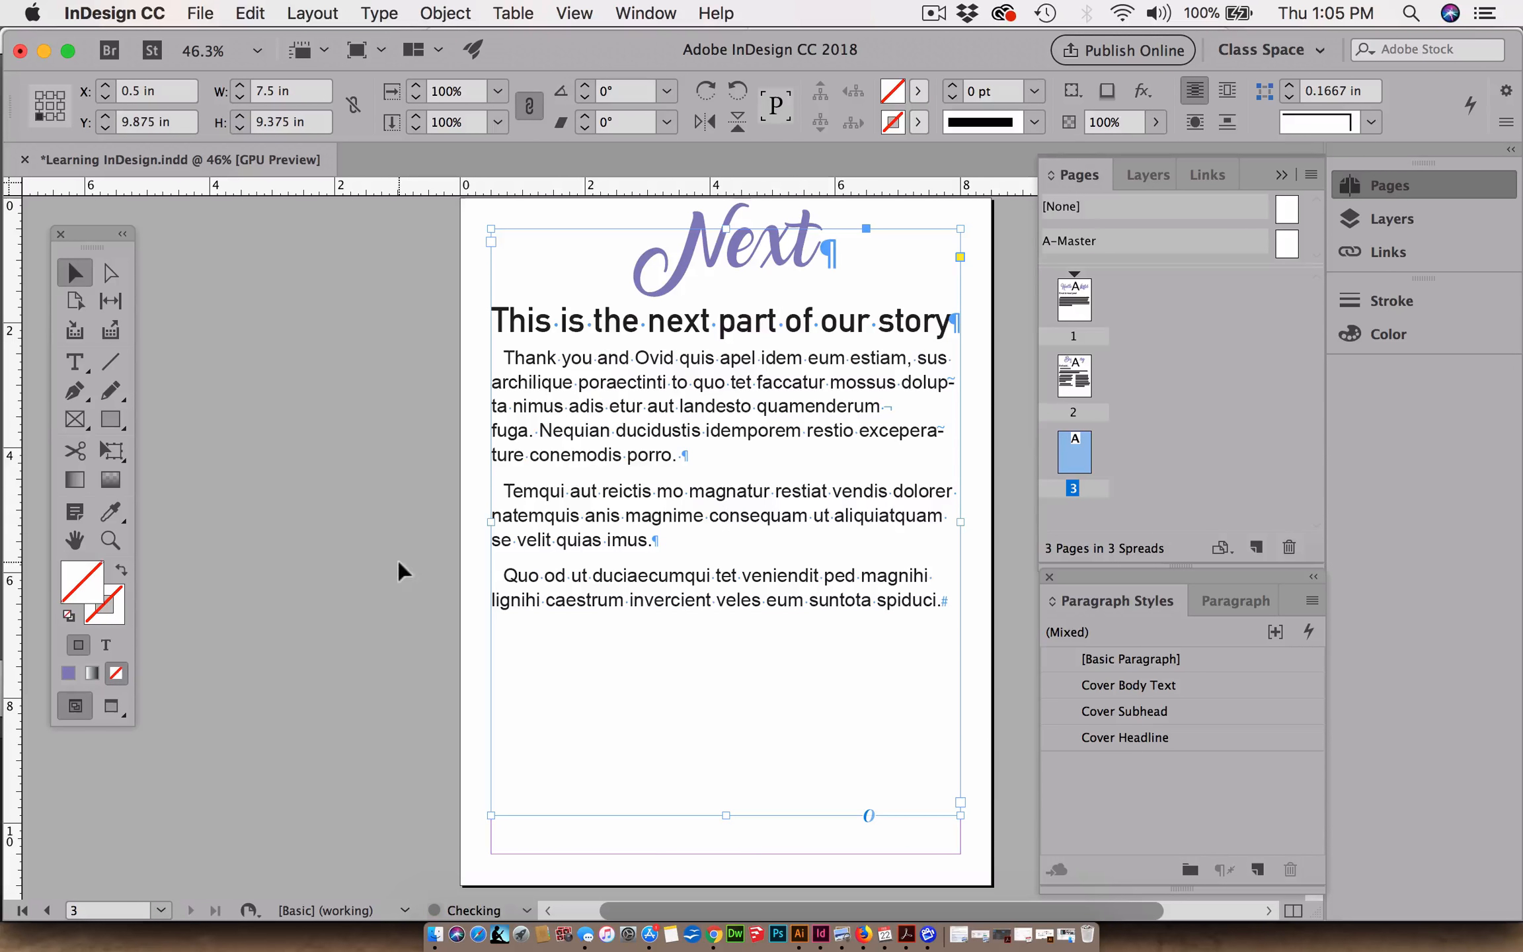
{"action": "left_click", "coordinate": [75, 362]}
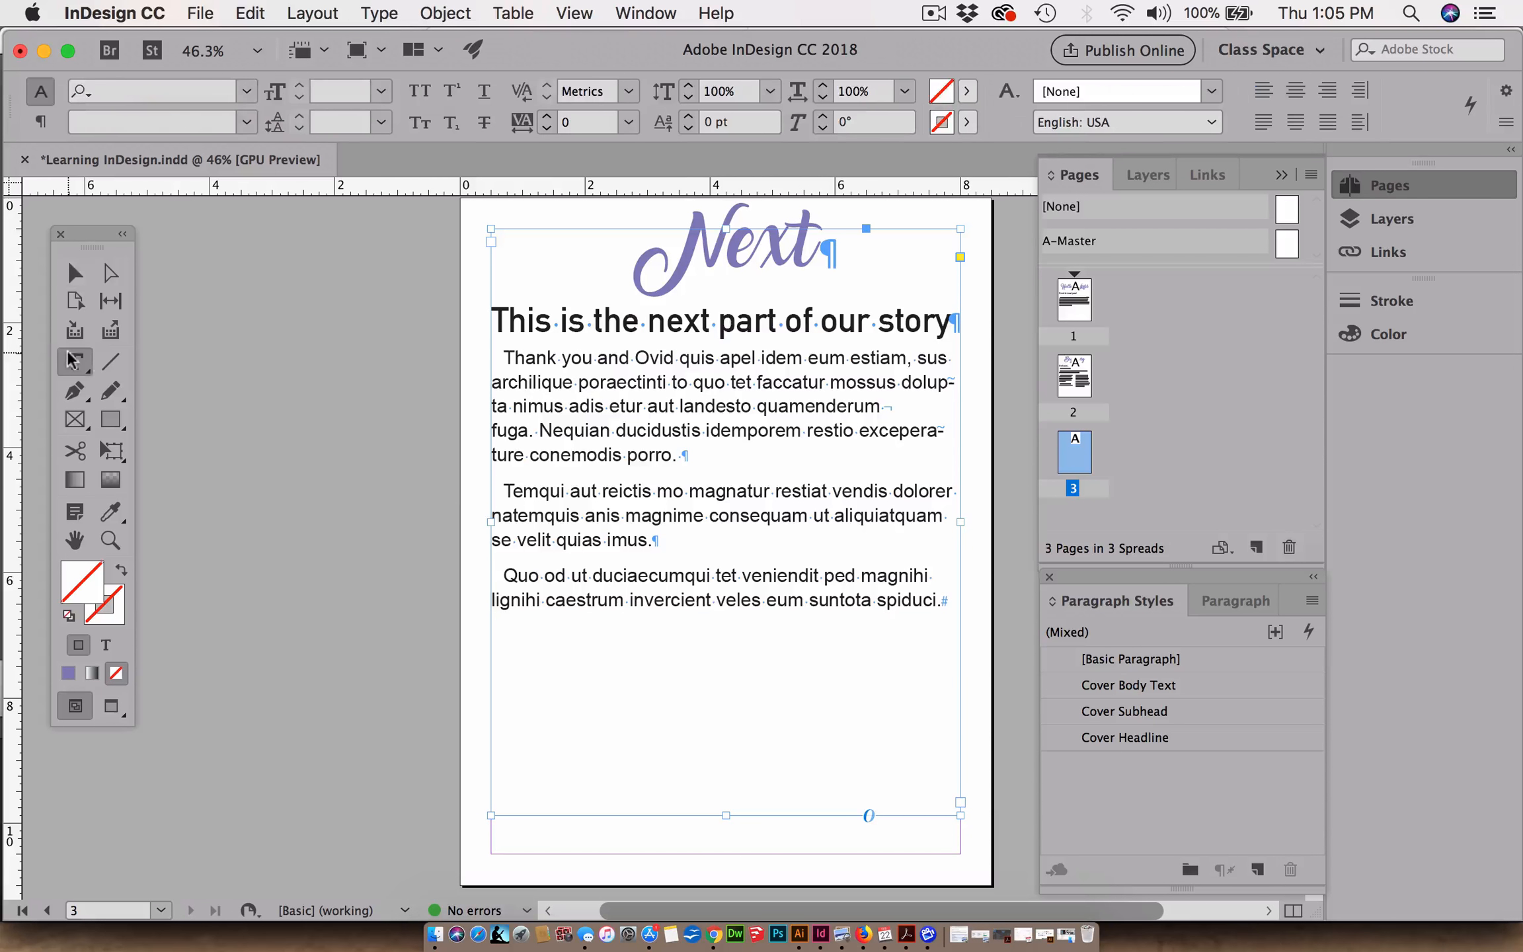
{"action": "left_click", "coordinate": [942, 600]}
Try applying the Cover Headline style after a forced line break at the end of the last body paragraph, and undo it.
{"action": "key", "text": "shift+Return"}
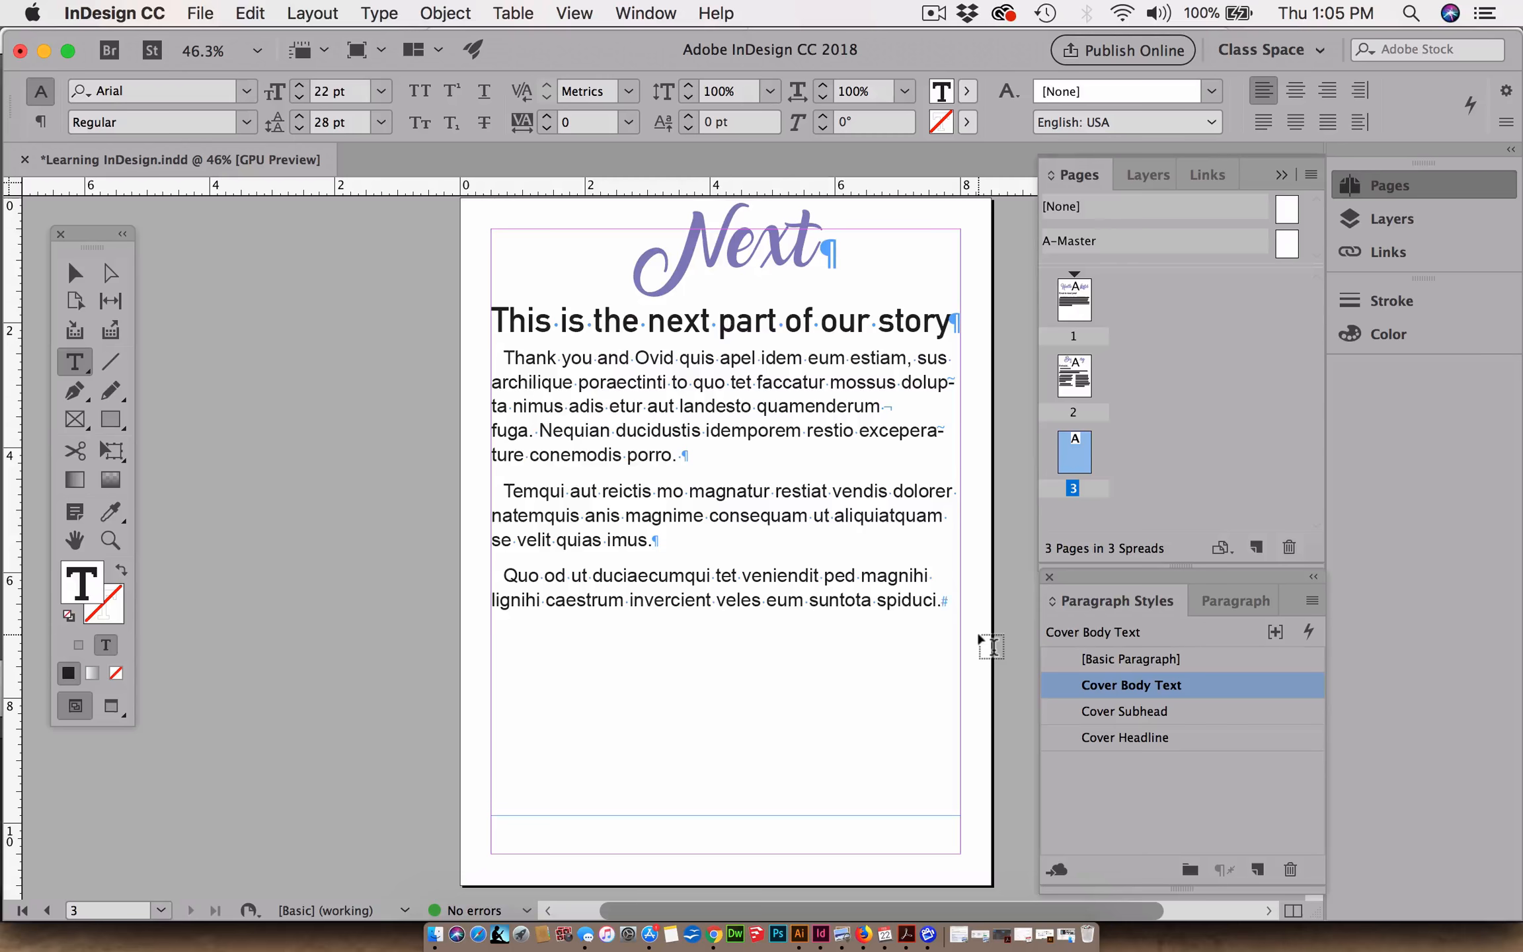
{"action": "left_click", "coordinate": [1138, 739]}
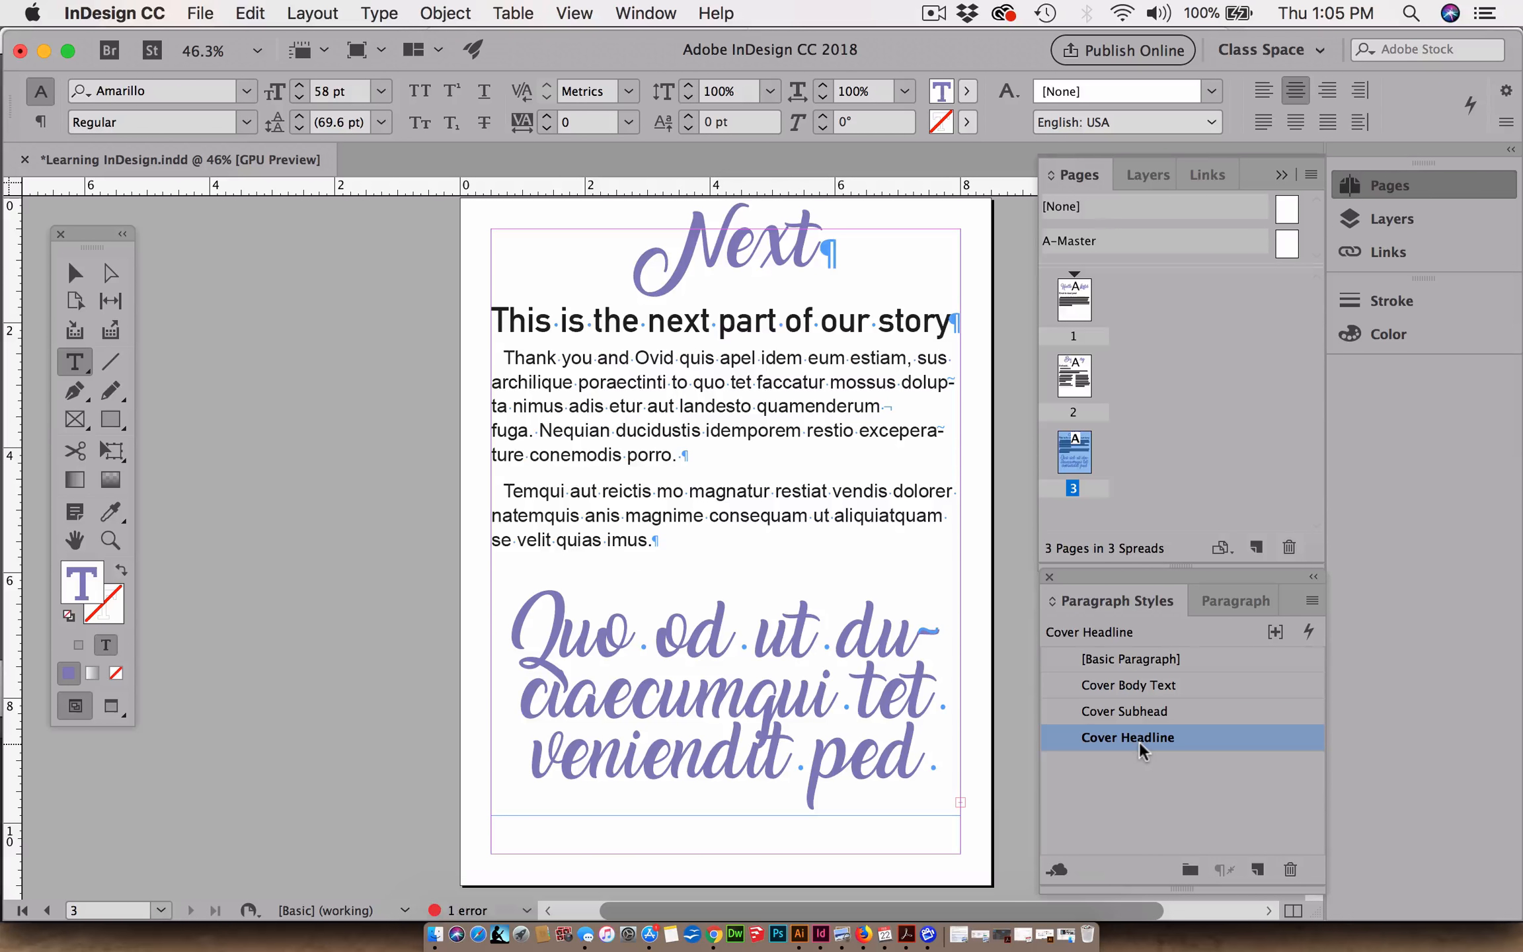
{"action": "key", "text": "super+z"}
{"action": "key", "text": "BackSpace"}
Add a new paragraph after the body text in the Cover Headline style reading "This", and leave all text deselected.
{"action": "key", "text": "Return"}
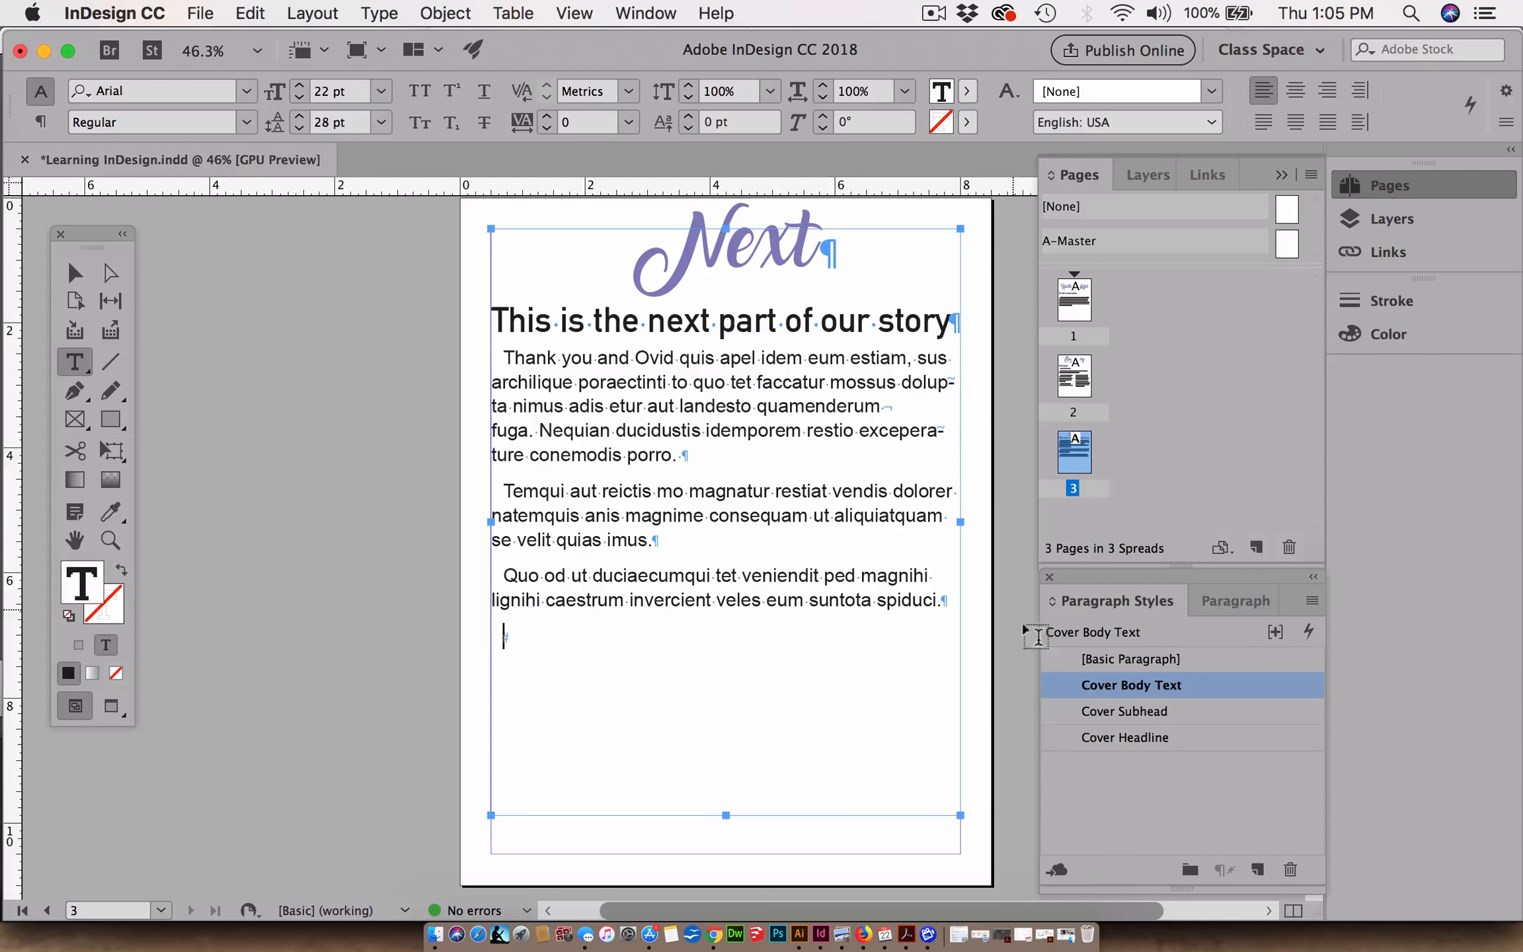
{"action": "left_click", "coordinate": [1124, 737]}
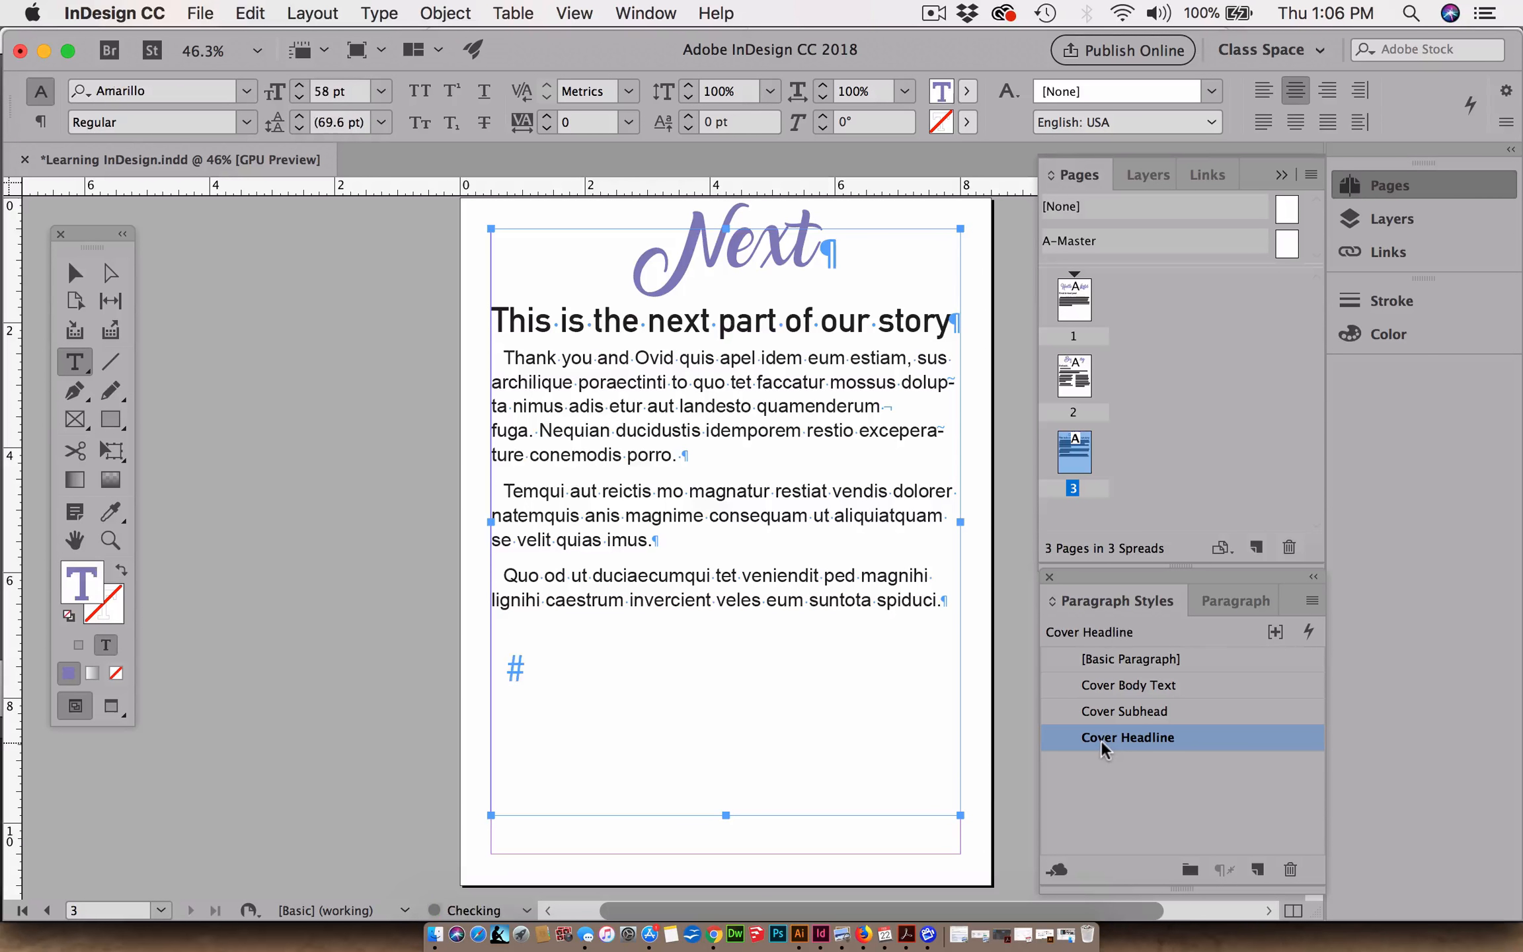
{"action": "type", "text": "This"}
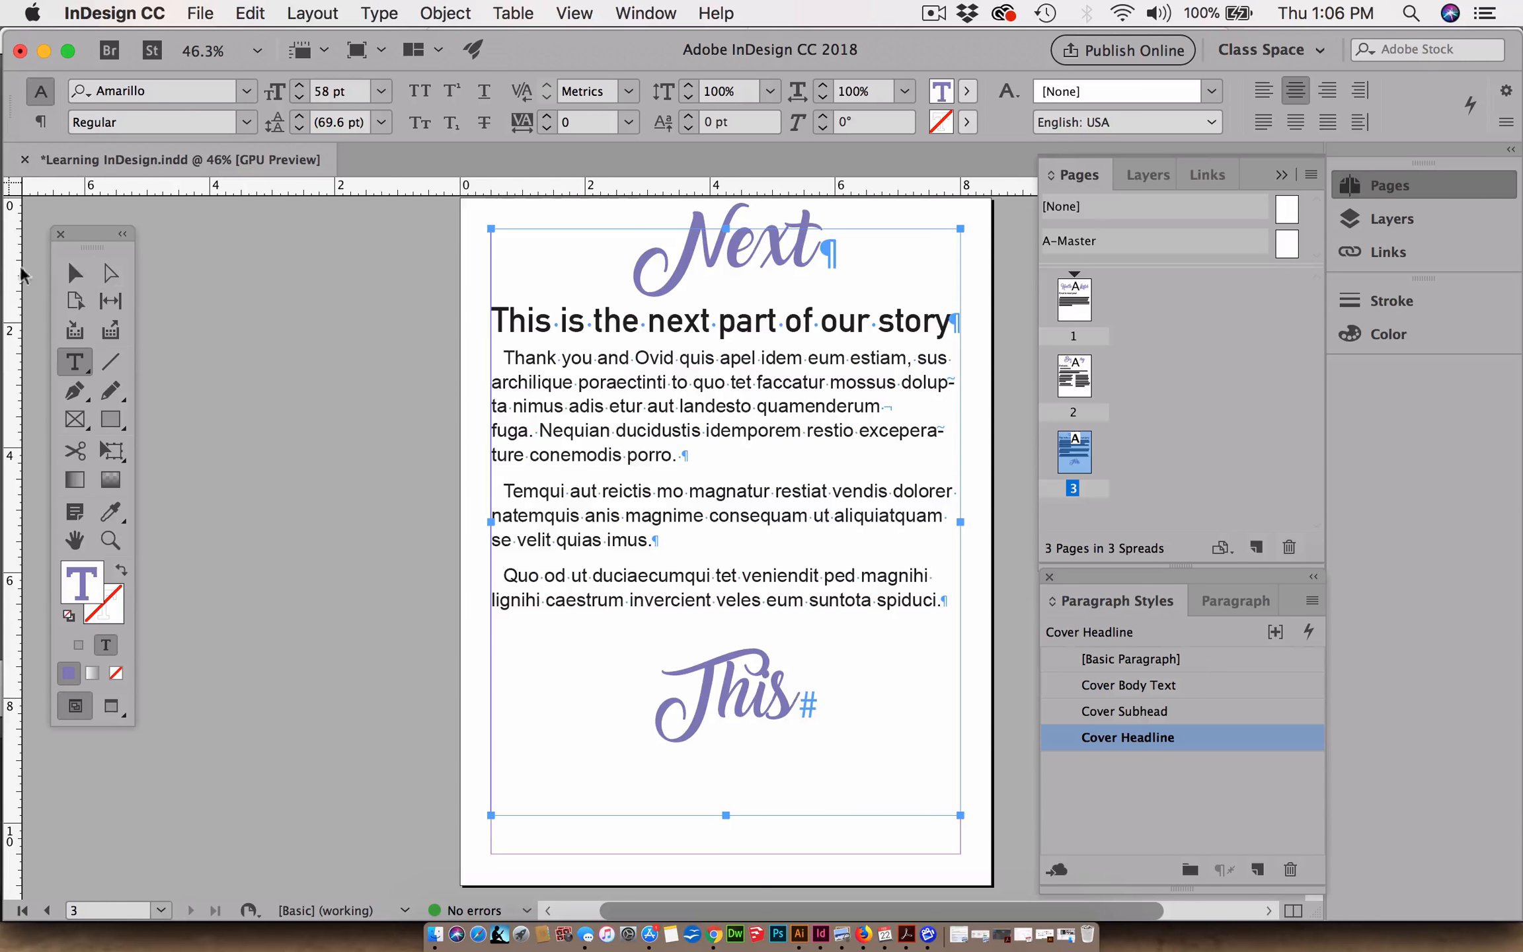
{"action": "left_click", "coordinate": [278, 338]}
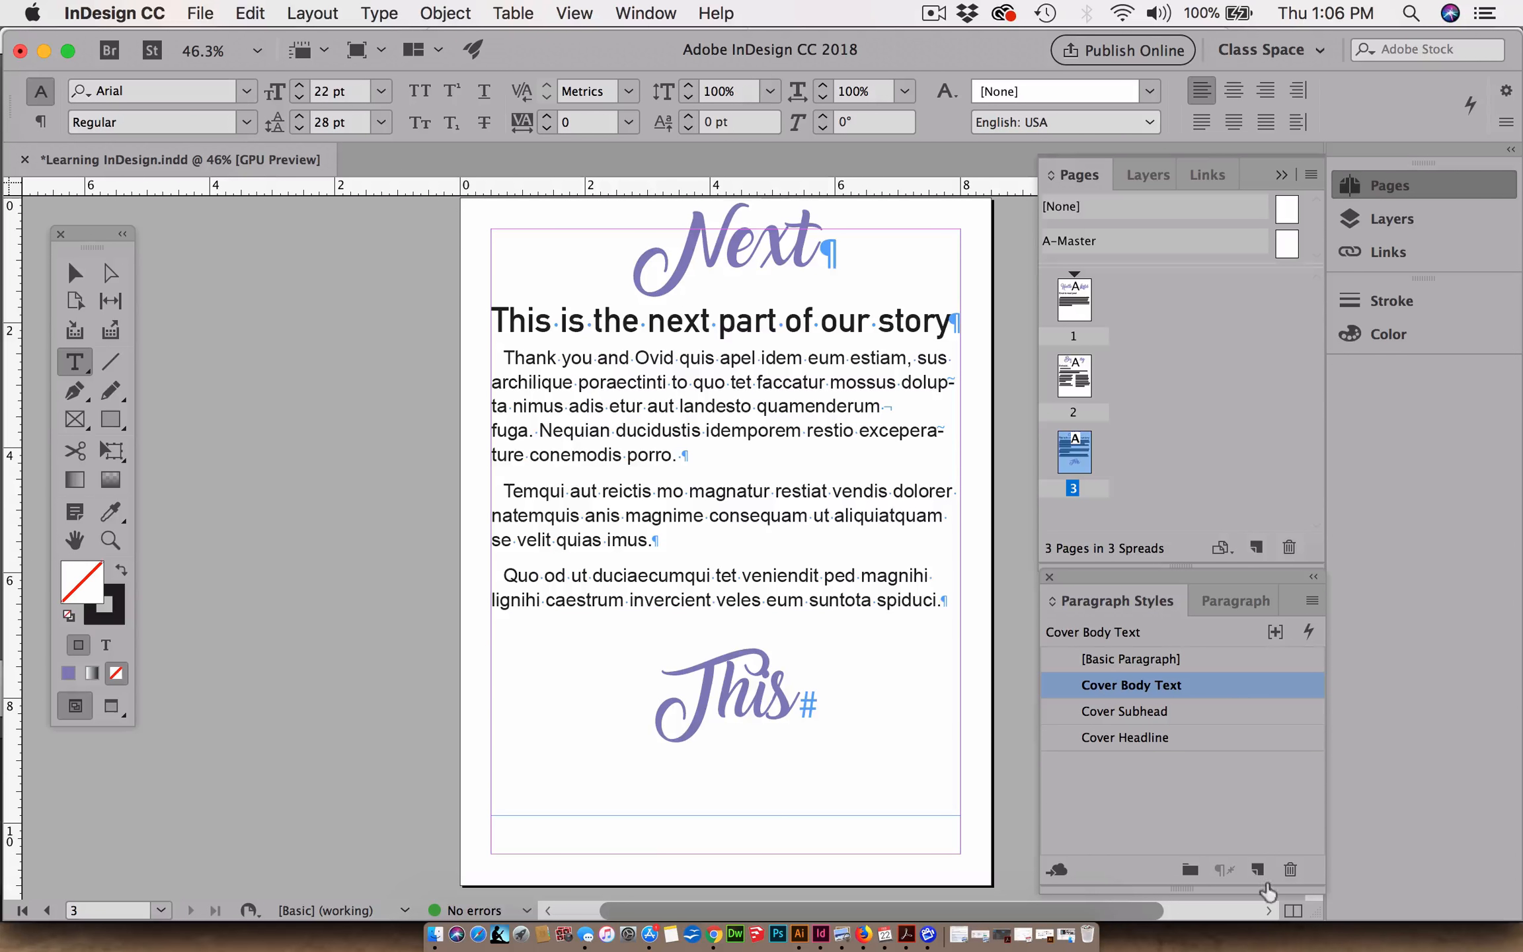
{"action": "left_click", "coordinate": [1200, 829]}
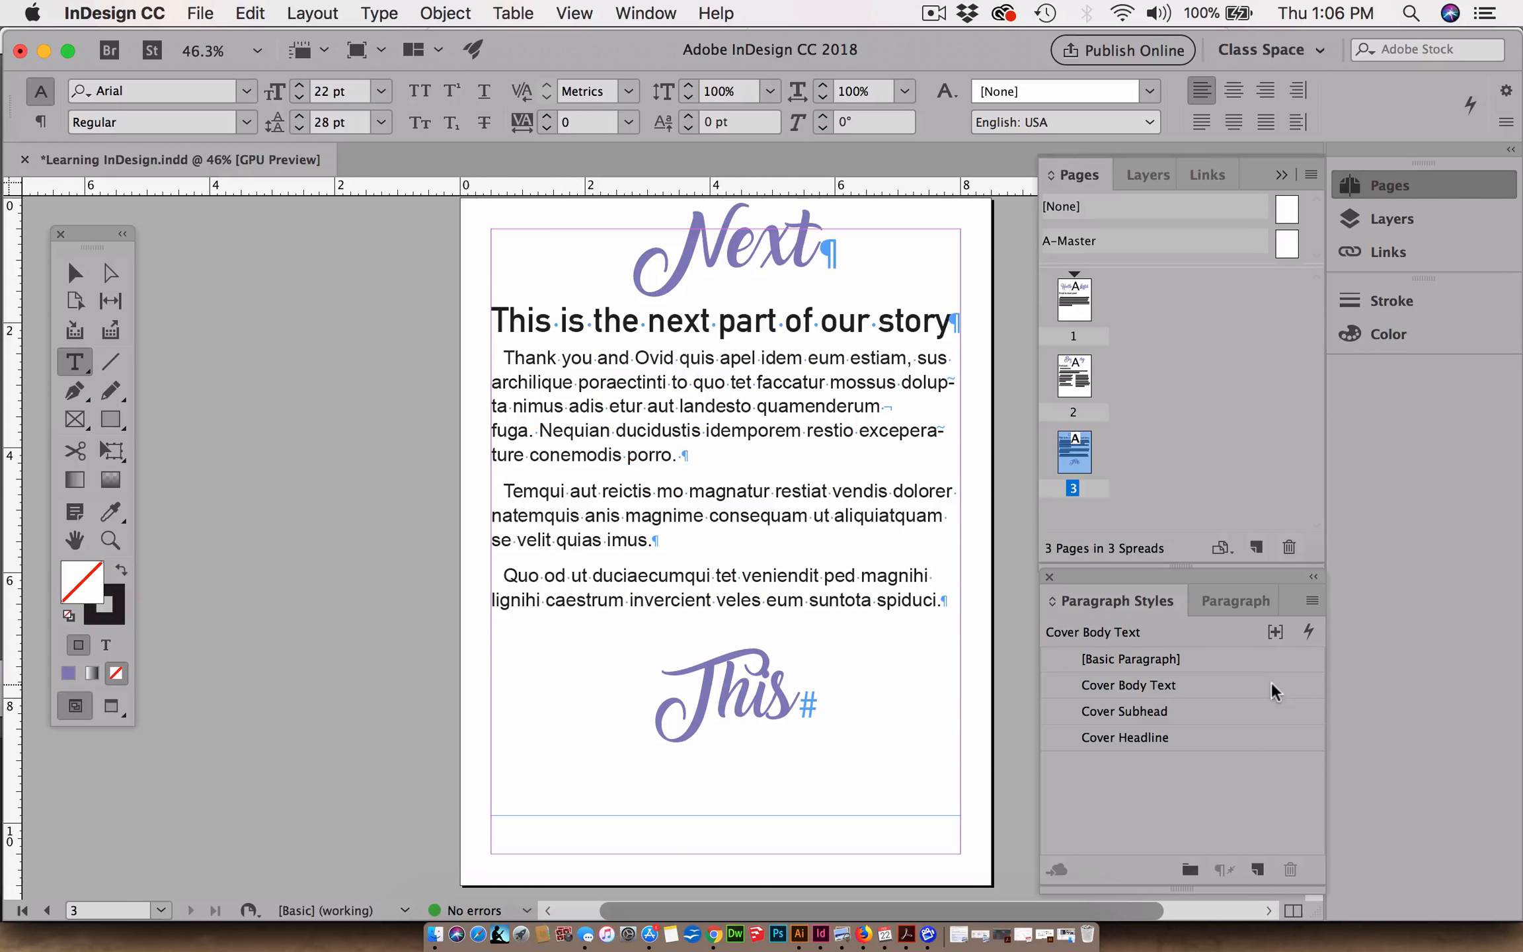
Edit the Cover Headline paragraph style, setting its Space Before to 0 in.
{"action": "double_click", "coordinate": [1269, 739]}
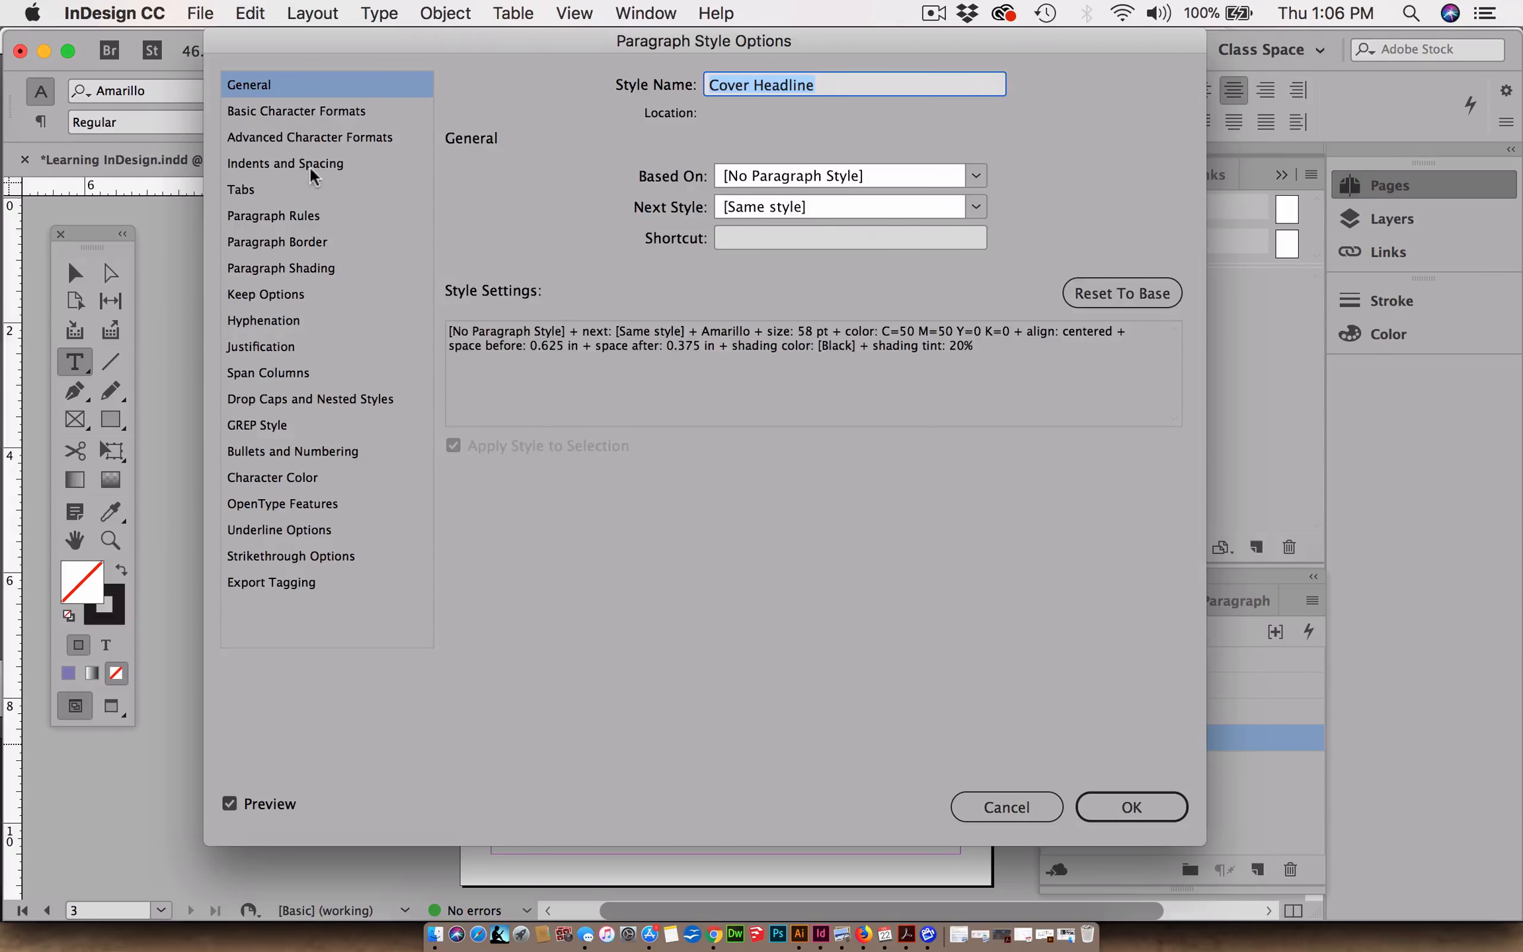
{"action": "left_click", "coordinate": [314, 163]}
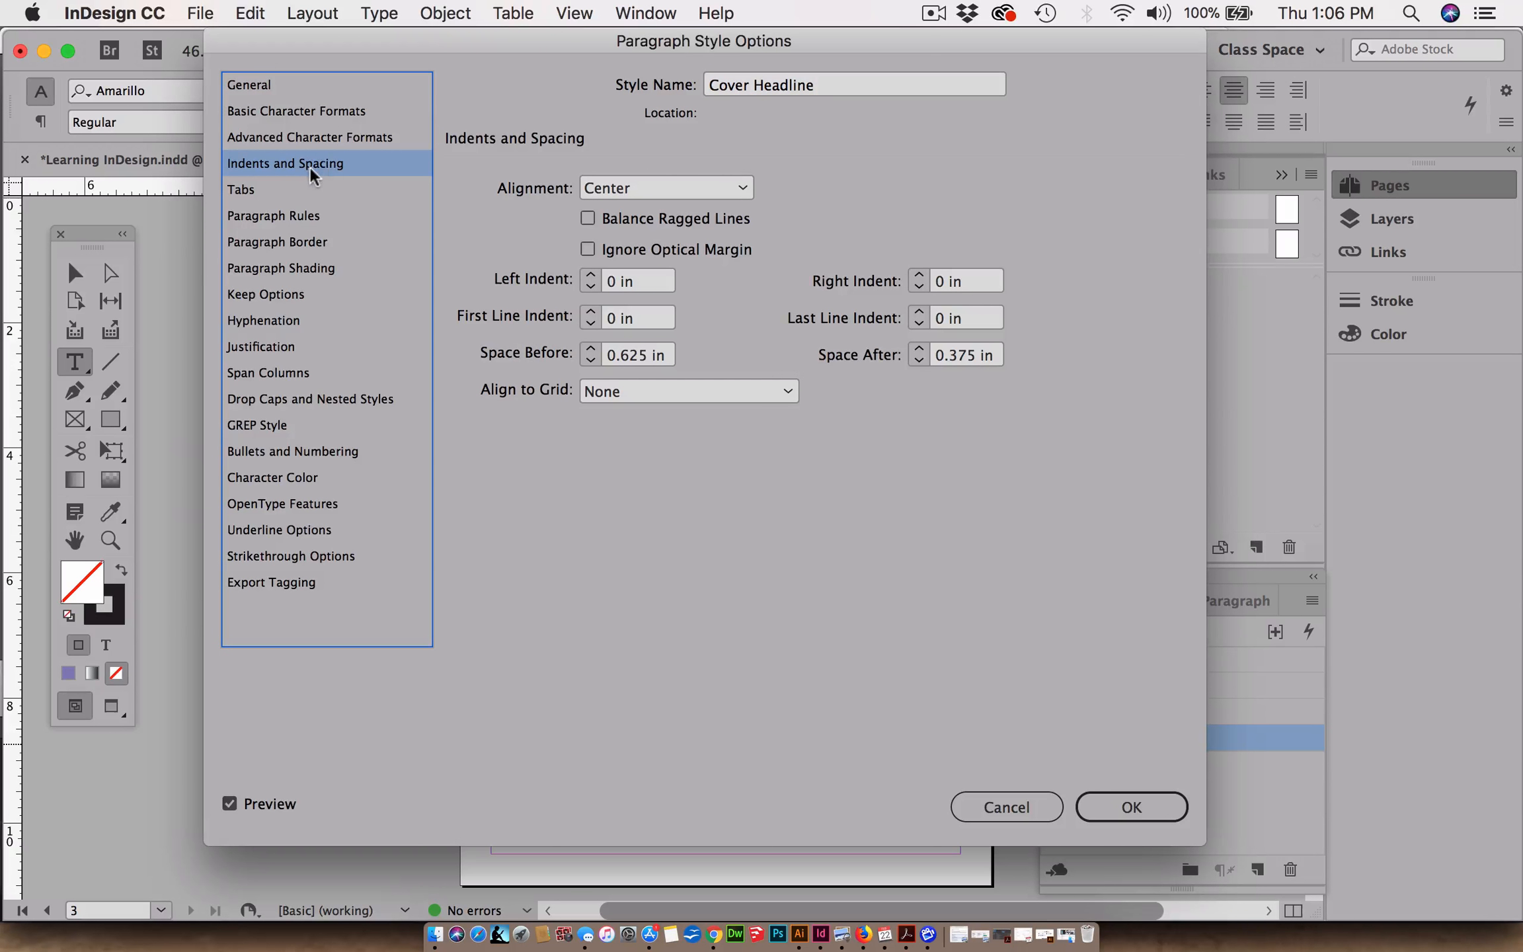
{"action": "double_click", "coordinate": [645, 357]}
{"action": "type", "text": "0"}
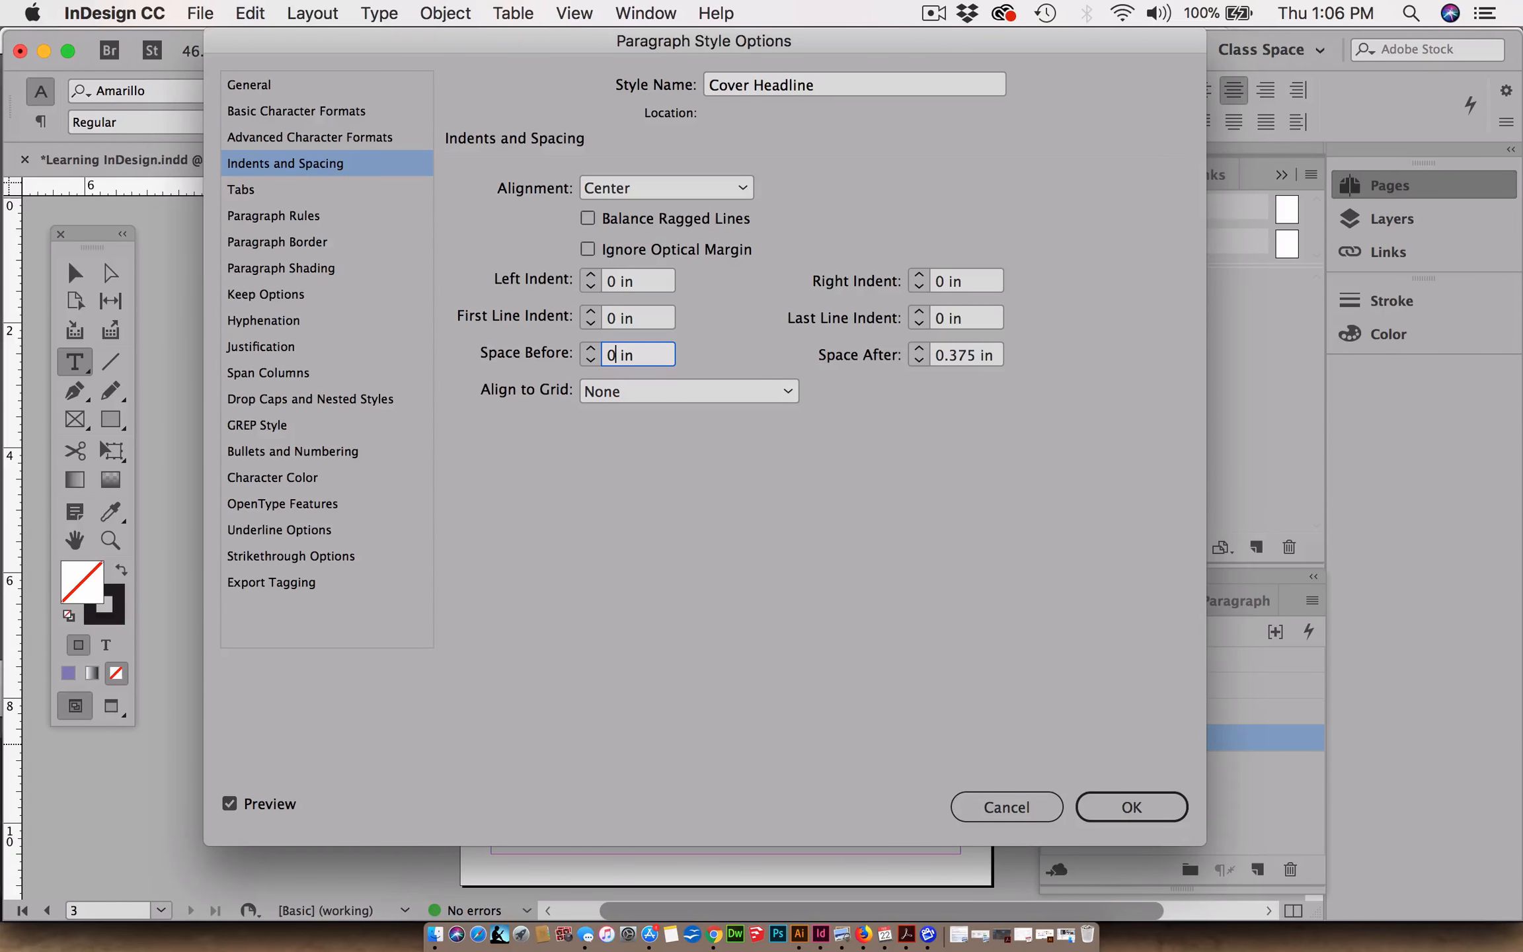
{"action": "left_click", "coordinate": [1150, 808]}
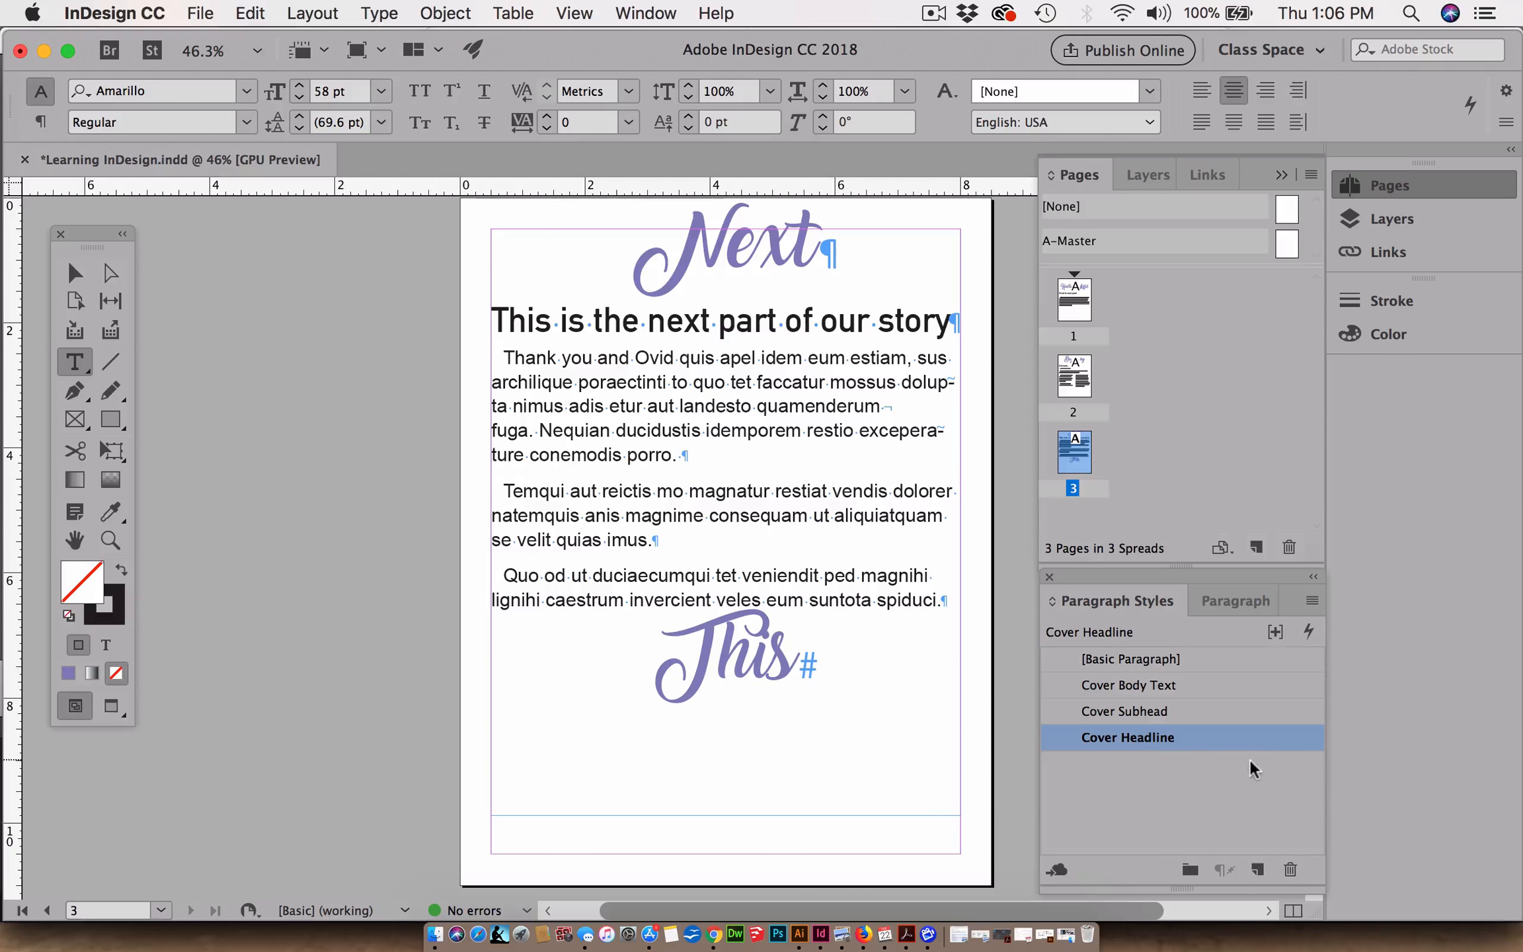
Set the Cover Headline style's Space Before to 0.25 in, keeping the "This" headline in view, and apply the change.
{"action": "double_click", "coordinate": [1260, 737]}
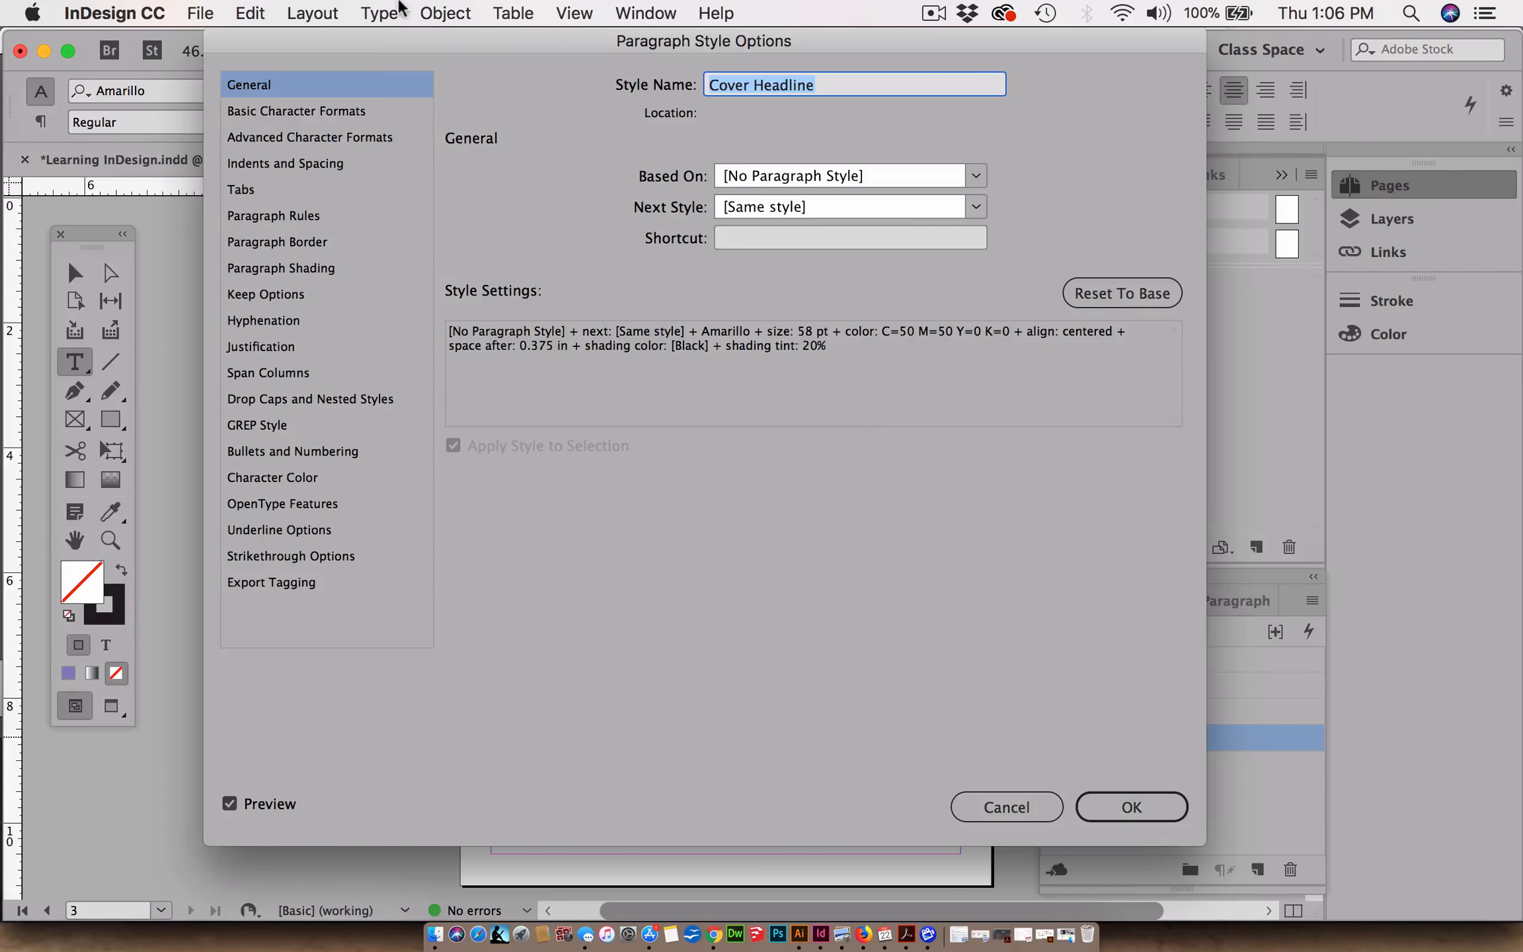
{"action": "left_click_drag", "start_coordinate": [303, 44], "coordinate": [952, 41]}
{"action": "left_click", "coordinate": [899, 169]}
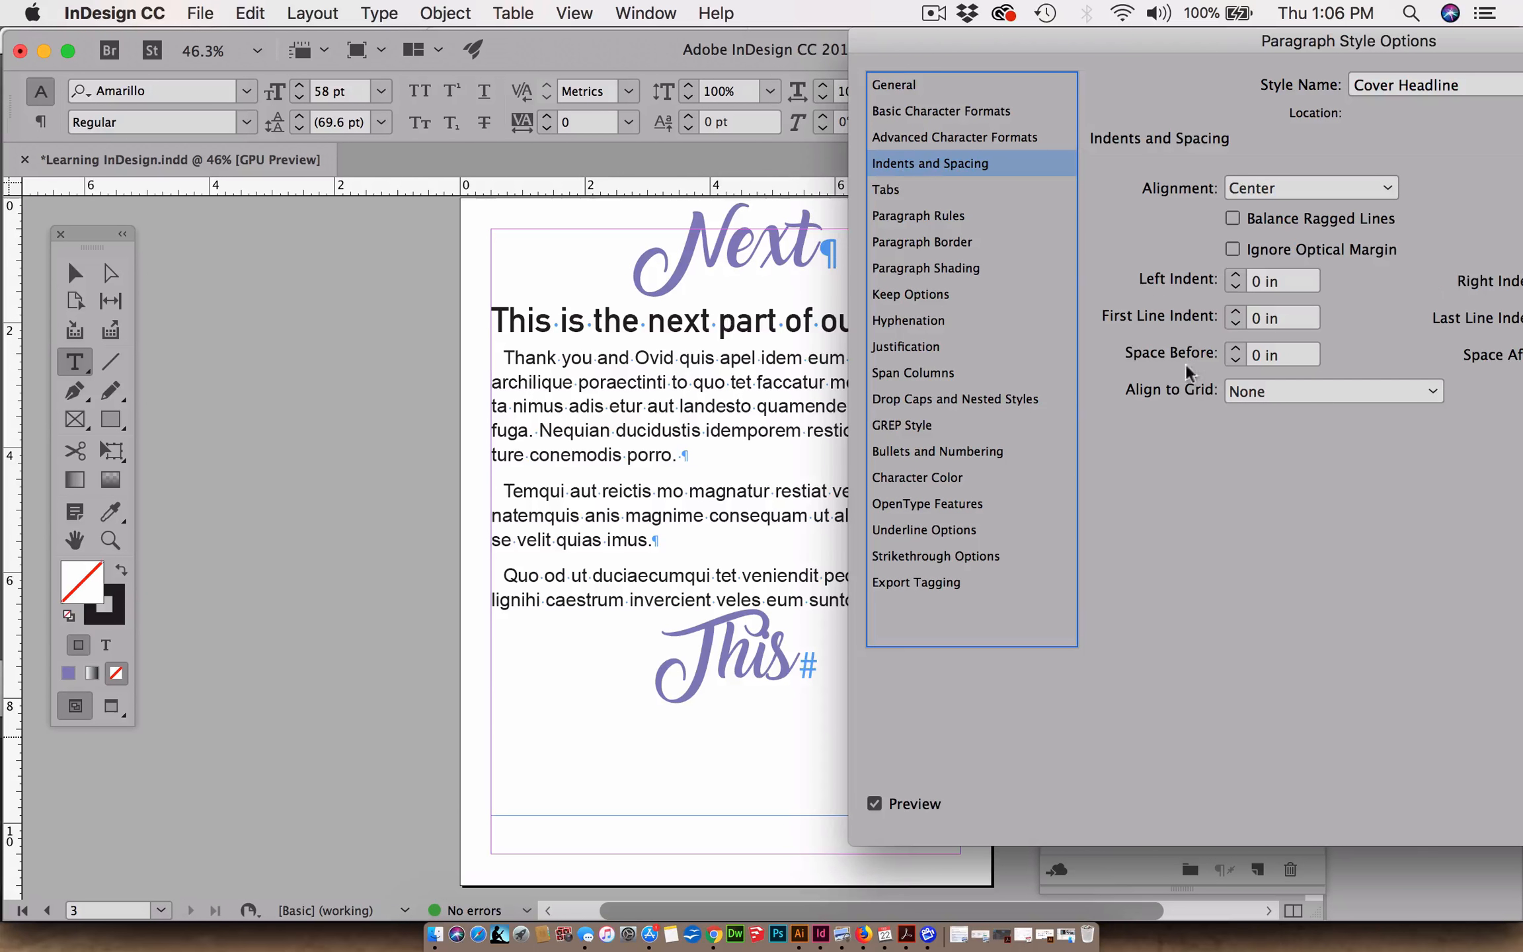
{"action": "left_click", "coordinate": [1234, 349]}
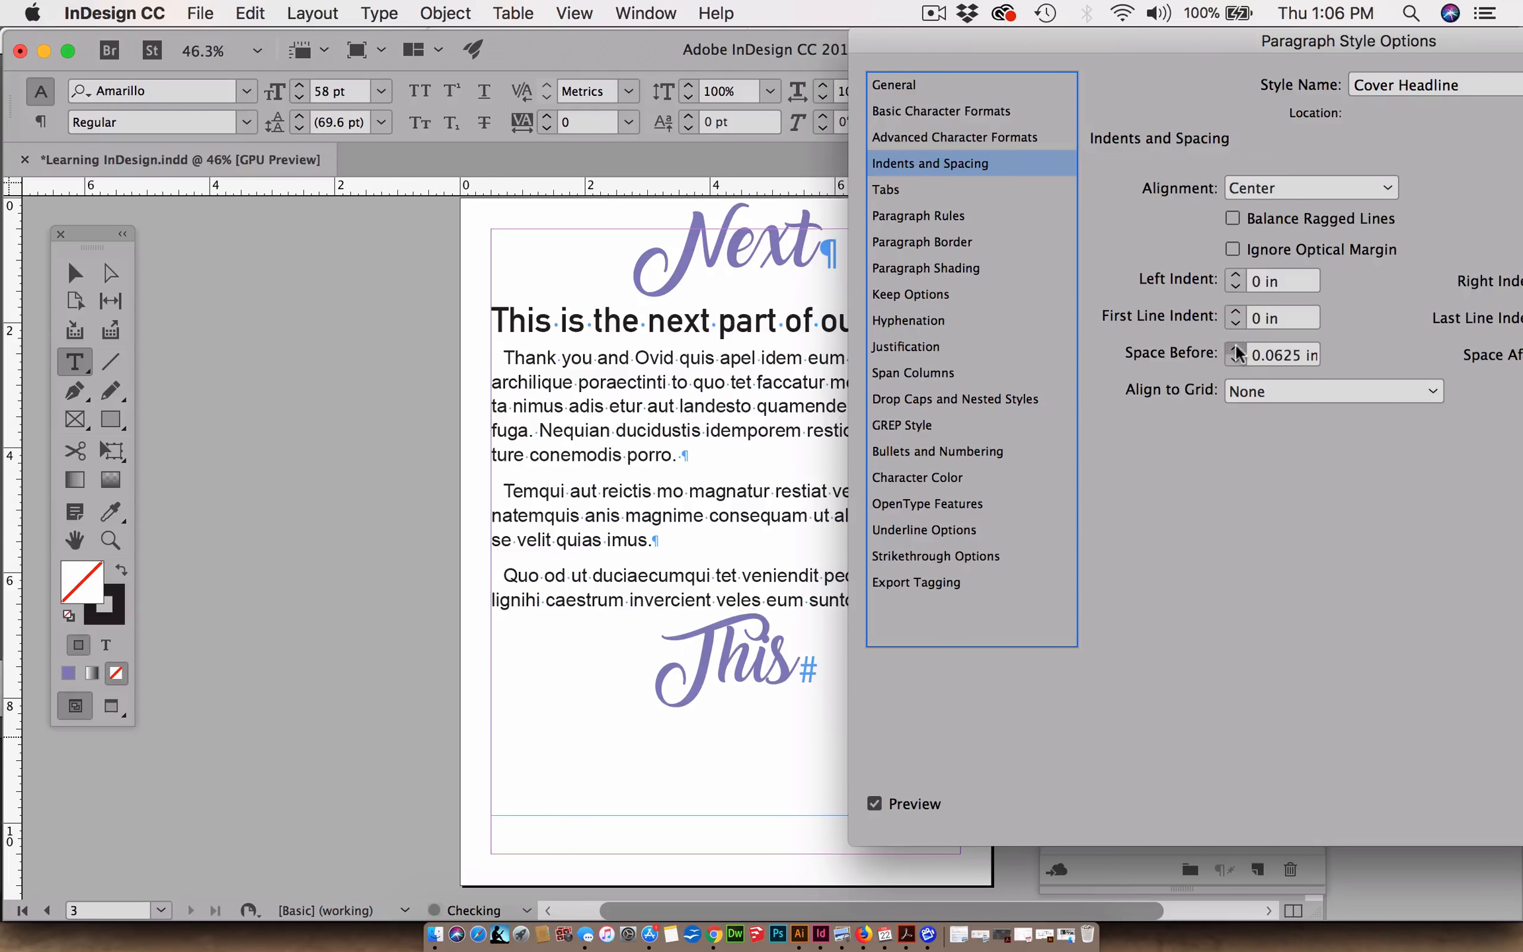
{"action": "left_click", "coordinate": [1235, 349]}
{"action": "left_click", "coordinate": [1234, 349]}
{"action": "left_click", "coordinate": [1235, 349]}
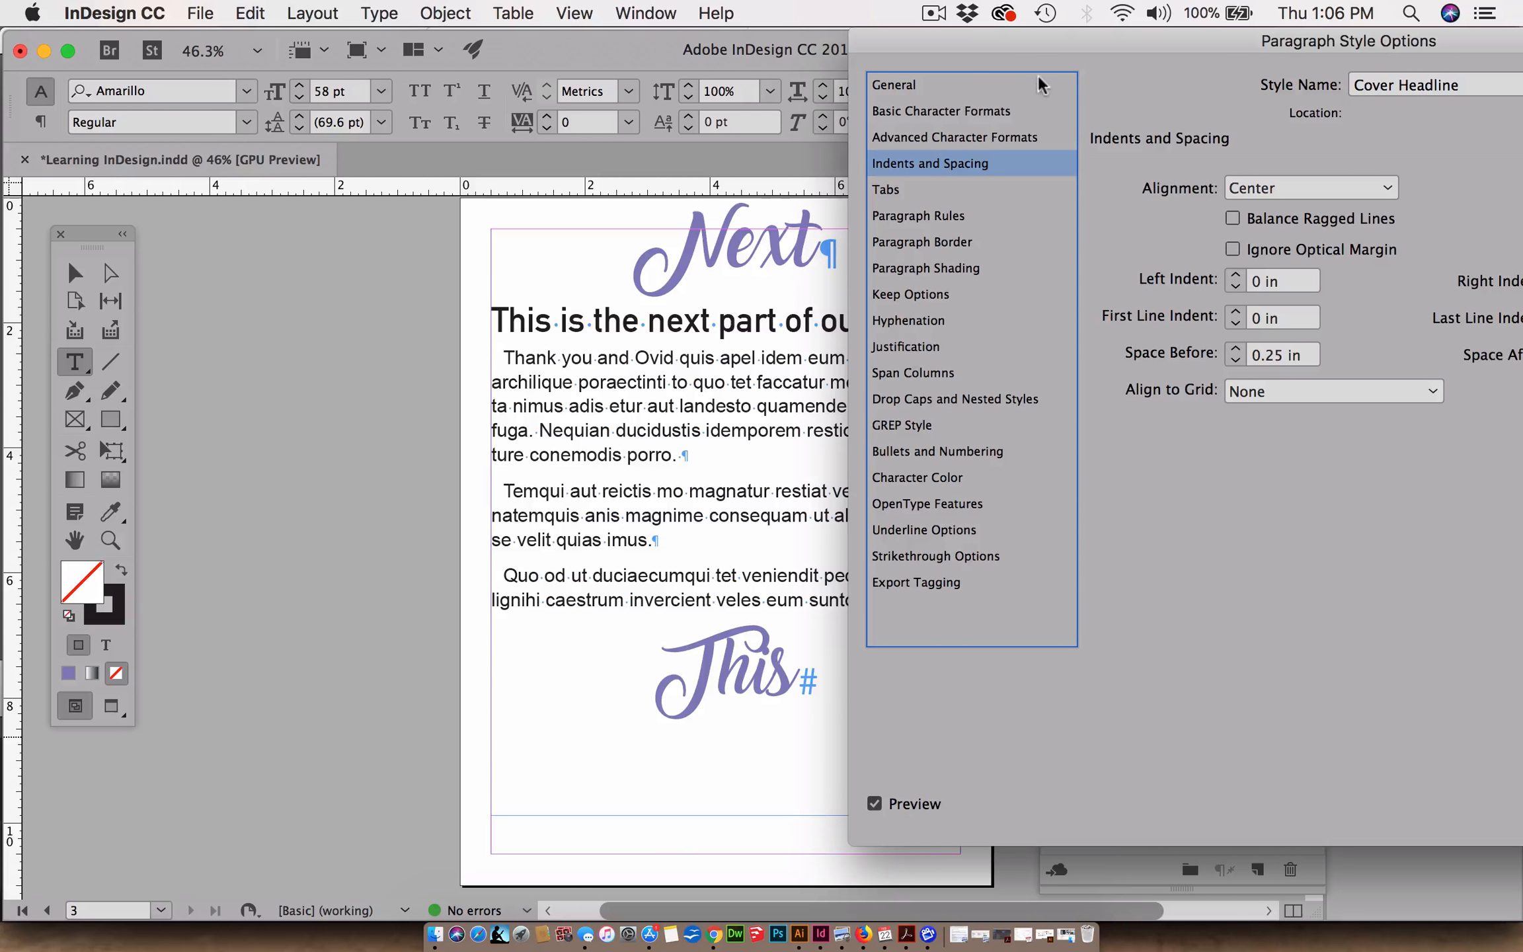
{"action": "left_click_drag", "start_coordinate": [1018, 49], "coordinate": [465, 50]}
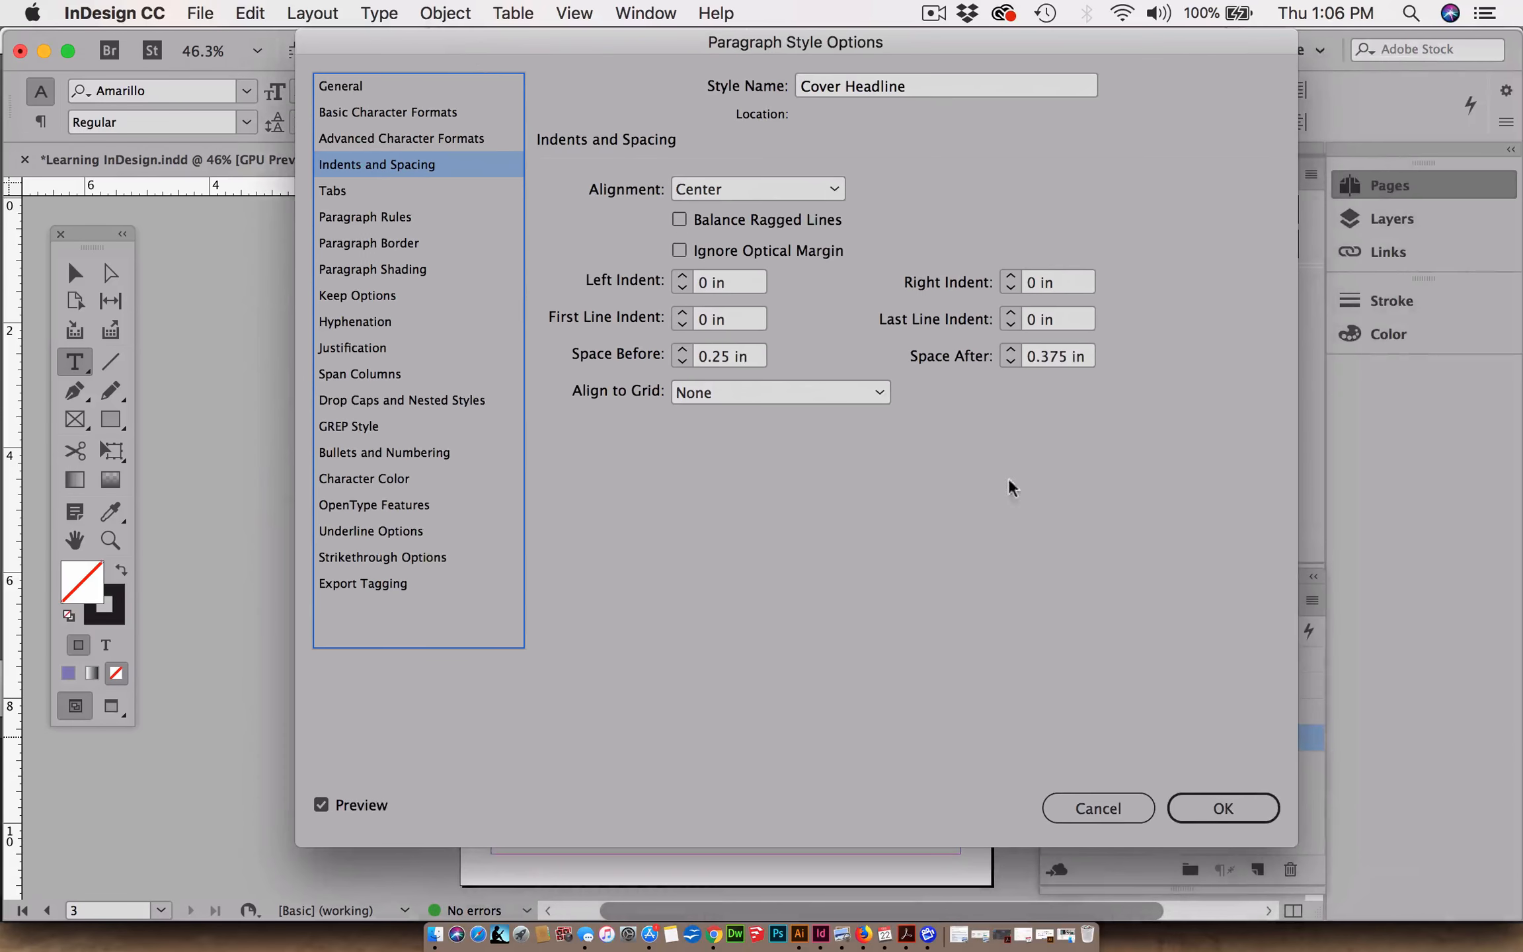
{"action": "left_click", "coordinate": [1220, 808]}
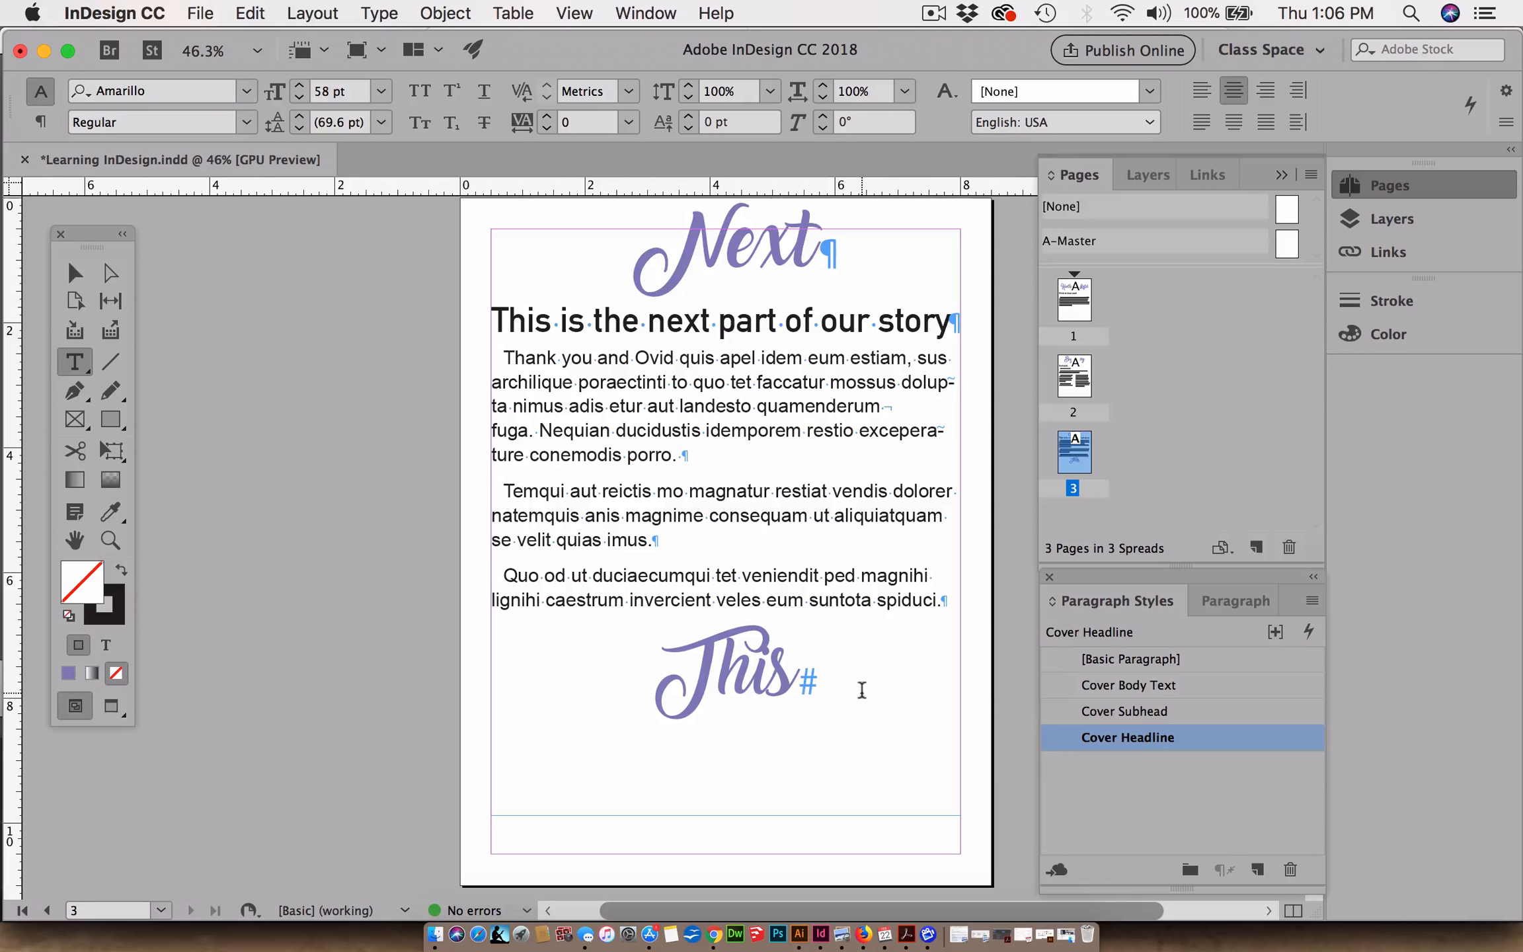
Below the "This" headline, add a Cover Subhead paragraph reading "I receive the best." and start a new paragraph after it.
{"action": "left_click", "coordinate": [796, 684]}
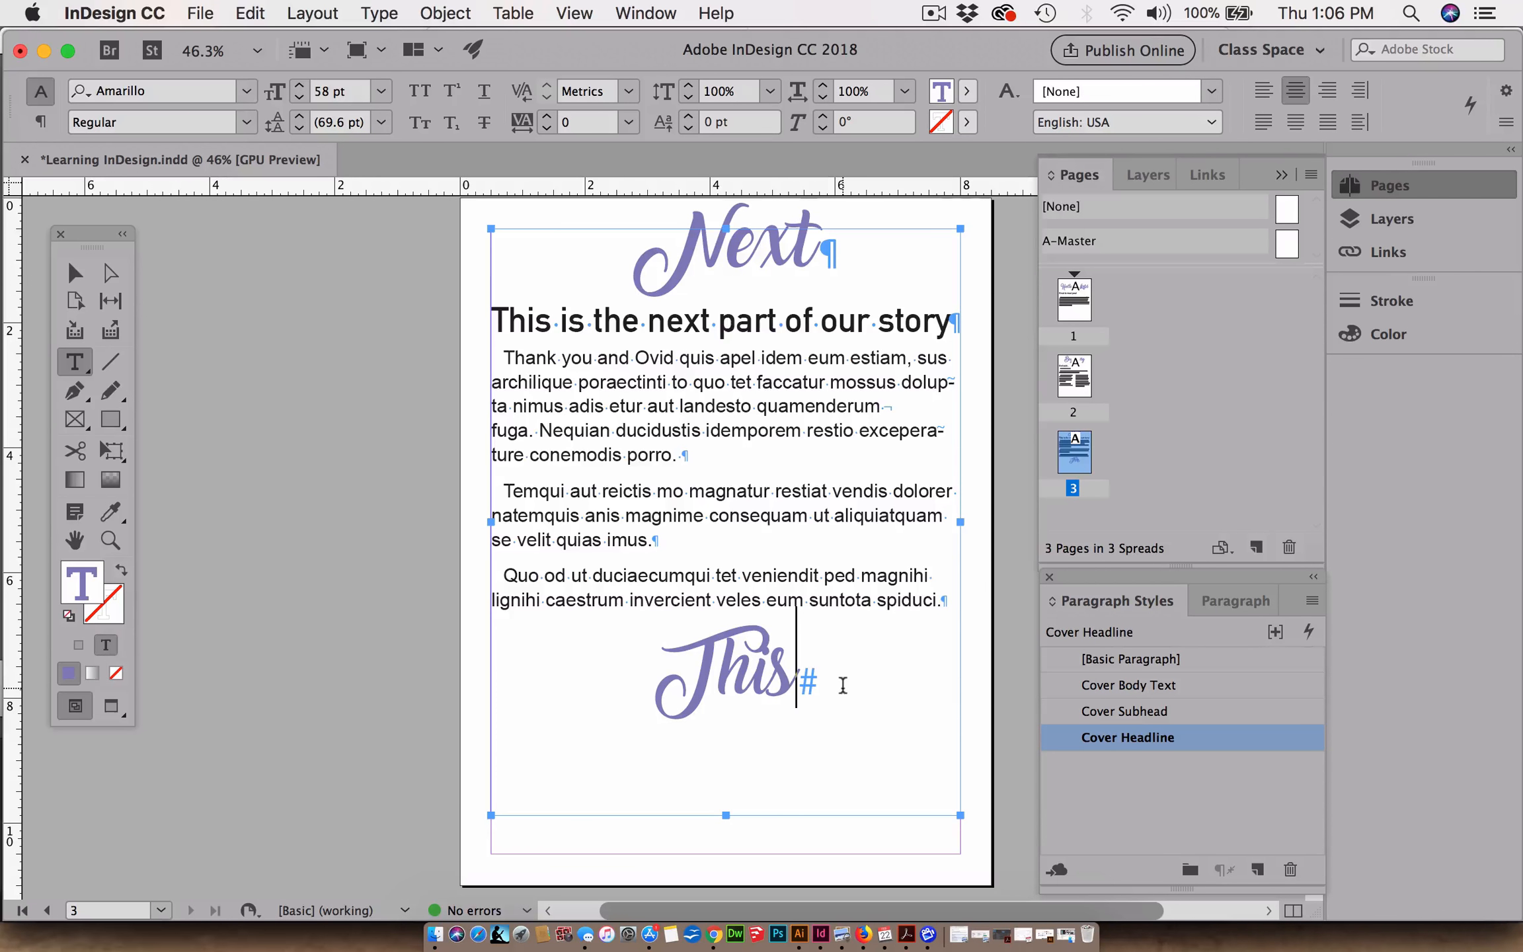
{"action": "key", "text": "Return"}
{"action": "left_click", "coordinate": [1087, 717]}
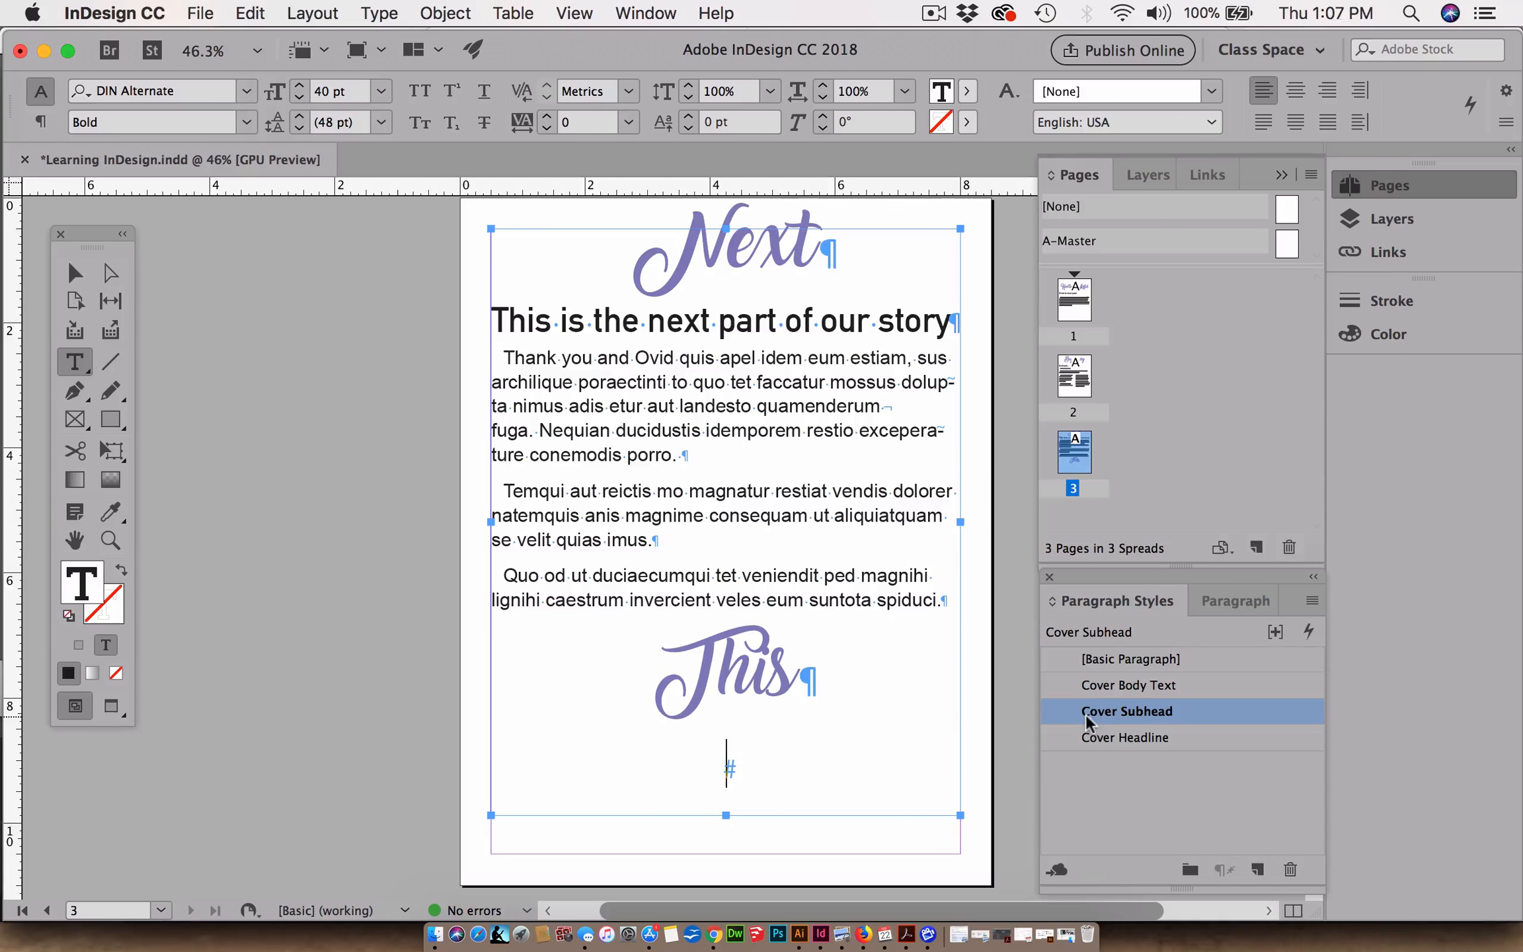
{"action": "key", "text": "super+shift+l"}
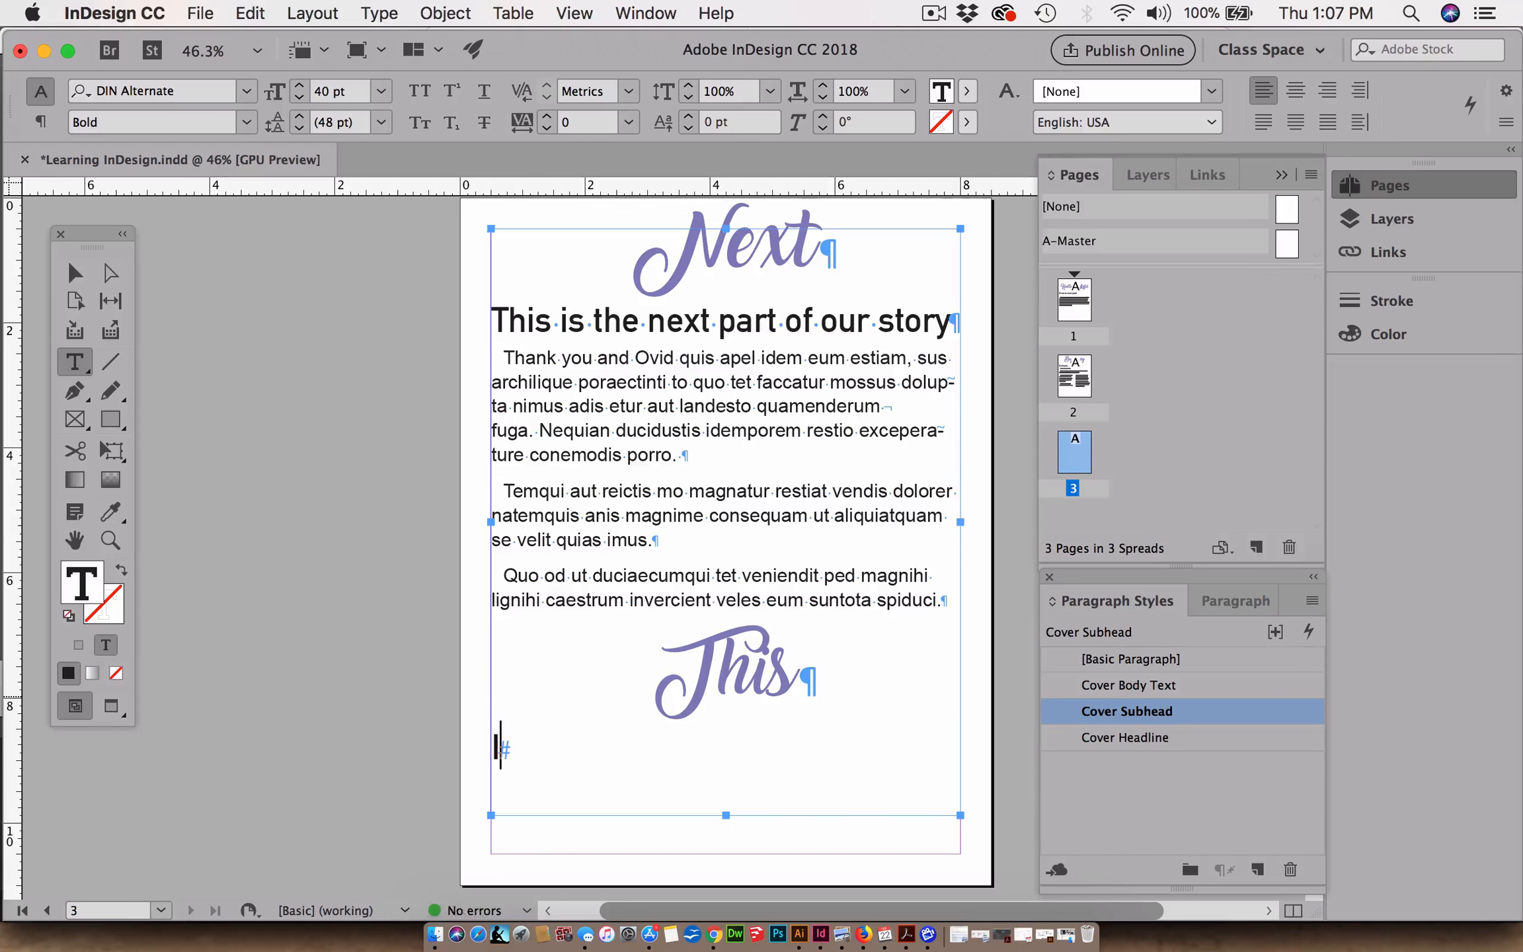
{"action": "type", "text": "I receive "}
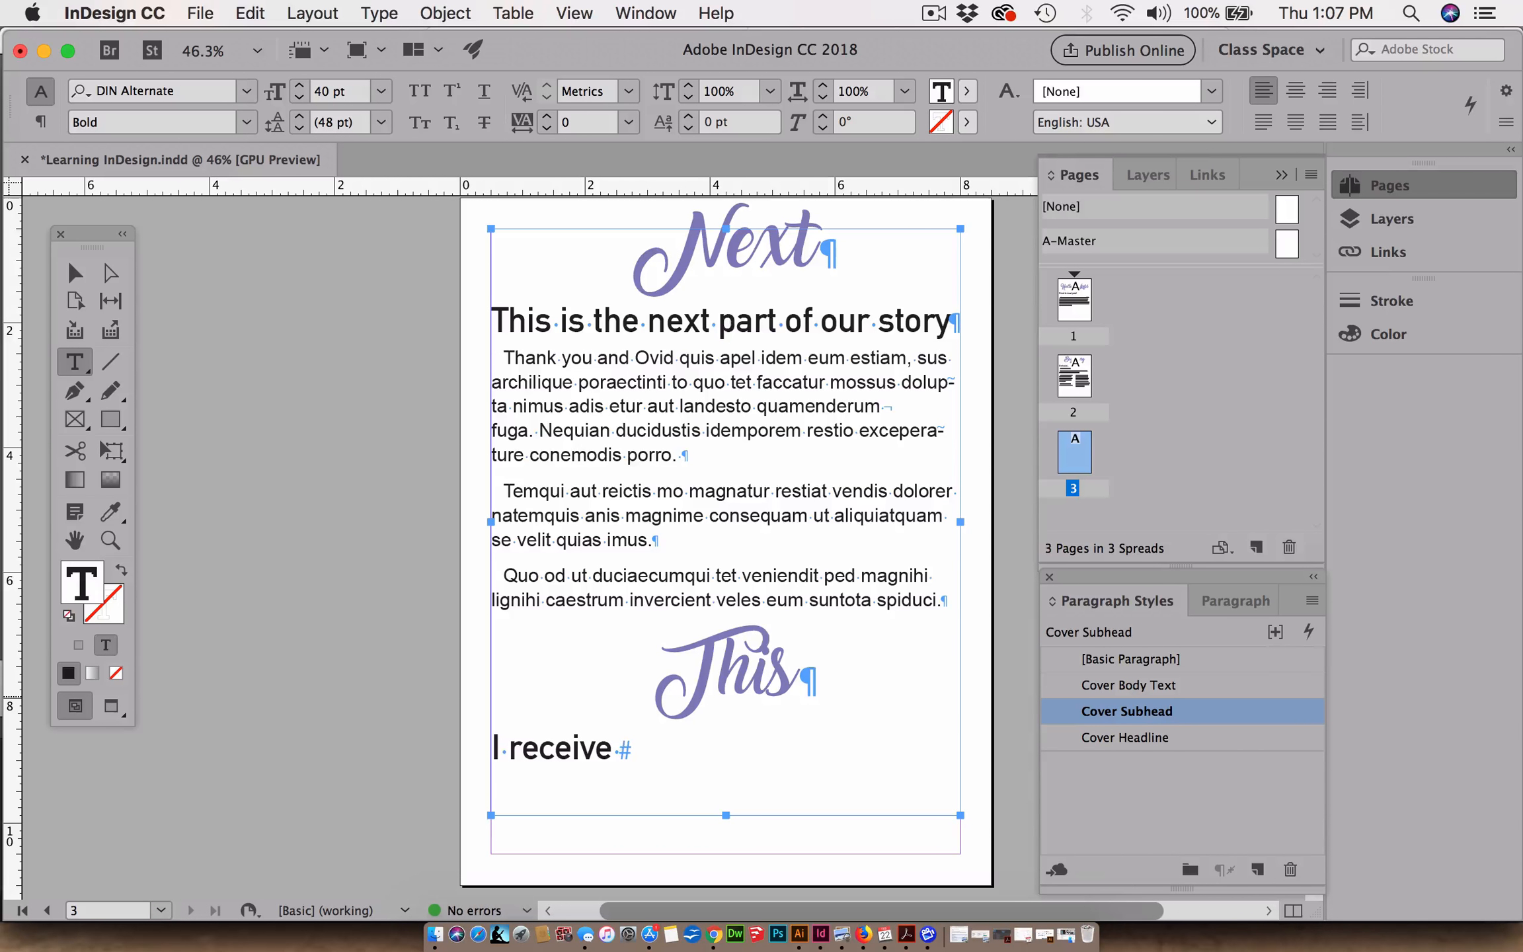
{"action": "type", "text": "the b"}
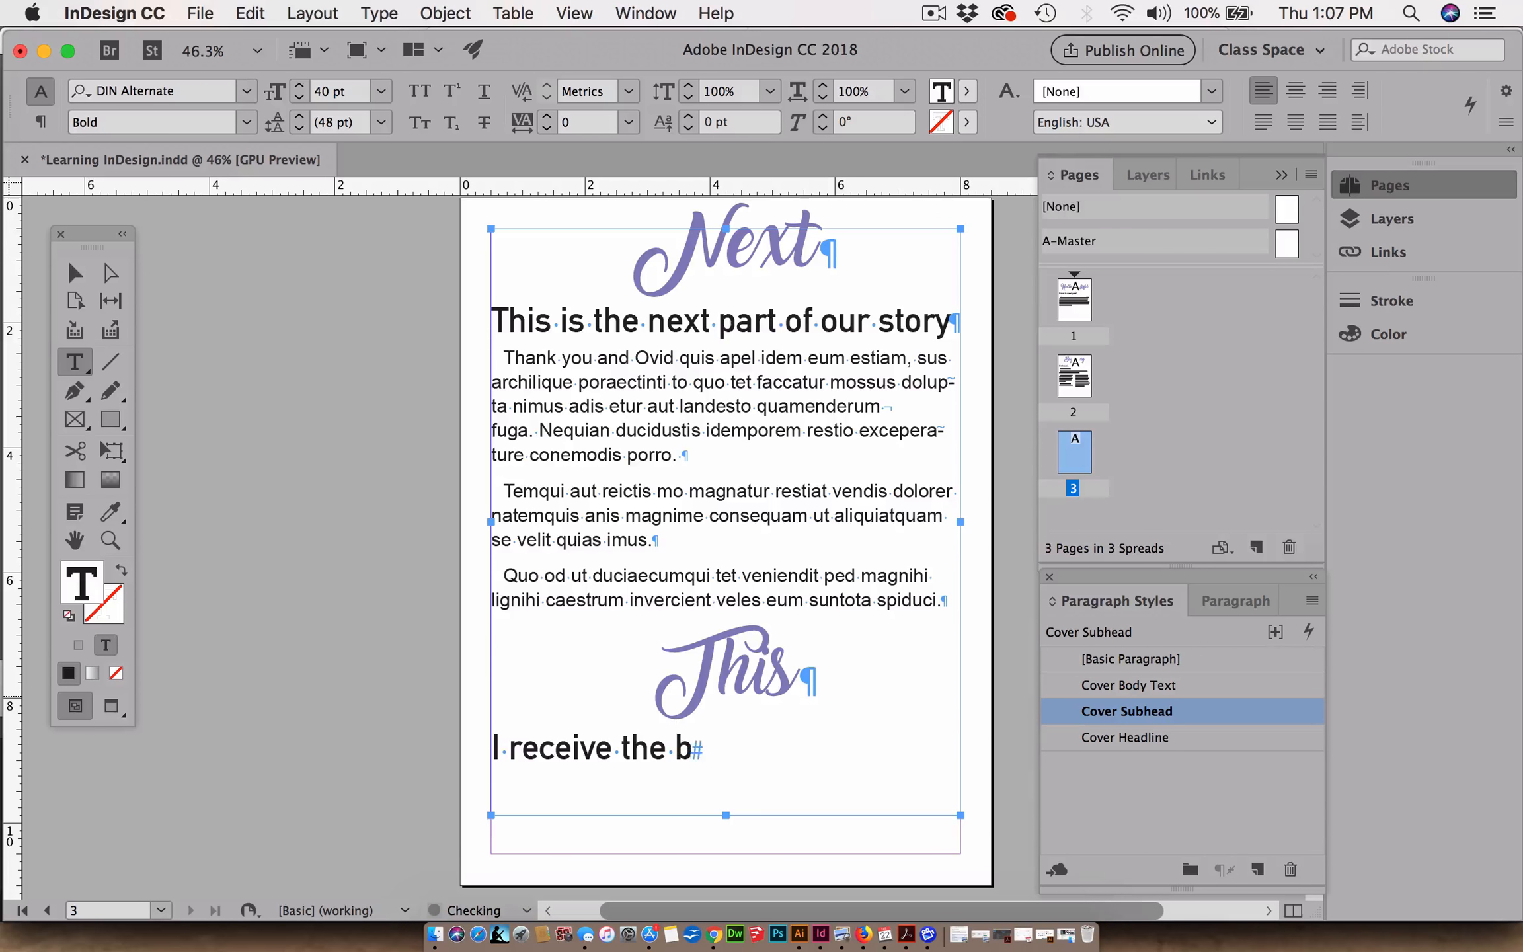
{"action": "type", "text": "est."}
{"action": "key", "text": "Return"}
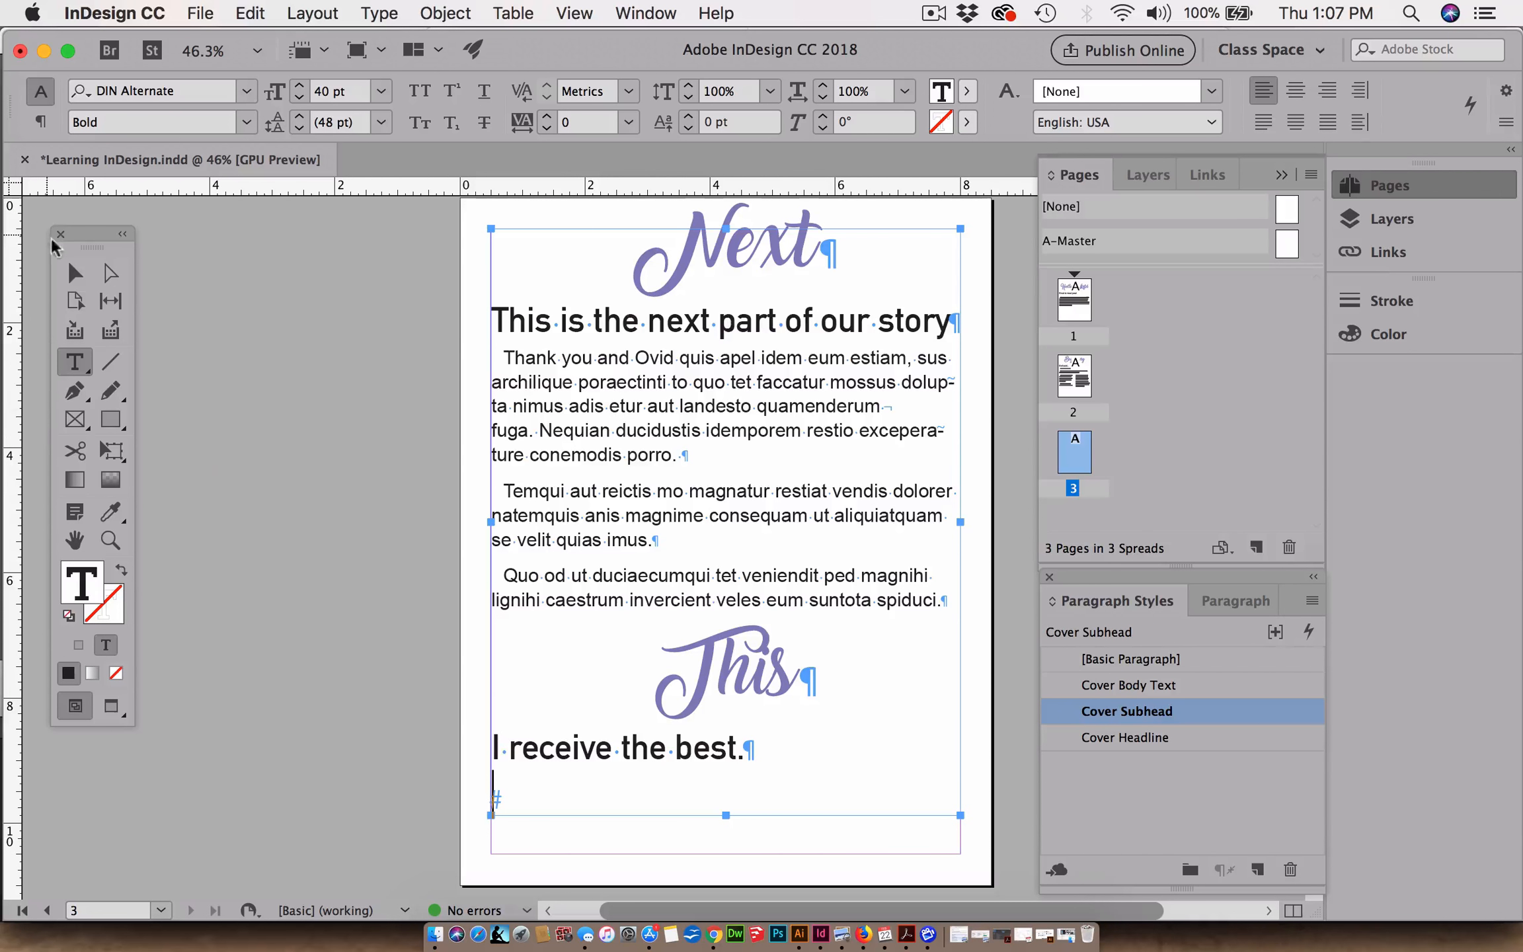
Extend the text frame to the page's lower margin at a height of 10 in and return to the Type tool.
{"action": "left_click", "coordinate": [75, 273]}
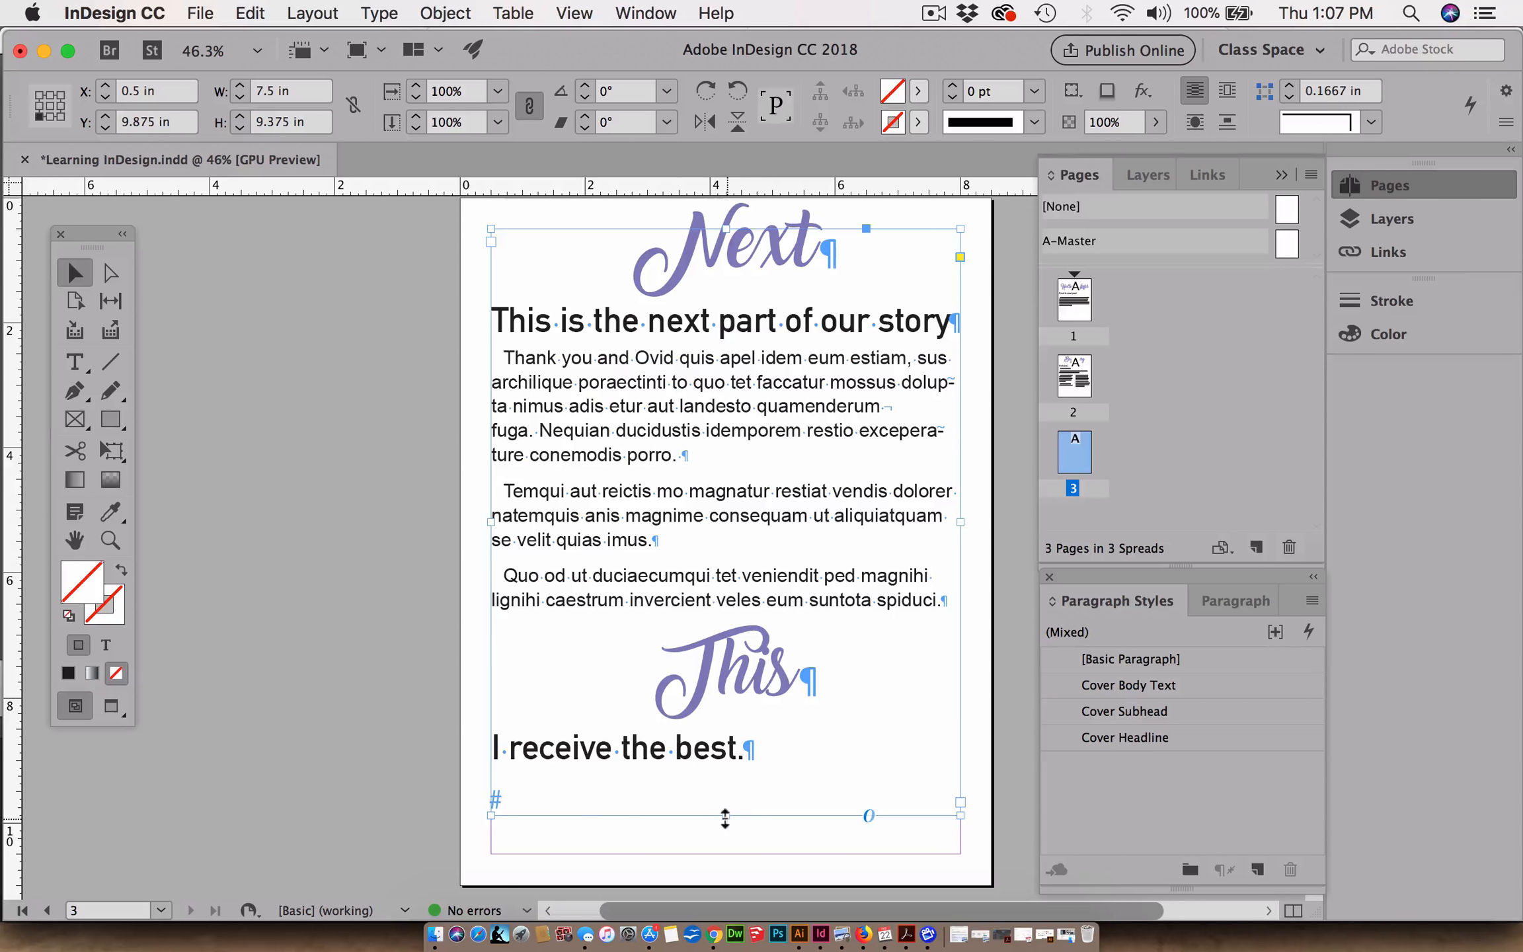
{"action": "left_click_drag", "start_coordinate": [726, 815], "coordinate": [725, 853]}
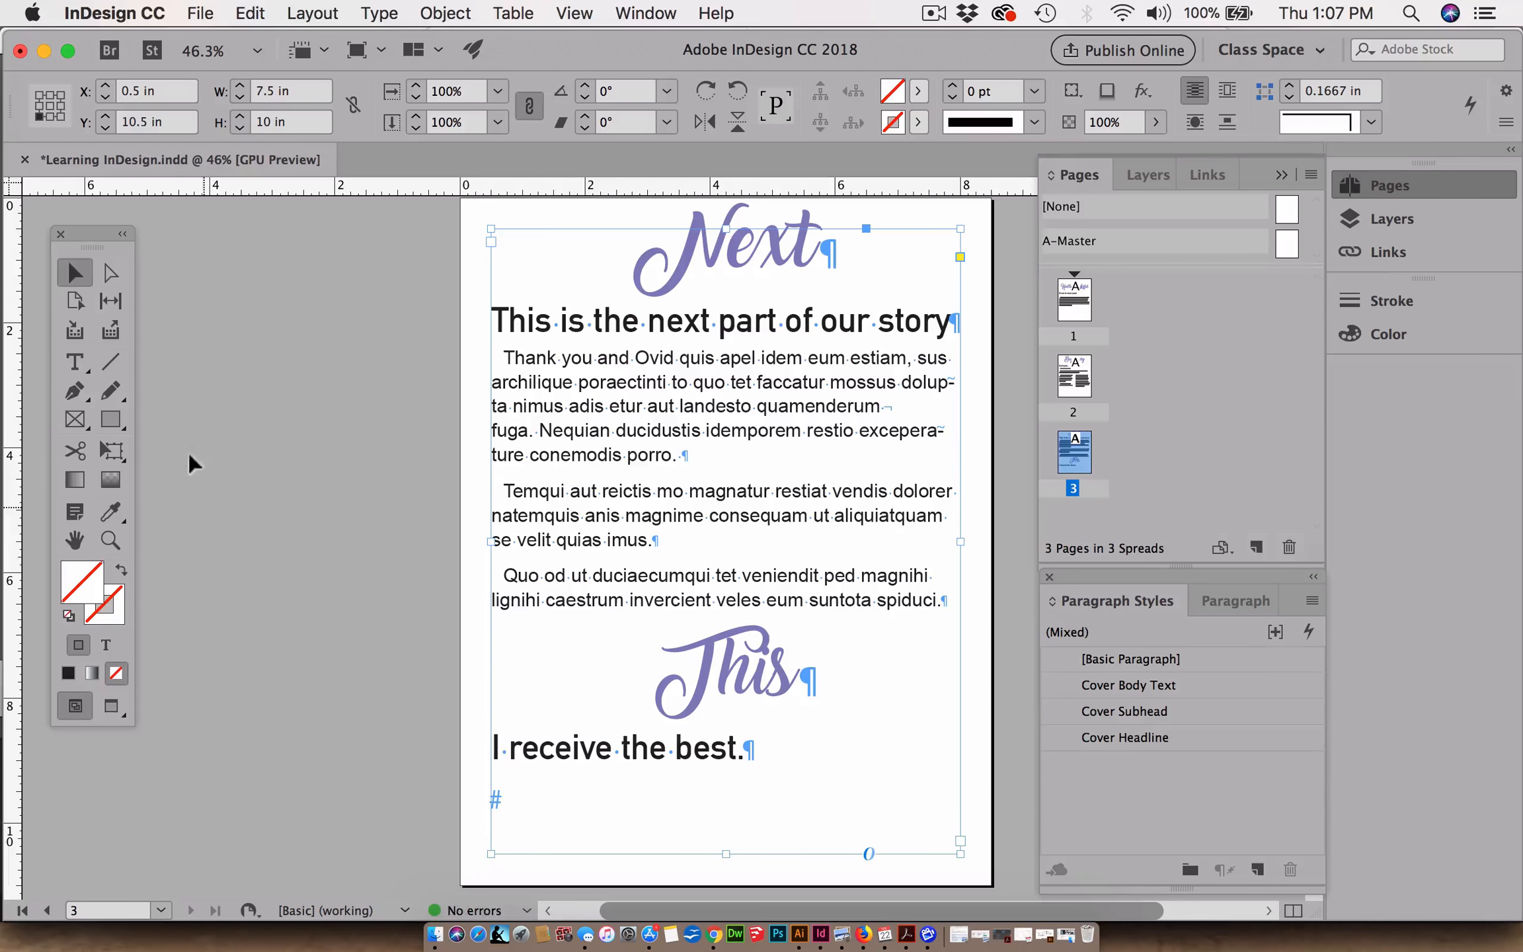
{"action": "left_click", "coordinate": [79, 363]}
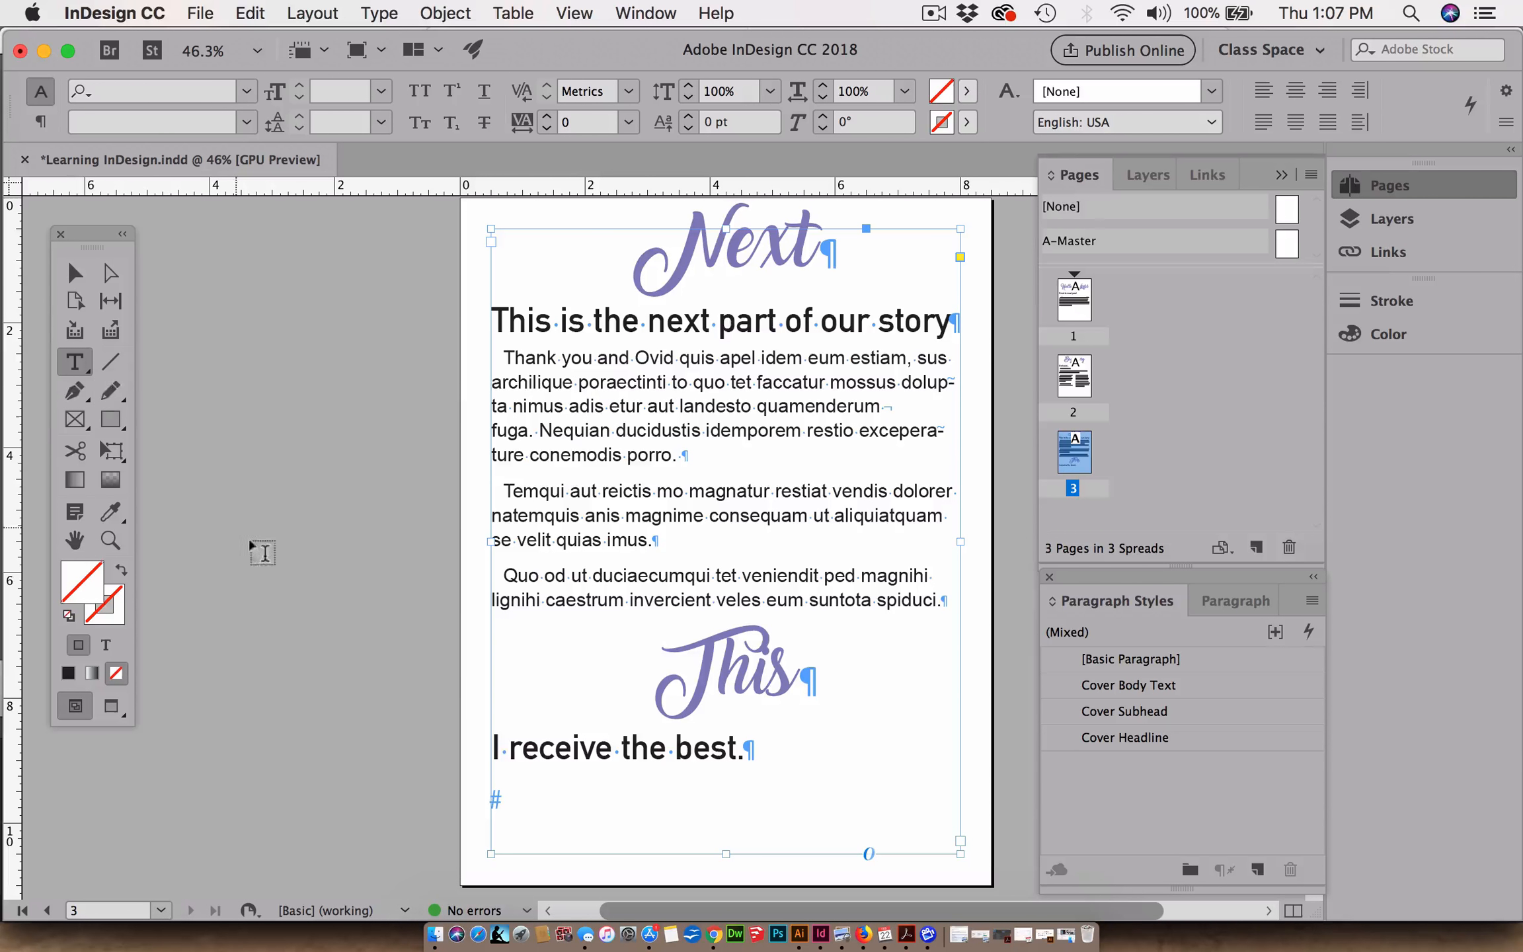
In the empty last paragraph, apply the Cover Body Text style and enter "This is the correct way to work with text in InDesign!".
{"action": "left_click", "coordinate": [488, 793]}
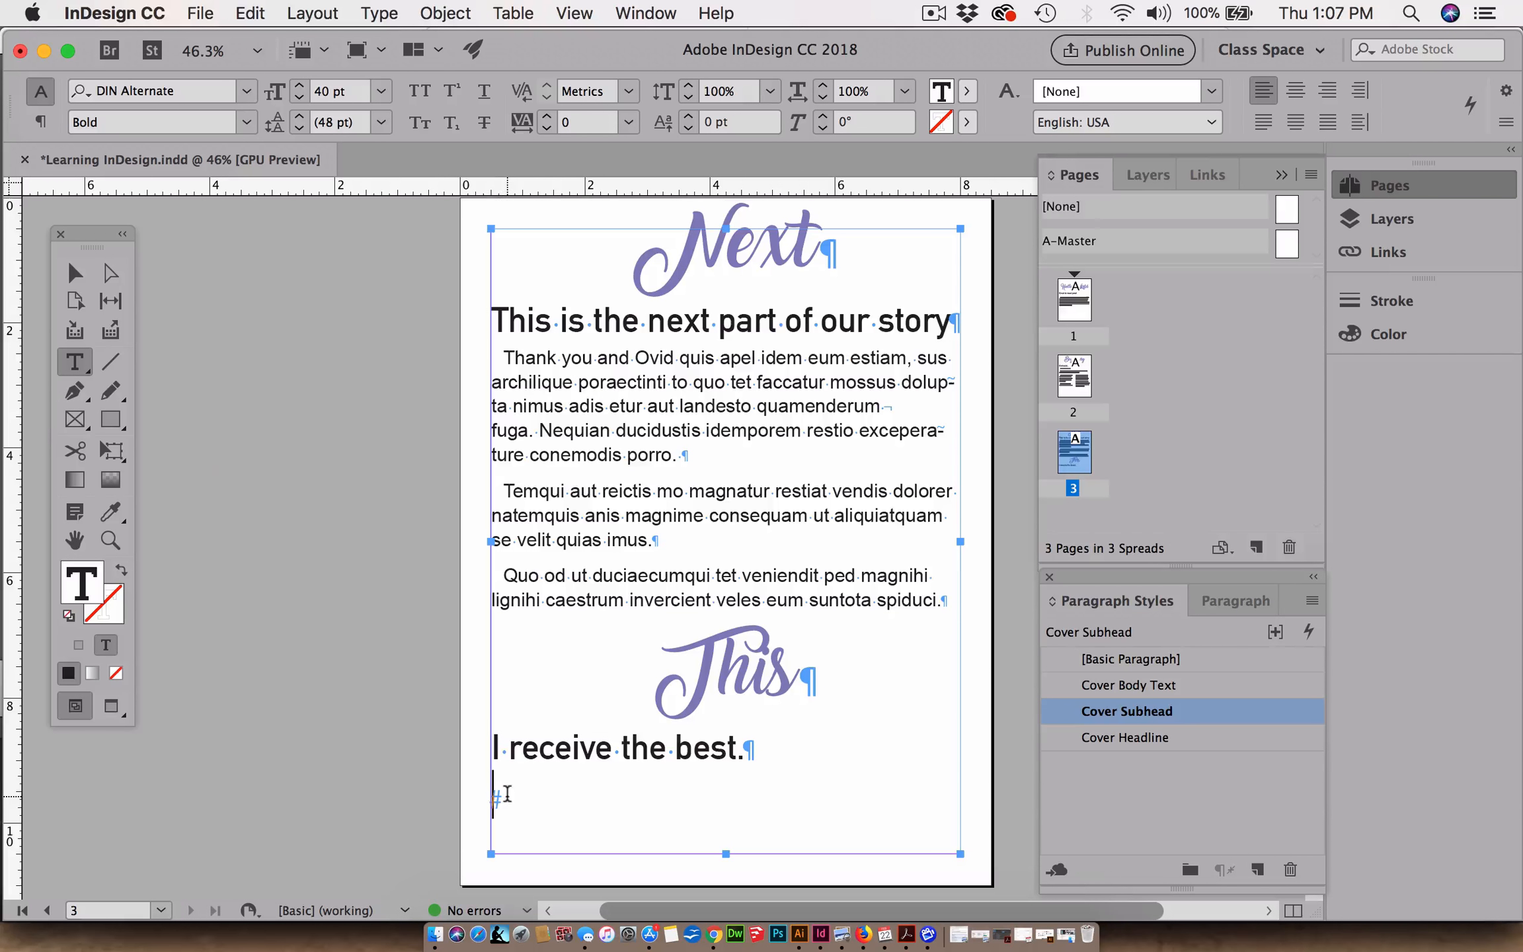
{"action": "left_click", "coordinate": [1153, 687]}
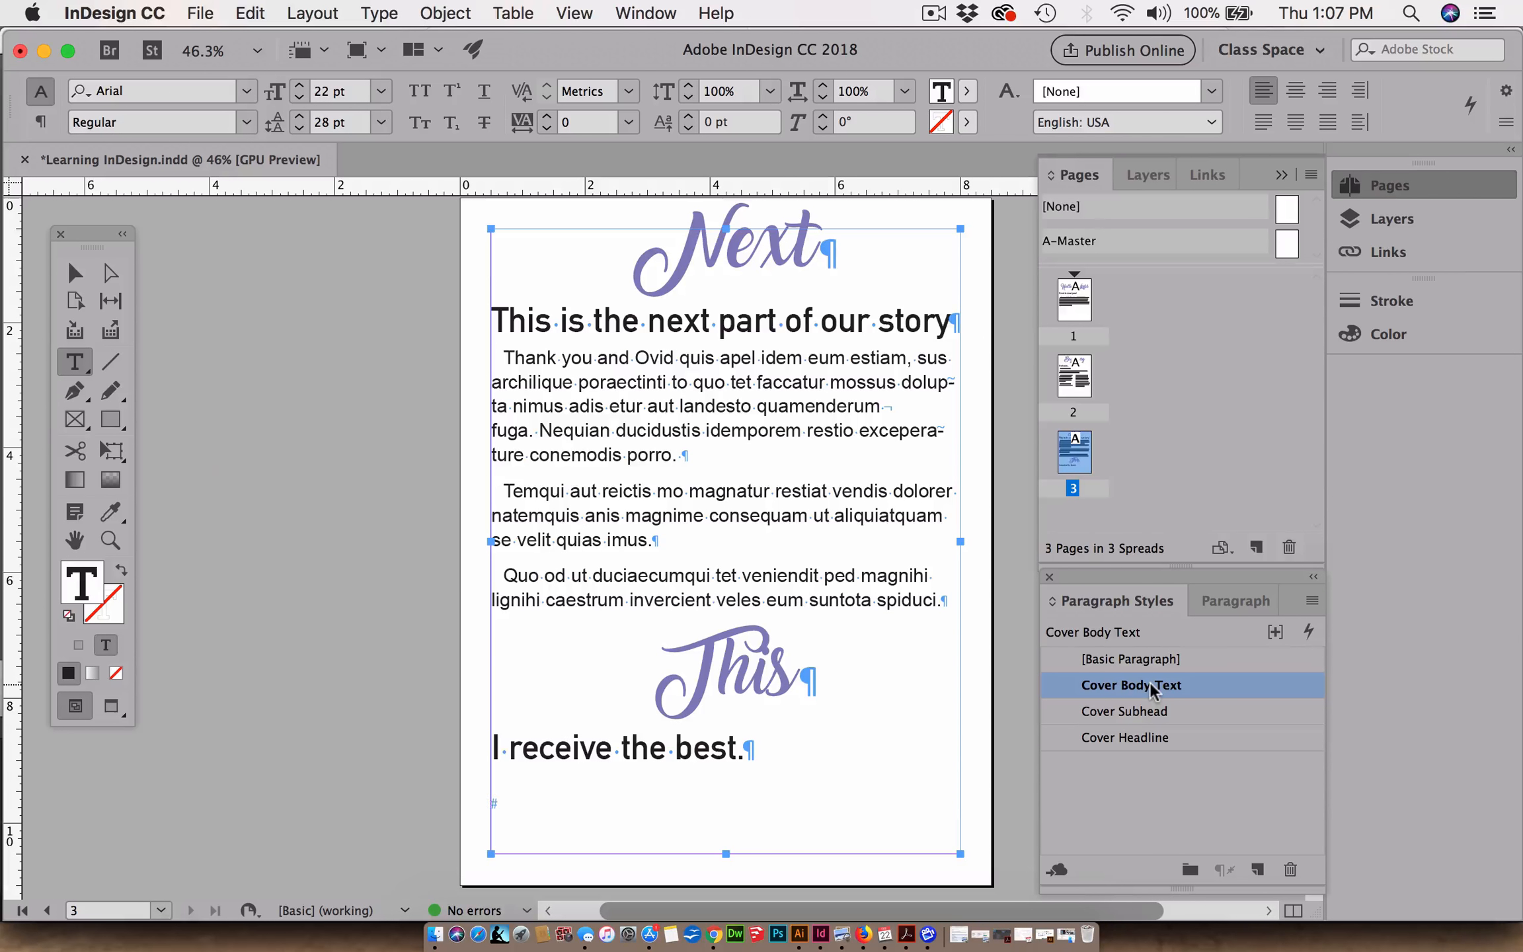
{"action": "type", "text": "THis"}
{"action": "key", "text": "BackSpace"}
{"action": "key", "text": "BackSpace"}
{"action": "key", "text": "BackSpace"}
{"action": "key", "text": "BackSpace"}
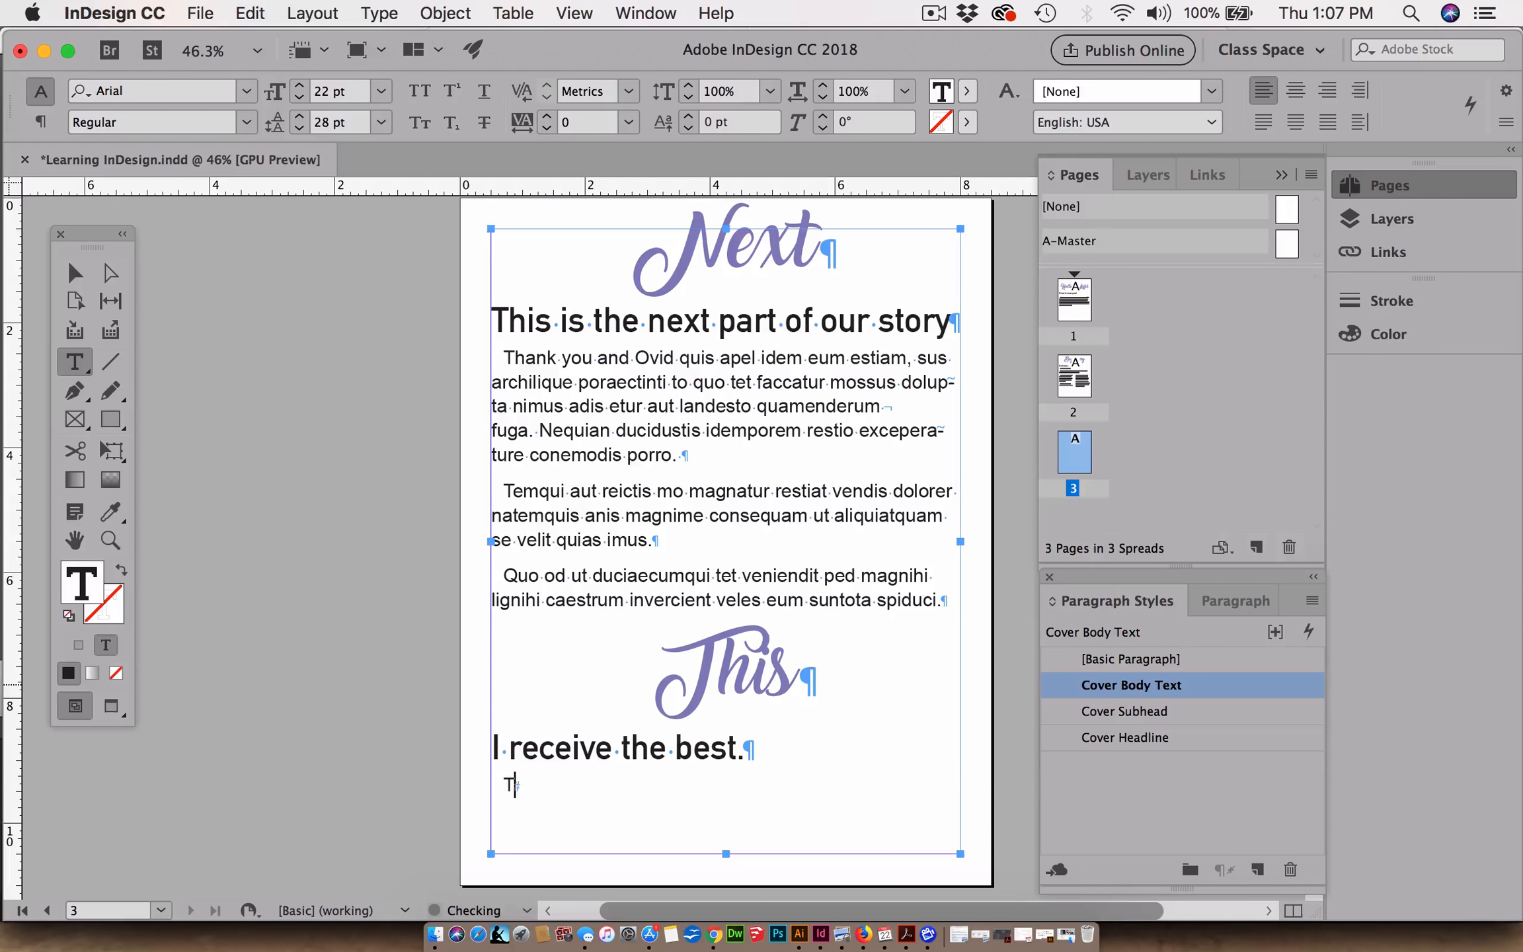
{"action": "type", "text": "his th"}
{"action": "type", "text": "is the "}
{"action": "type", "text": "cor"}
{"action": "type", "text": "rect way"}
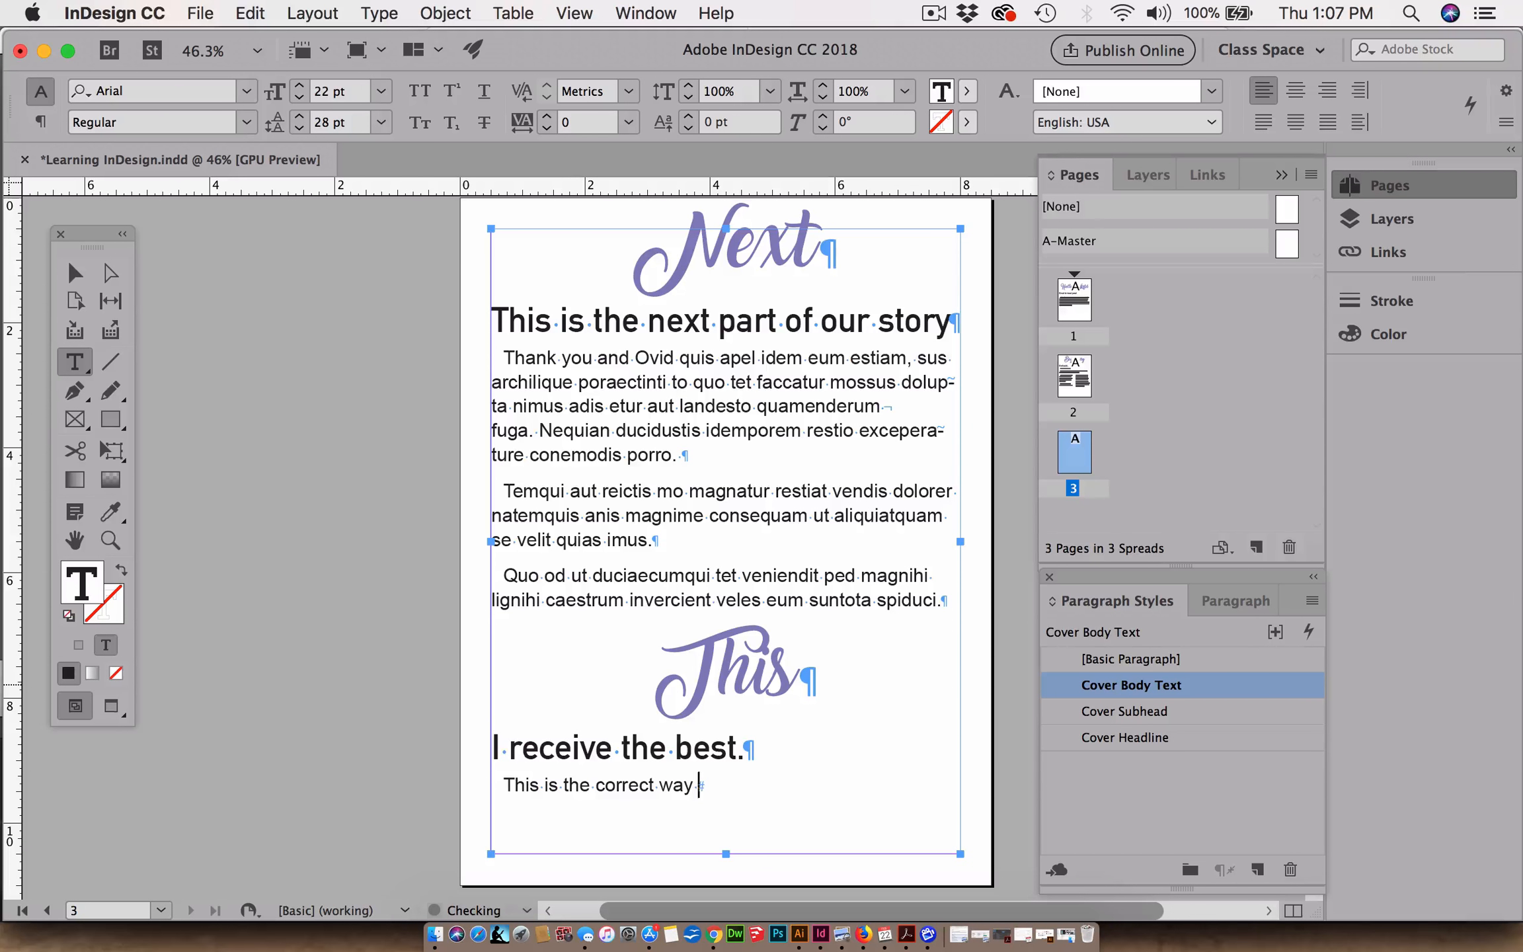
{"action": "type", "text": " to work with text i"}
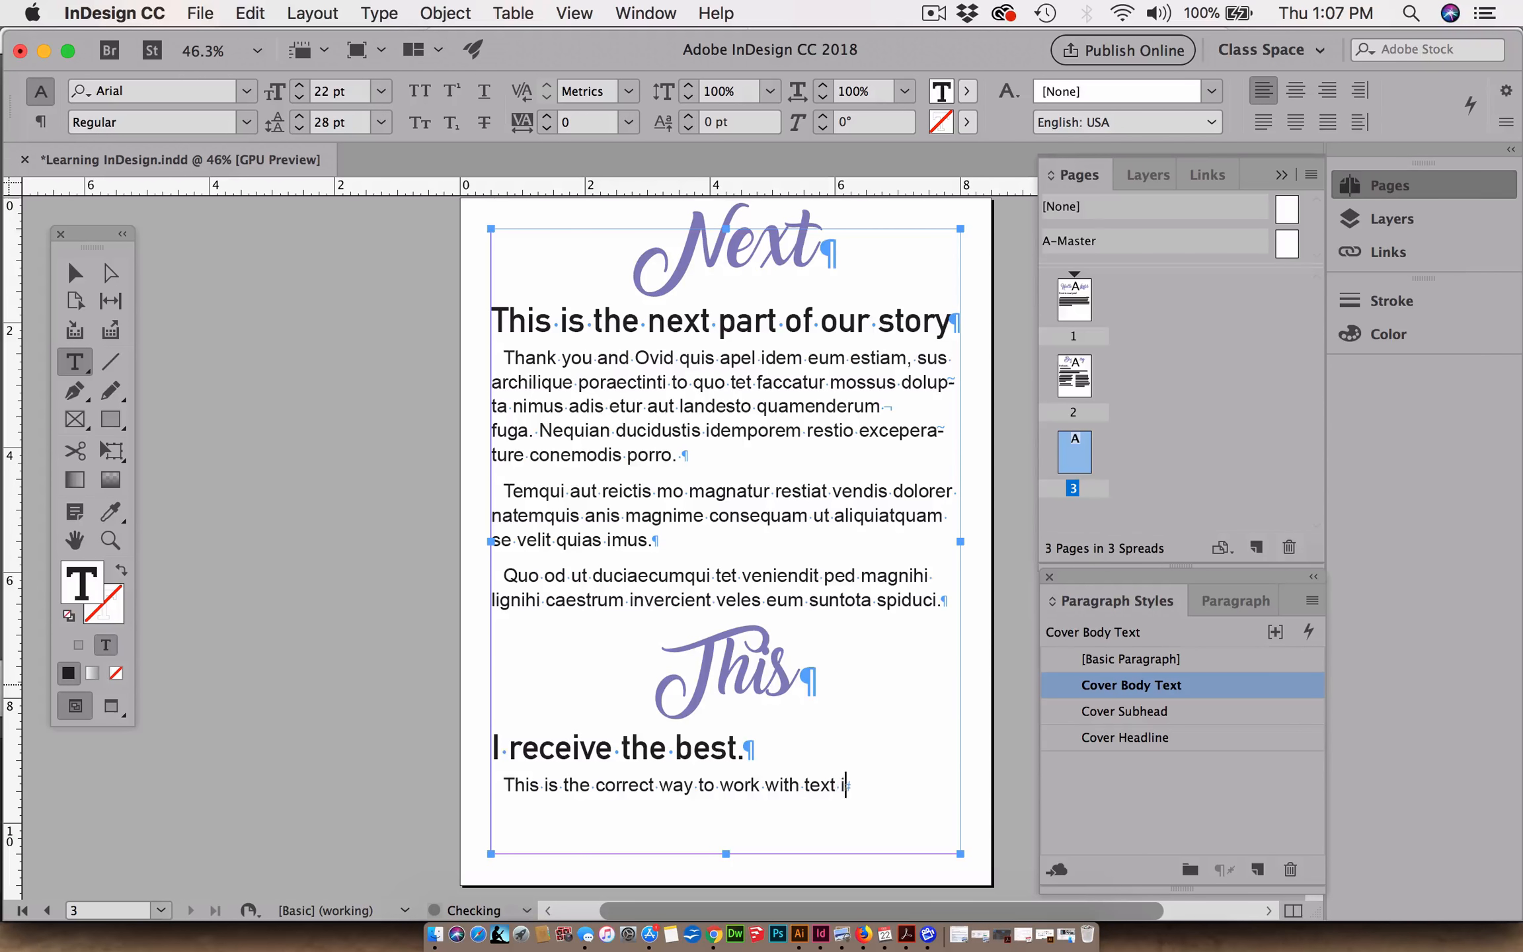
{"action": "type", "text": "n InDesign!"}
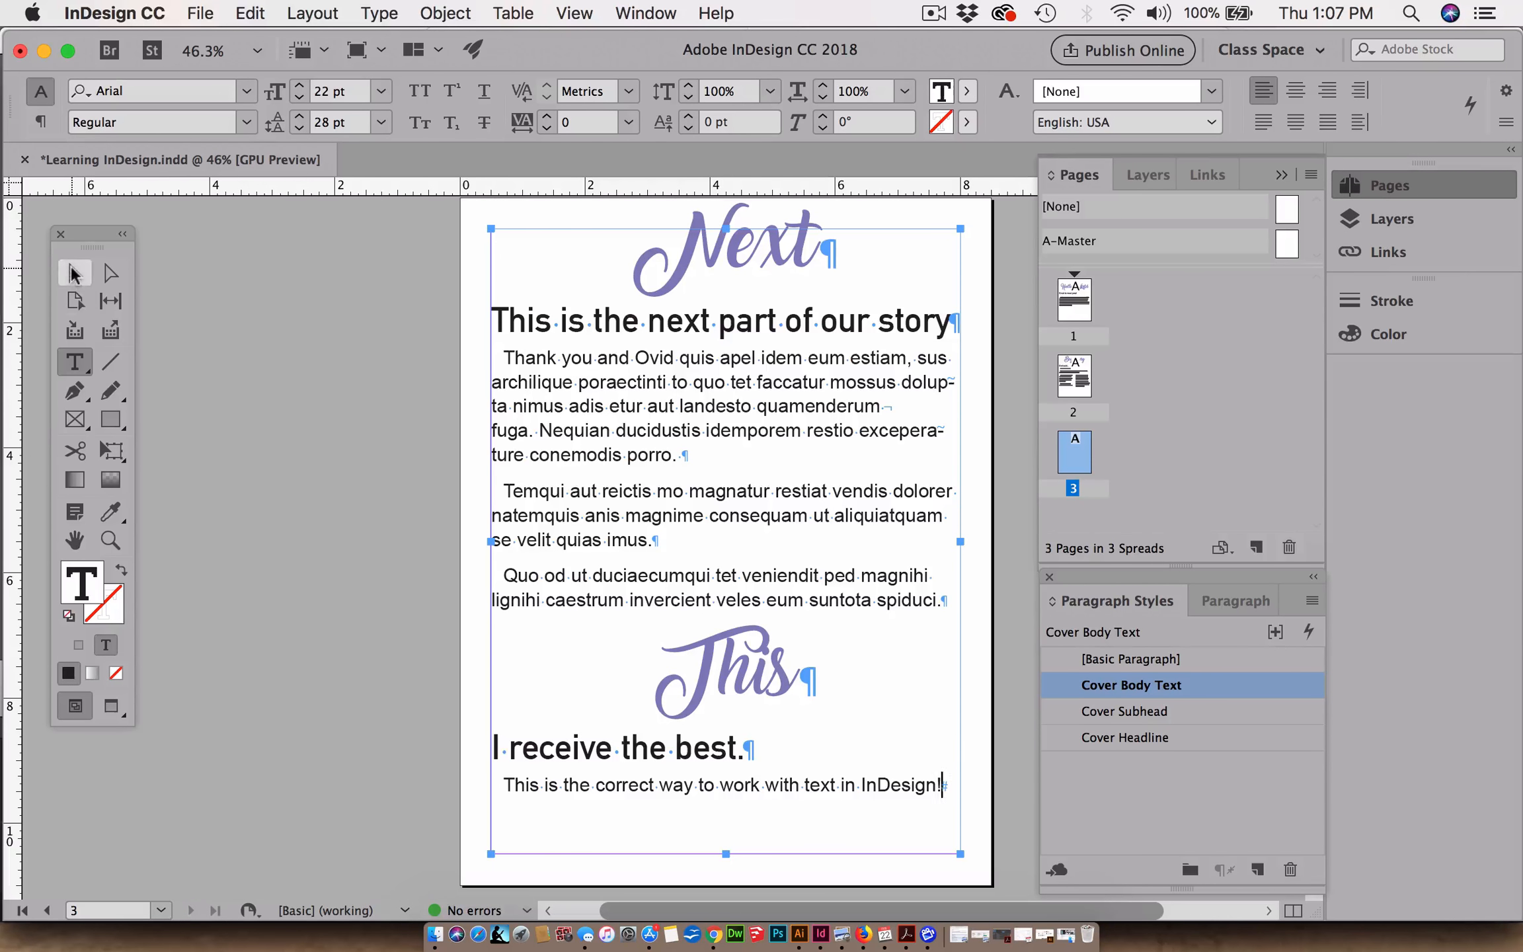
Move the text frame straight down on the page to a Y position of about 10.82 in.
{"action": "left_click", "coordinate": [72, 272]}
{"action": "left_click", "coordinate": [423, 472]}
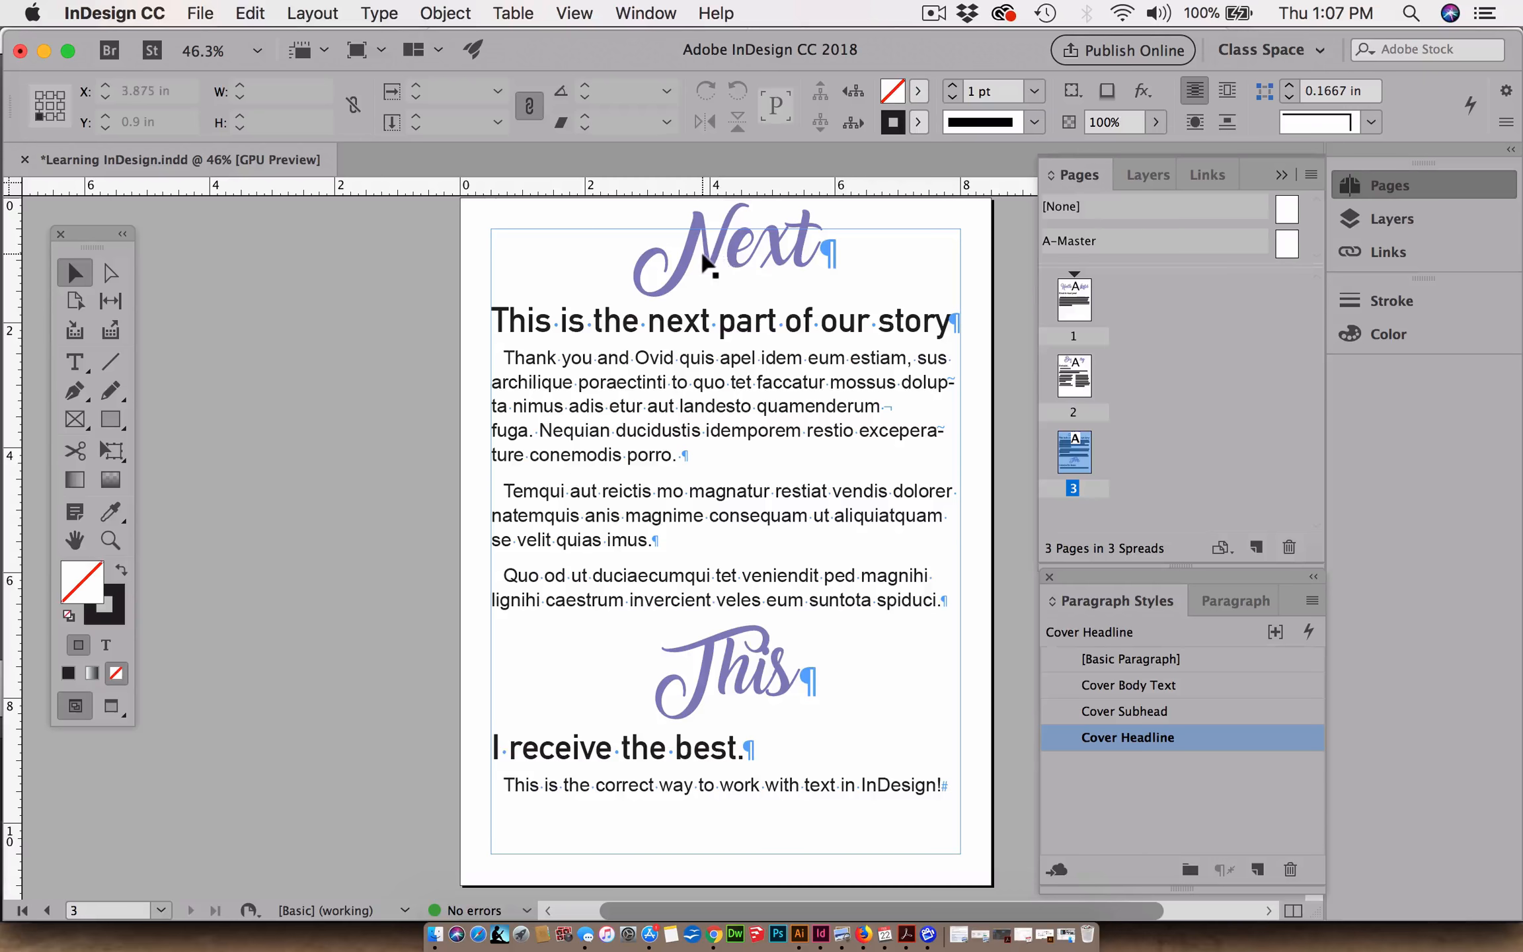
{"action": "left_click", "coordinate": [704, 259]}
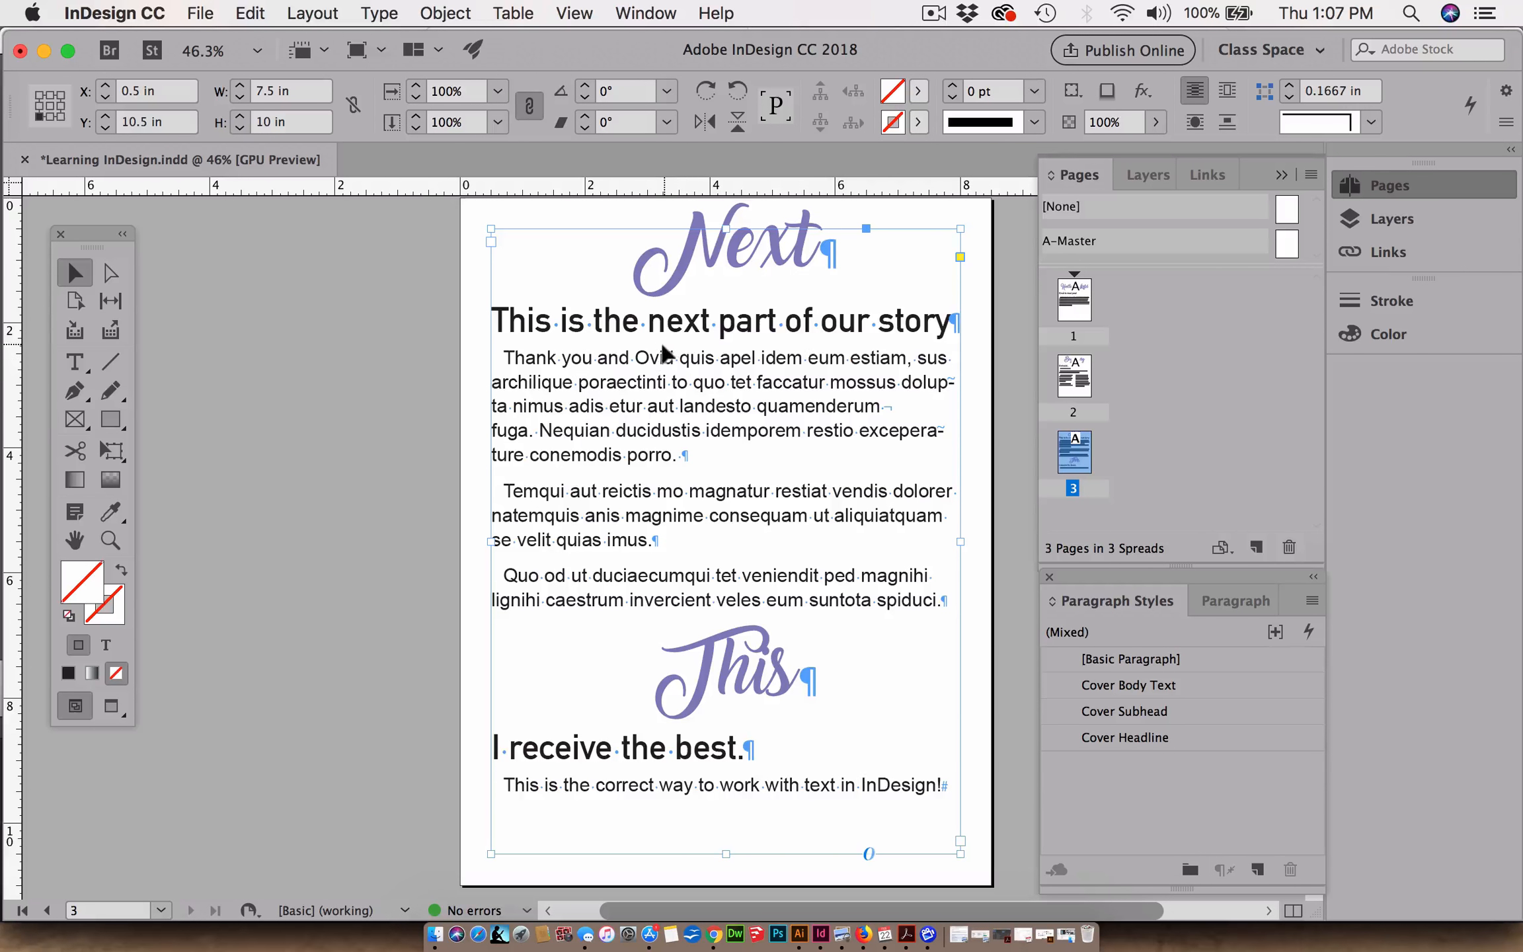
{"action": "left_click_drag", "start_coordinate": [659, 366], "coordinate": [660, 403]}
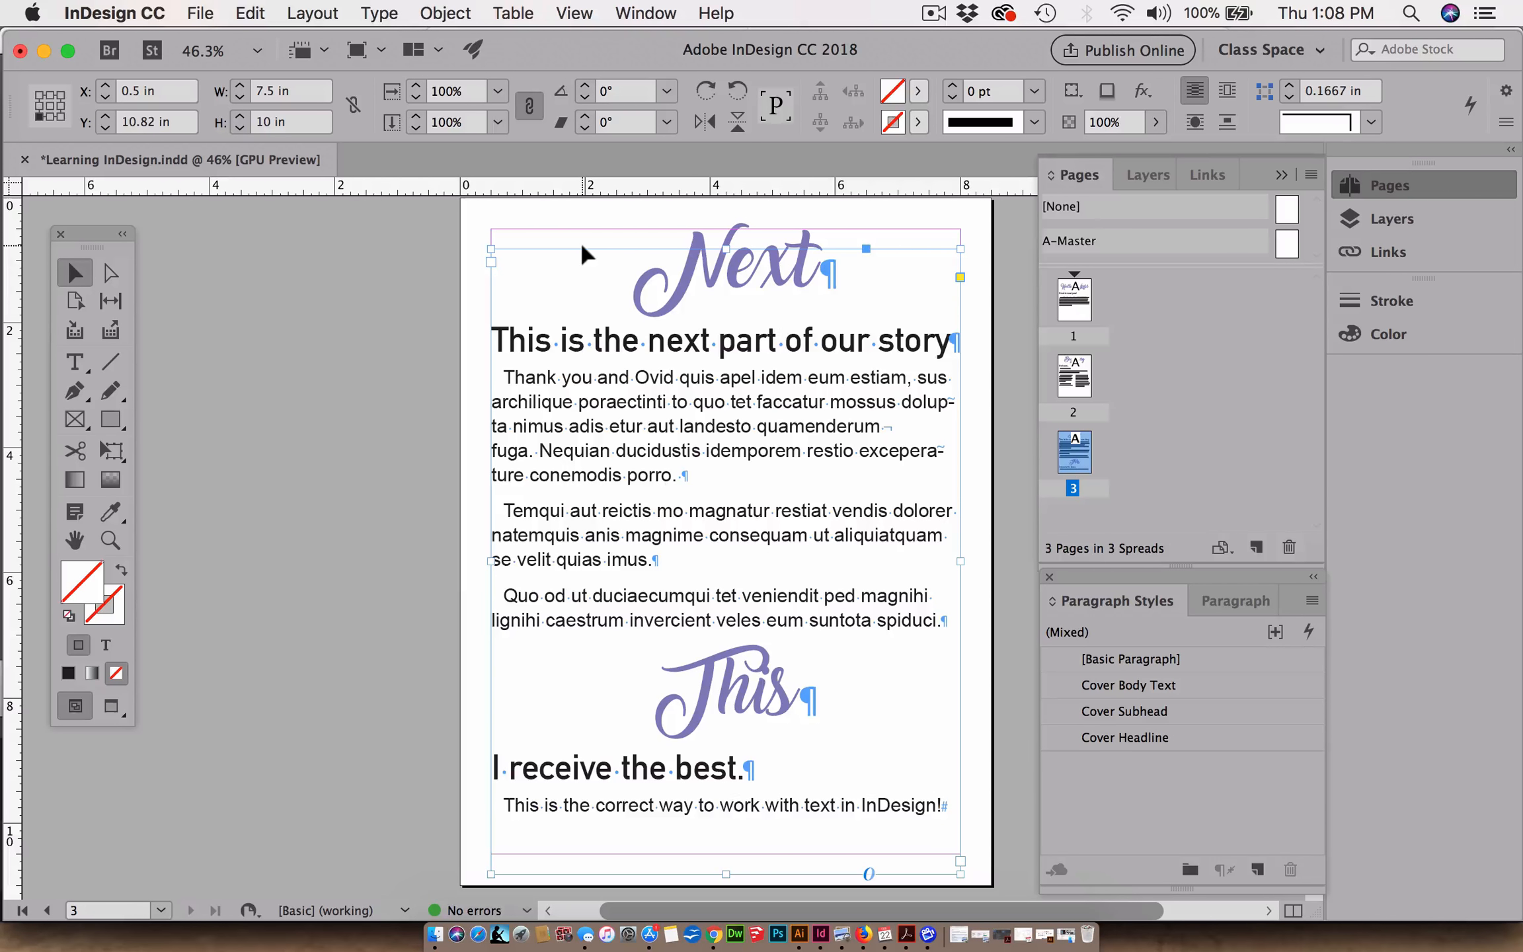
Shorten the first body paragraph, which begins "Thank you and Ovid", by deleting two passages from its middle and end.
{"action": "left_click", "coordinate": [75, 362]}
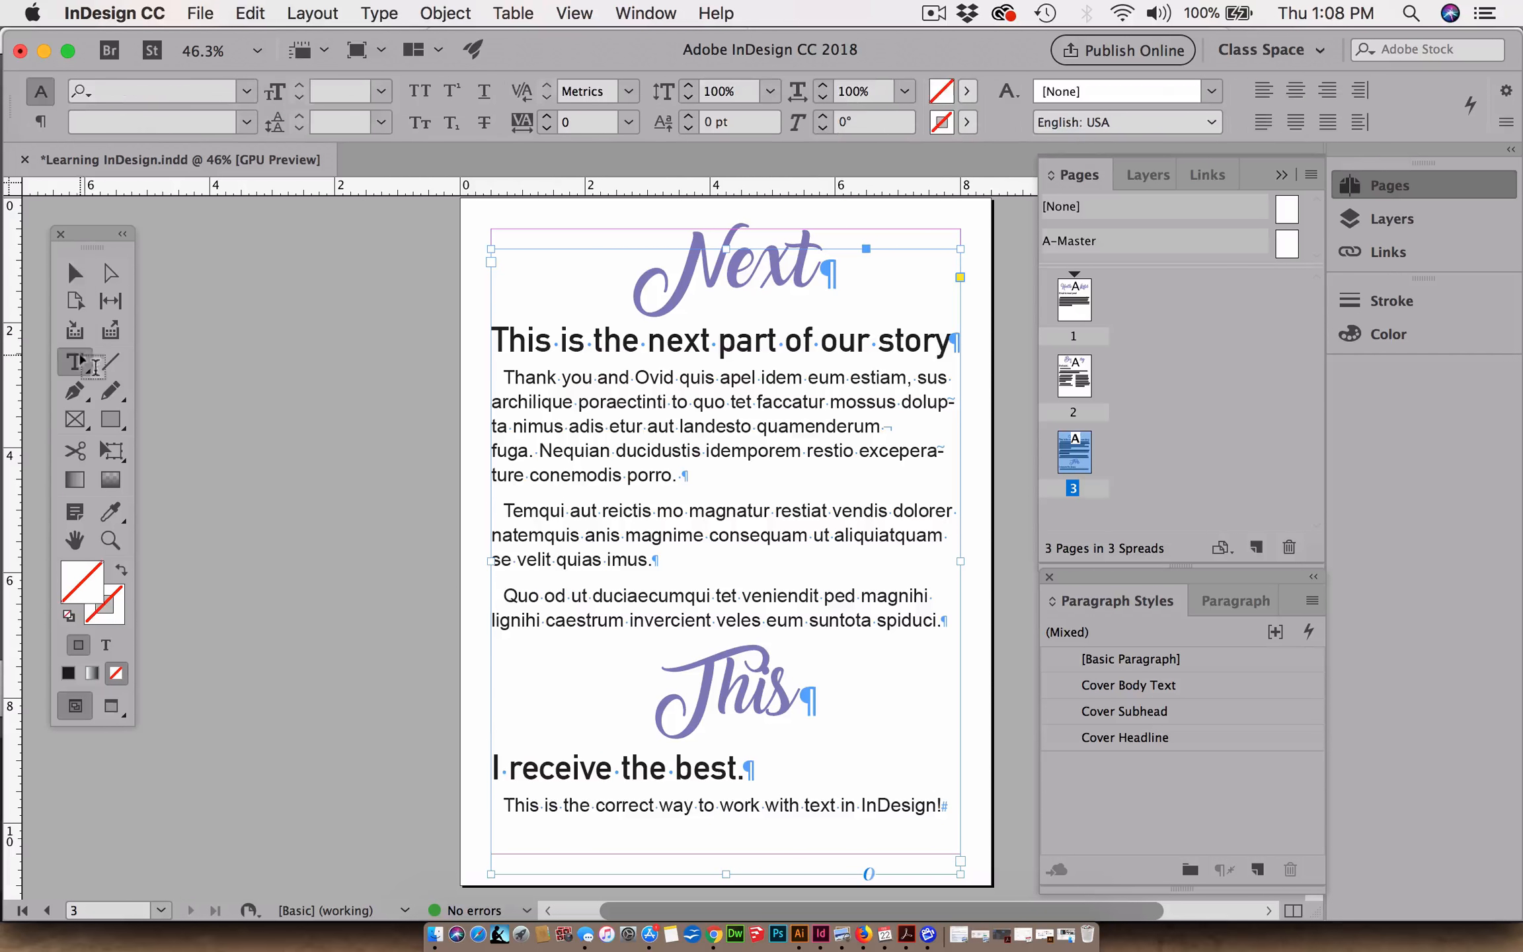
{"action": "left_click_drag", "start_coordinate": [516, 403], "coordinate": [619, 462]}
{"action": "key", "text": "BackSpace"}
{"action": "key", "text": "BackSpace"}
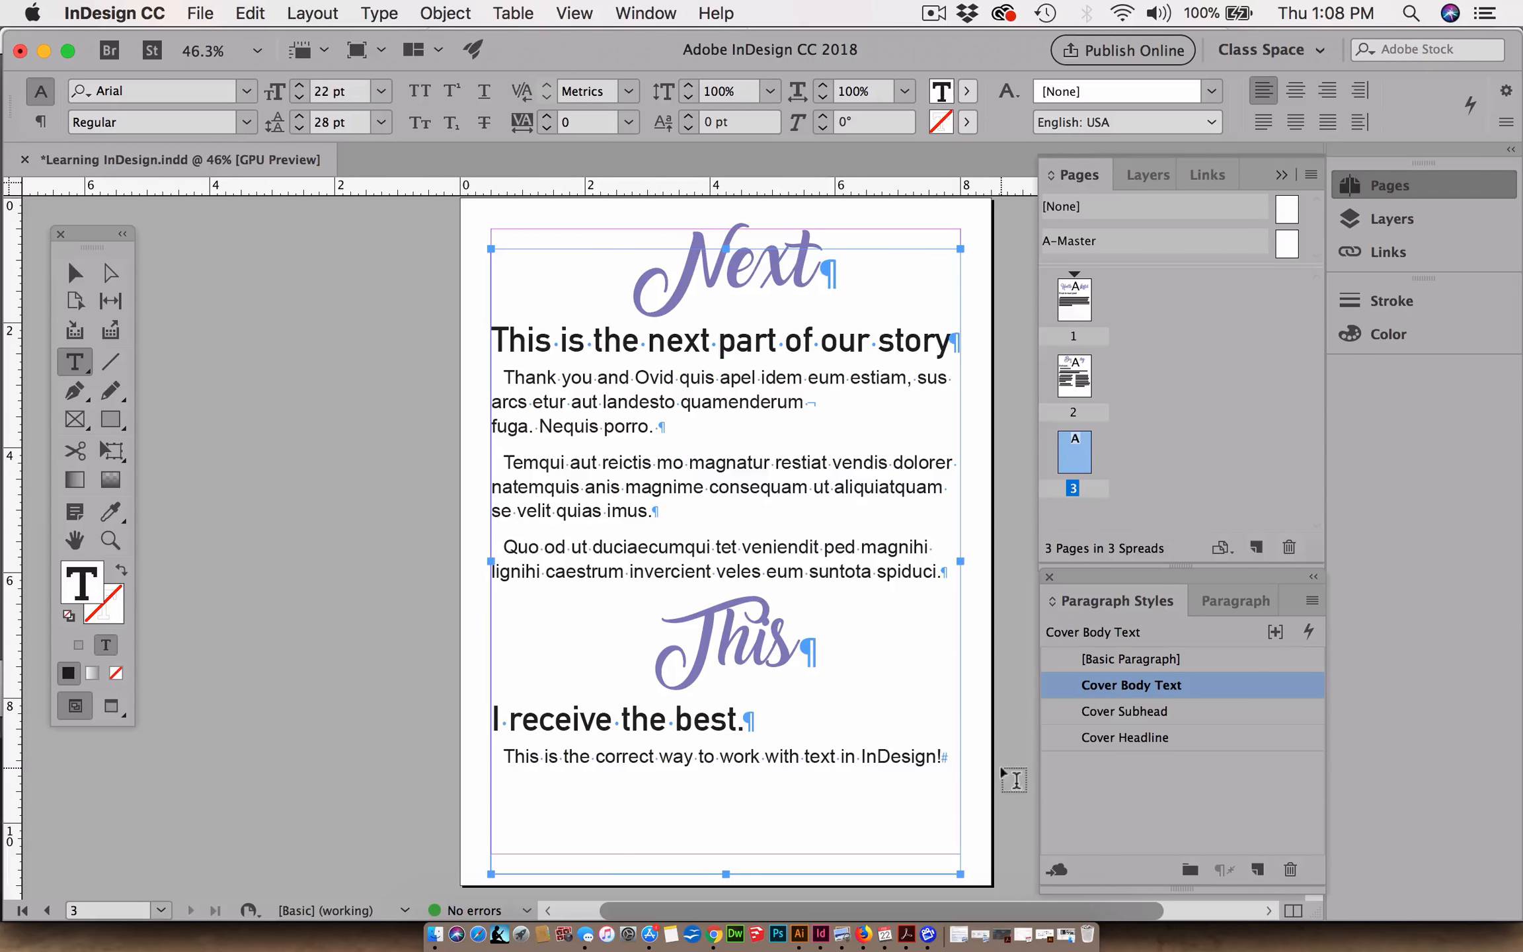
Pull the text frame's bottom edge up to the page's lower margin and return to the Type tool.
{"action": "left_click", "coordinate": [63, 282]}
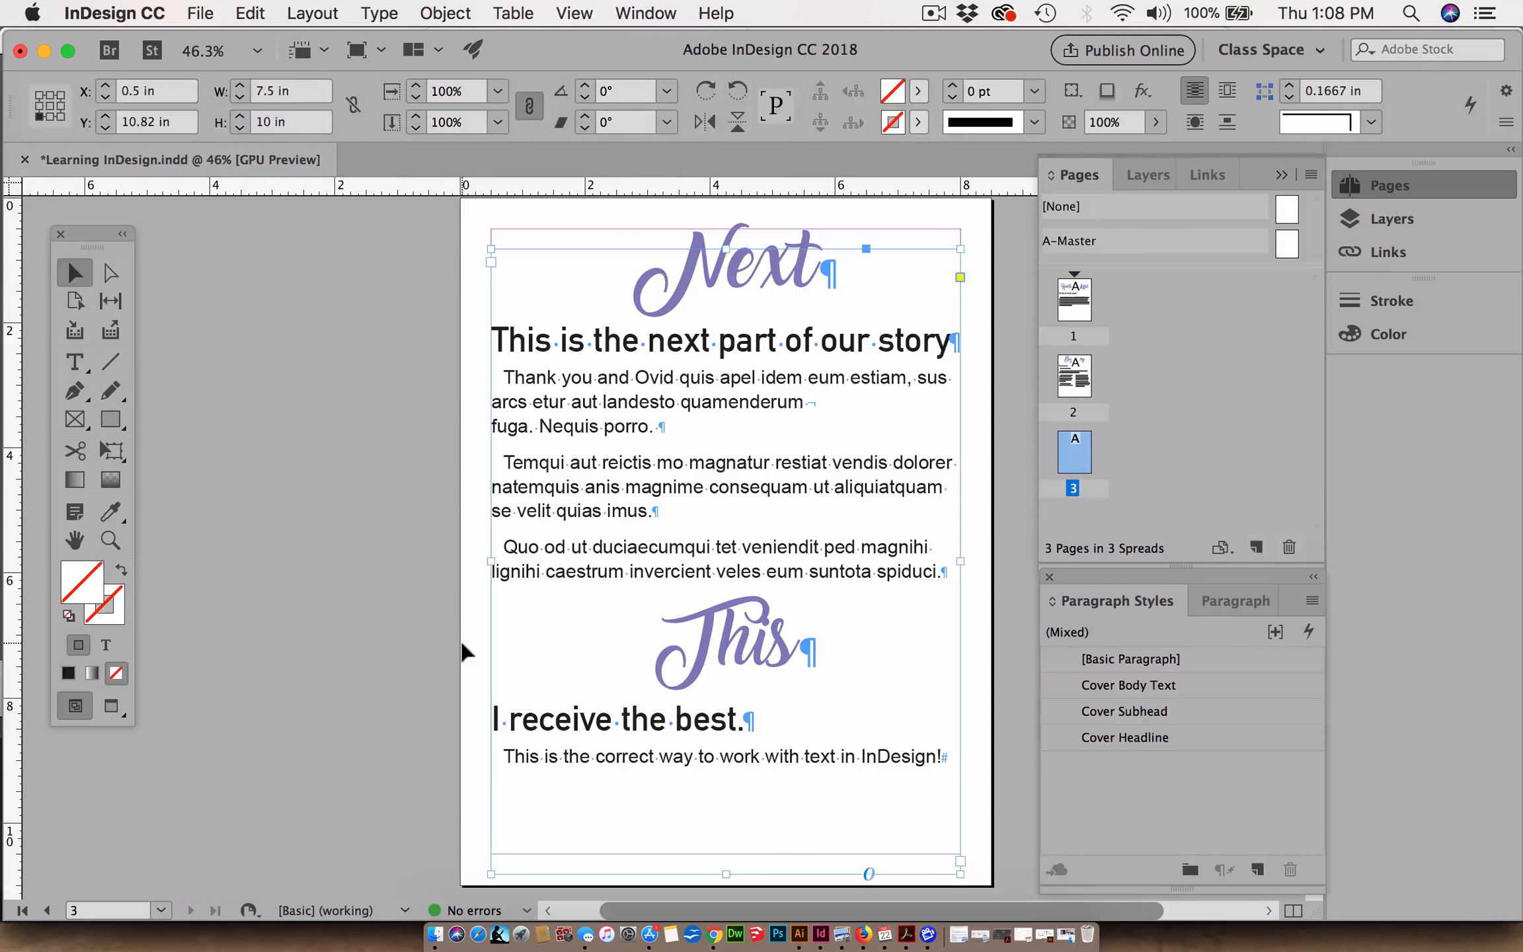
{"action": "left_click_drag", "start_coordinate": [723, 874], "coordinate": [724, 853]}
{"action": "left_click", "coordinate": [80, 370]}
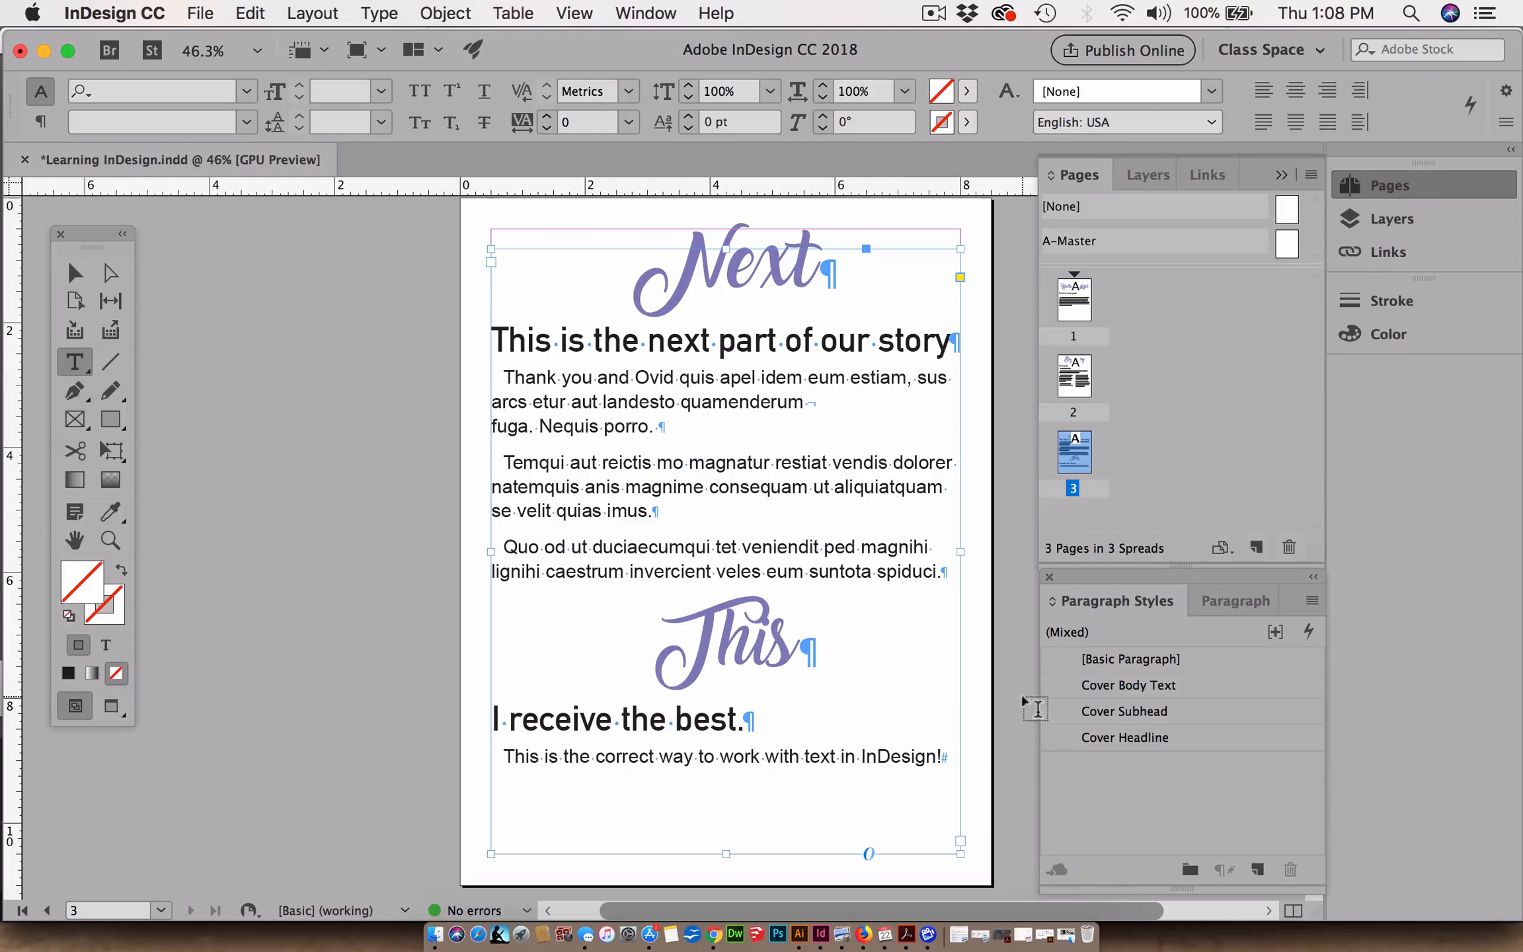
Fill the rest of the frame with placeholder text after "This is the correct way to work with text in InDesign!" and deselect the frame.
{"action": "left_click", "coordinate": [939, 756]}
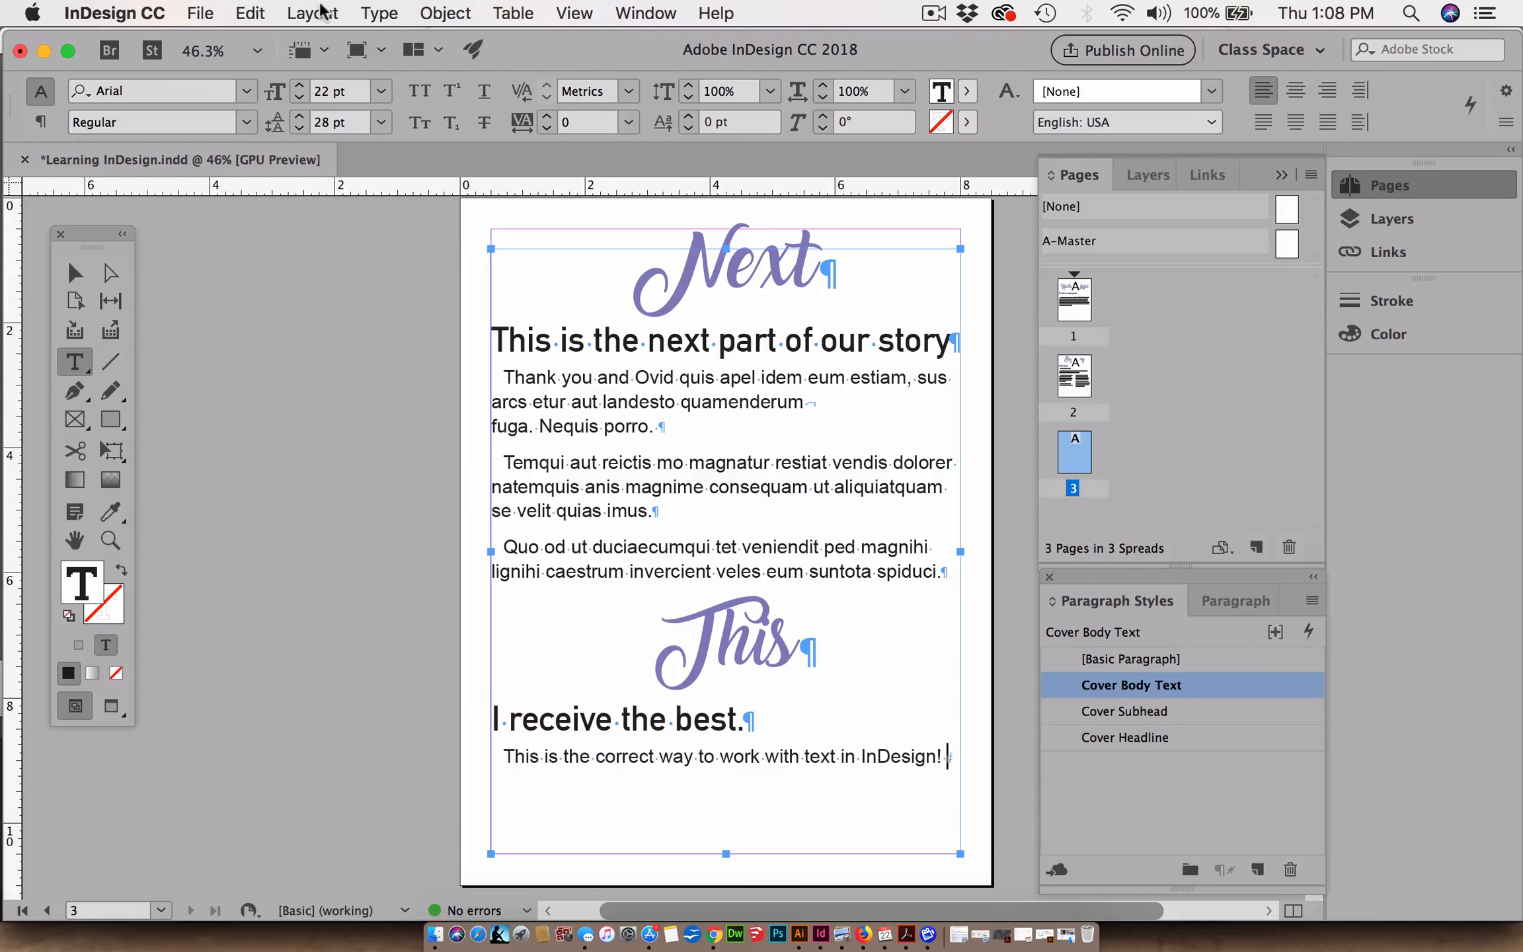
{"action": "left_click", "coordinate": [379, 13]}
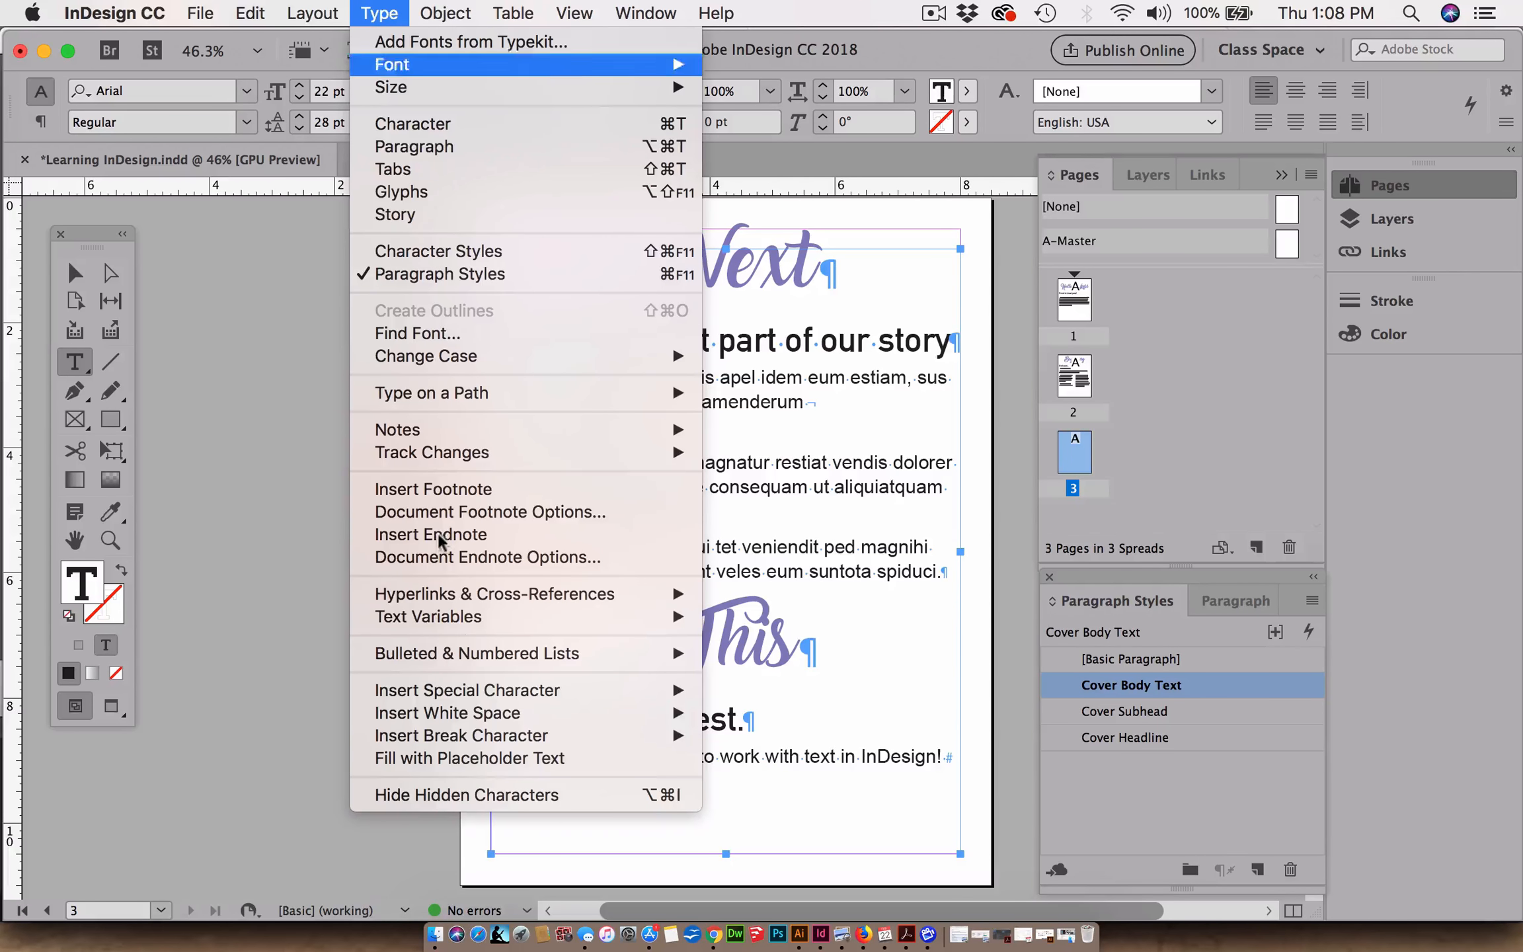
{"action": "left_click", "coordinate": [470, 759]}
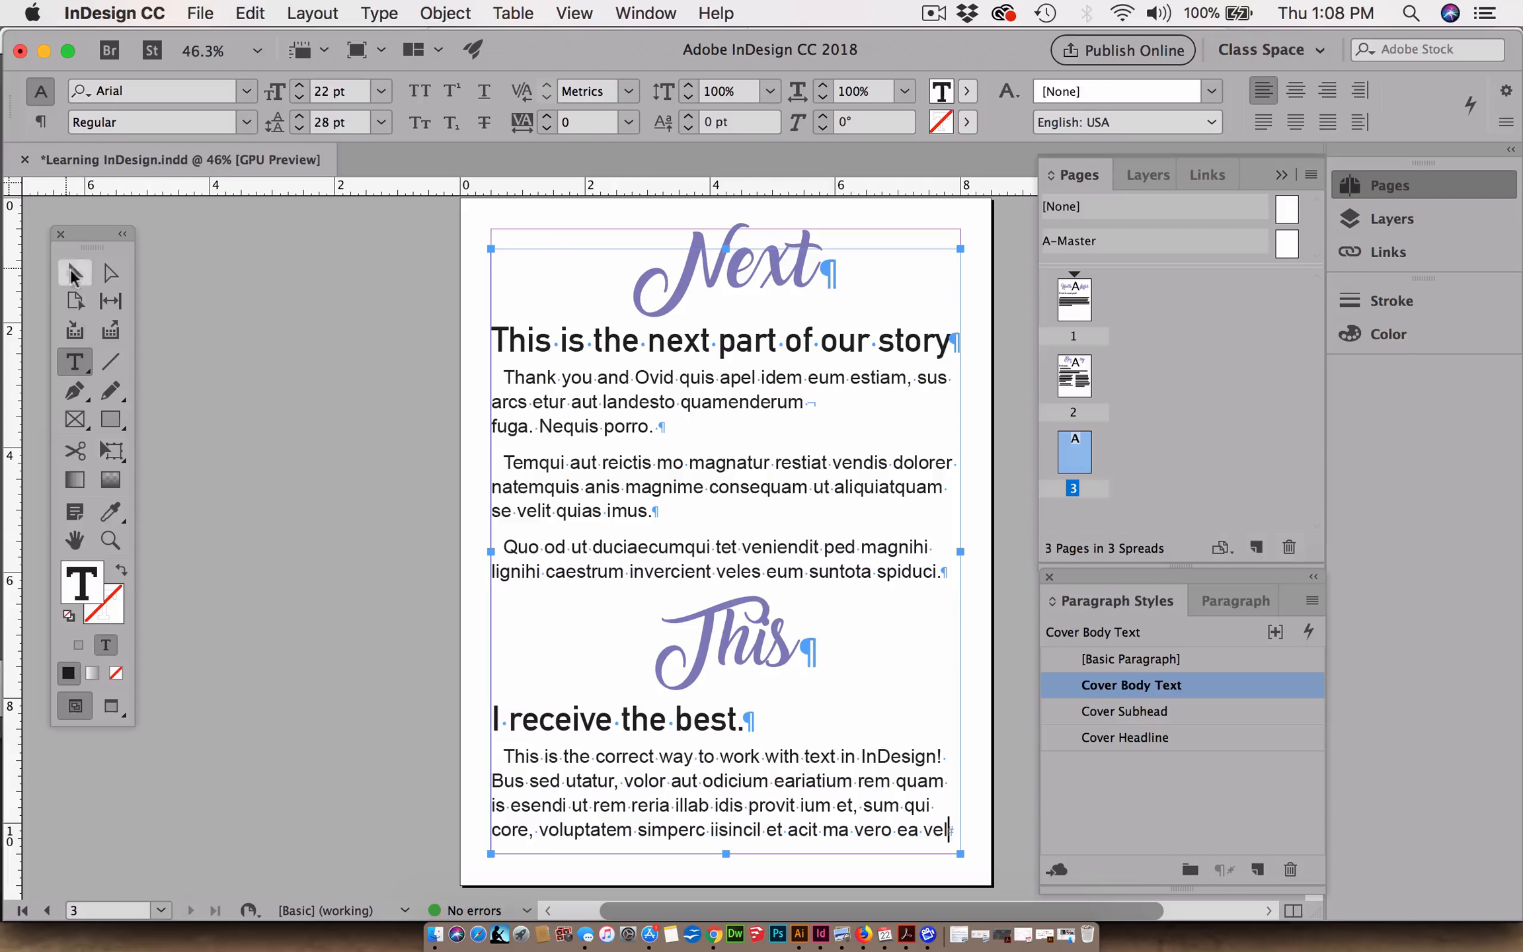
{"action": "key", "text": "Escape"}
{"action": "left_click", "coordinate": [306, 404]}
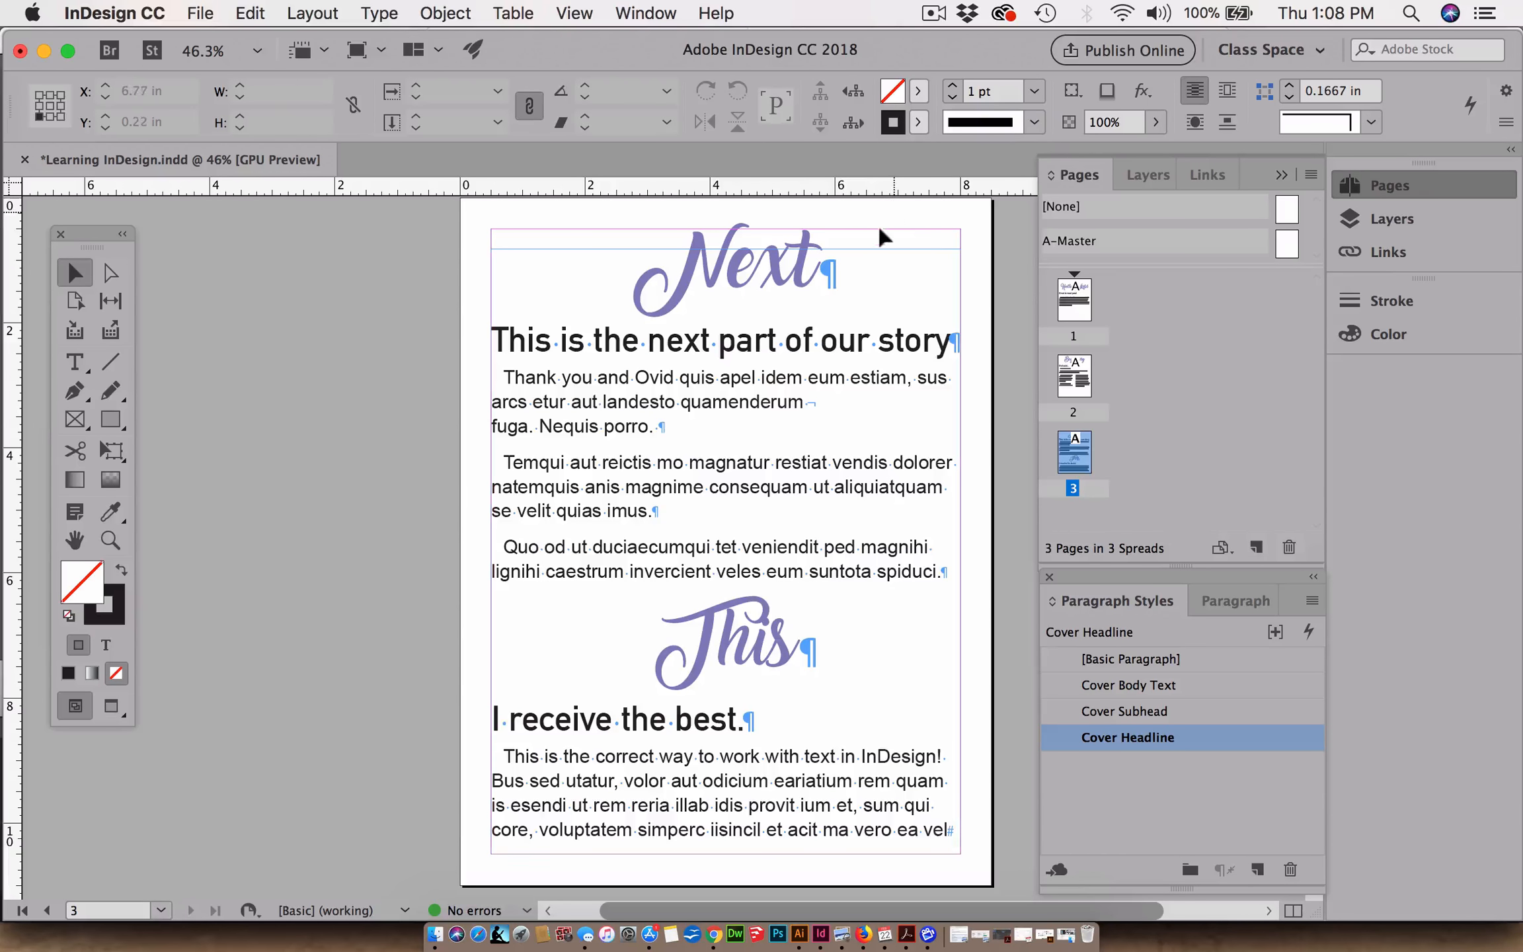